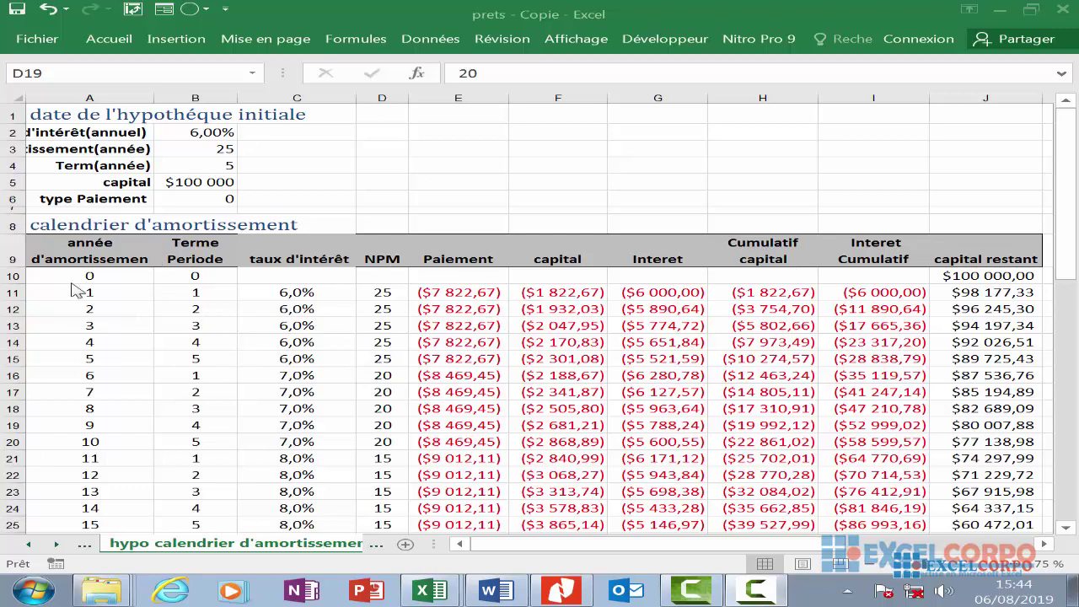
Review the first capital payment formula and the rate and term inputs, and widen column A to fit its full labels
left_click(523, 293)
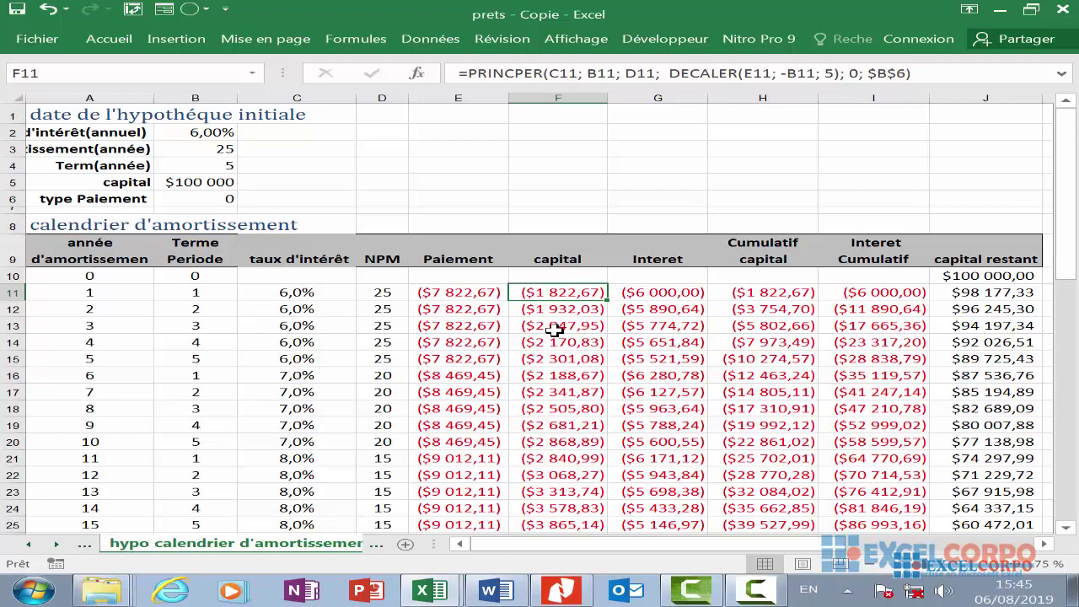
left_click(219, 165)
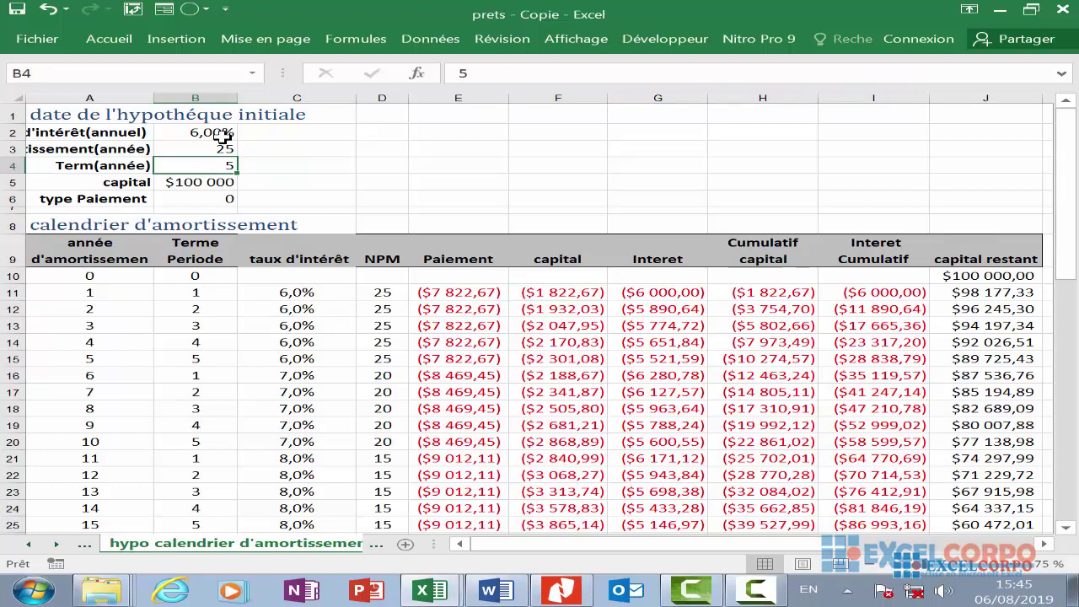
left_click(221, 137)
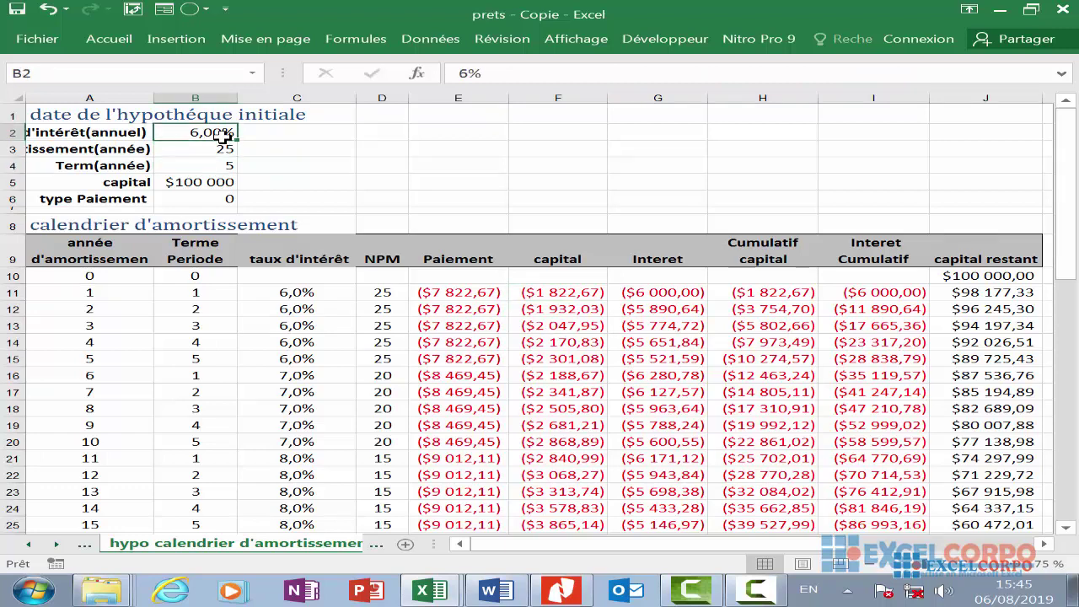
left_click(213, 165)
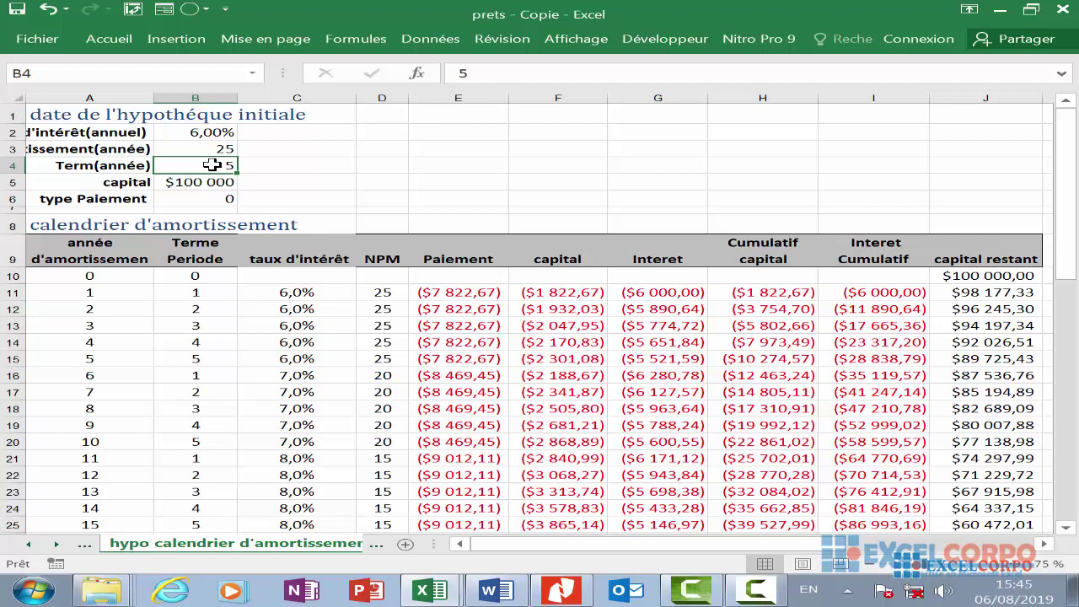
left_click(226, 133)
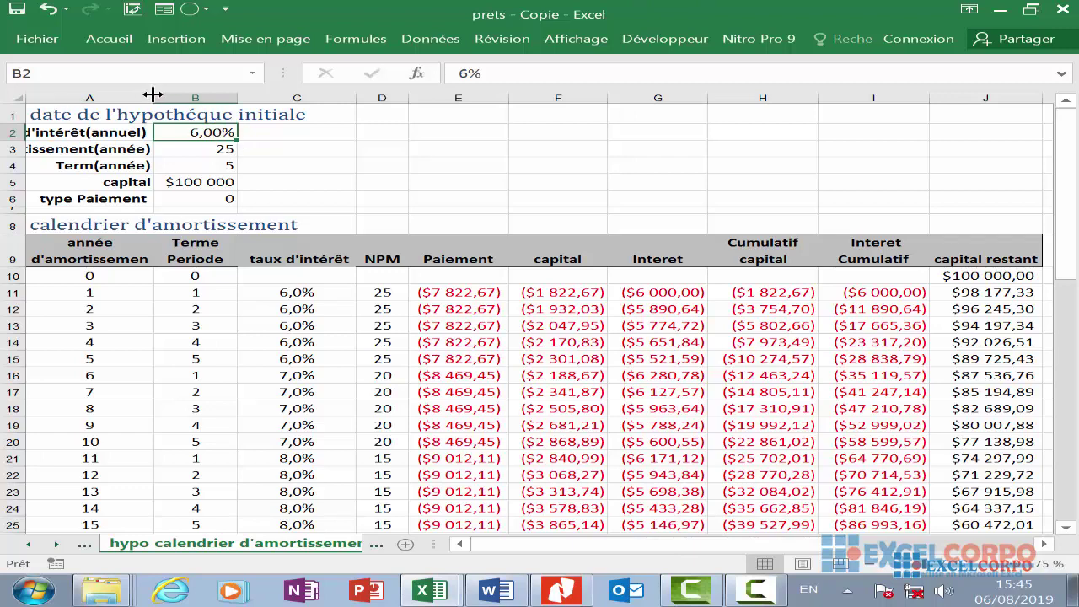
left_click_drag(152, 95, 217, 96)
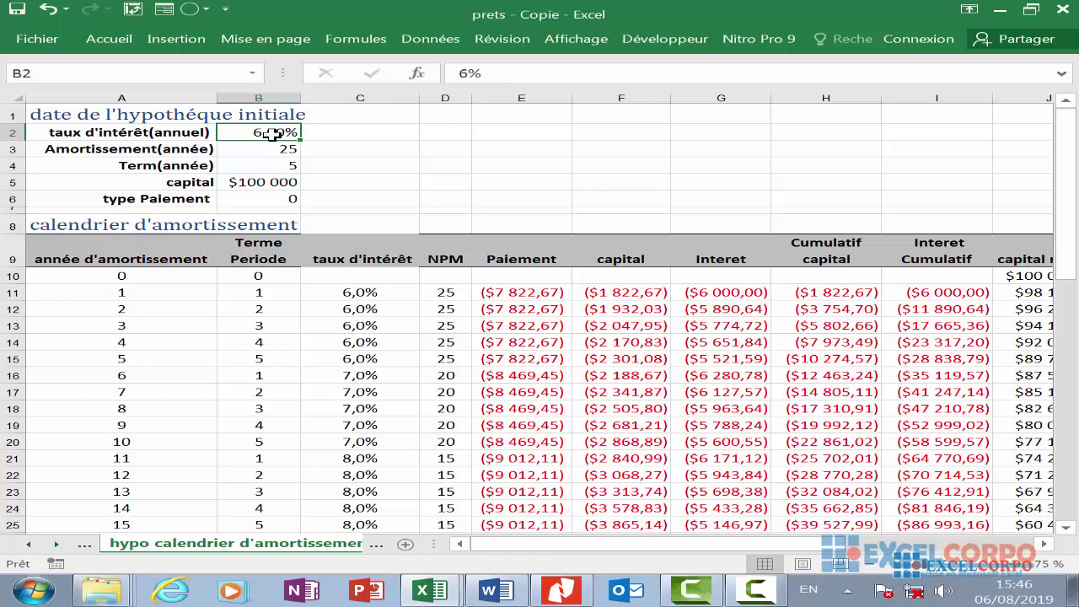
Review the term, amortization and capital assumptions in B3:B5 and look over the amortization schedule
left_click(274, 163)
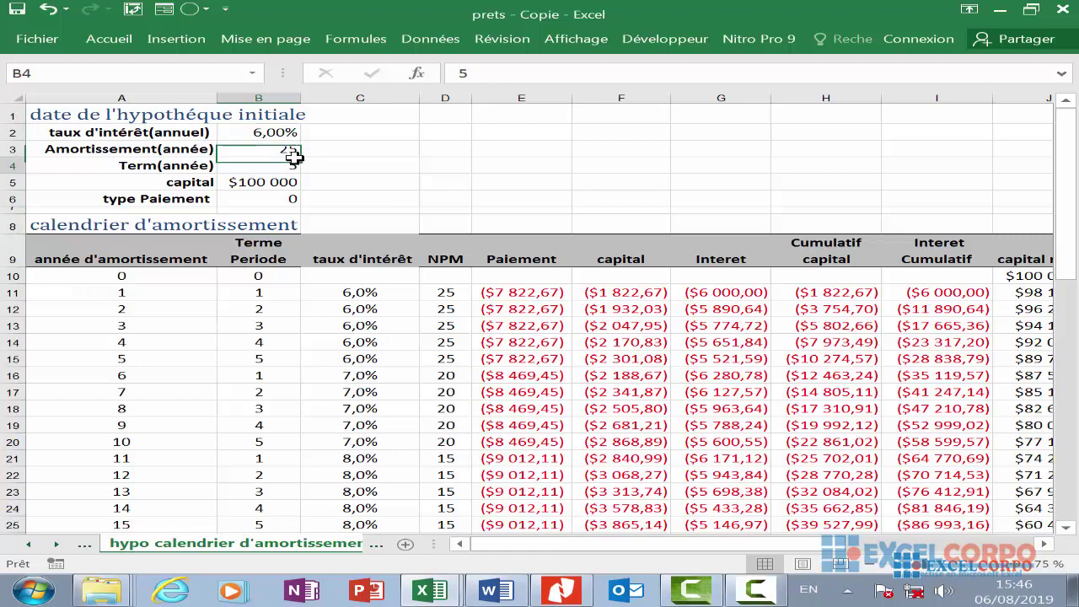
left_click(292, 150)
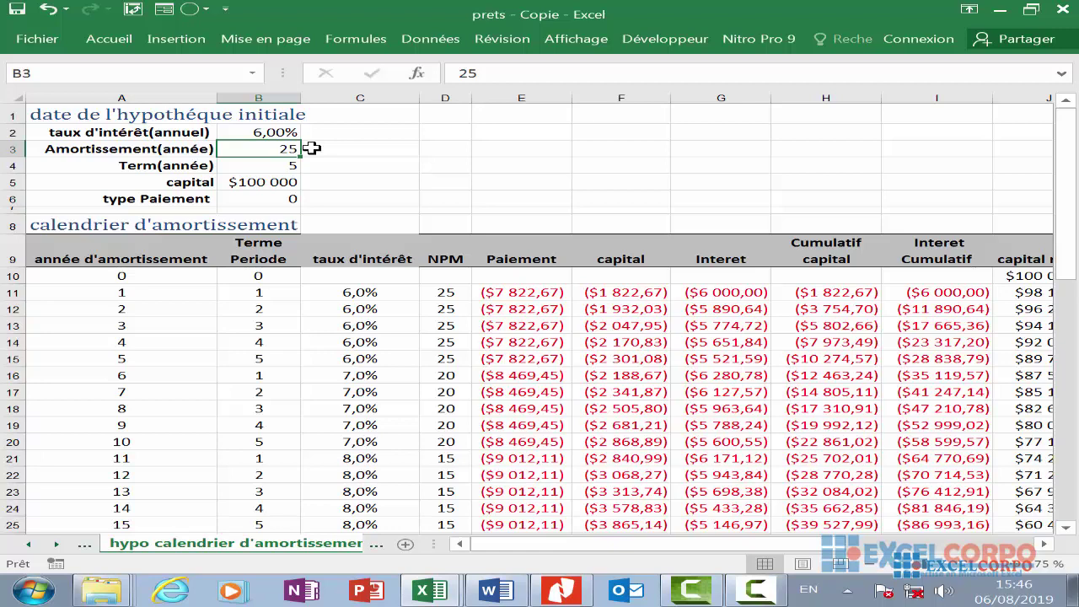
left_click(281, 178)
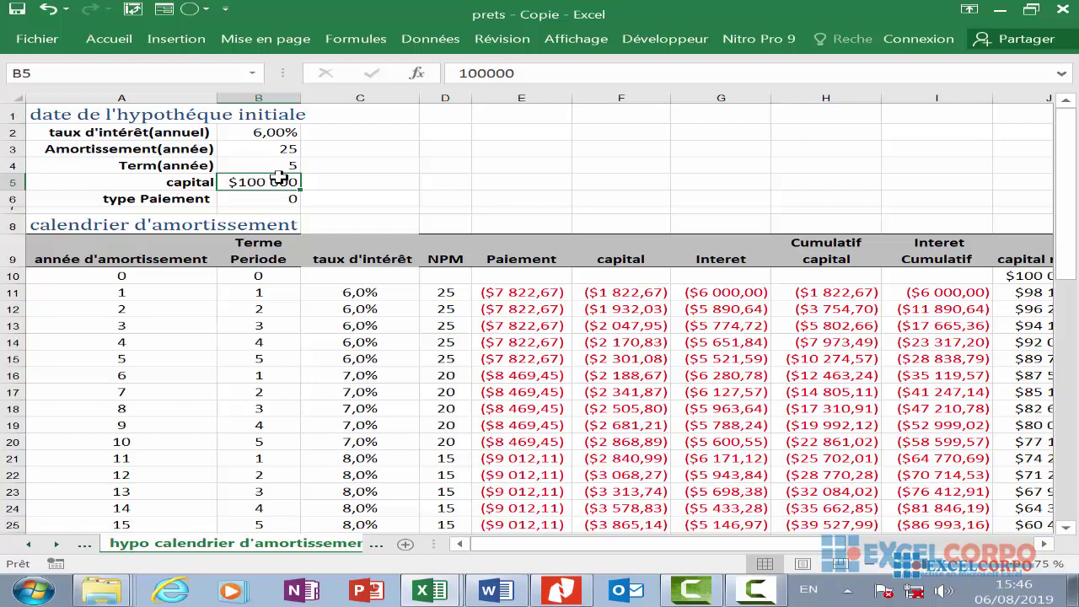
scroll(653, 263, "down", 7)
scroll(663, 267, "up", 5)
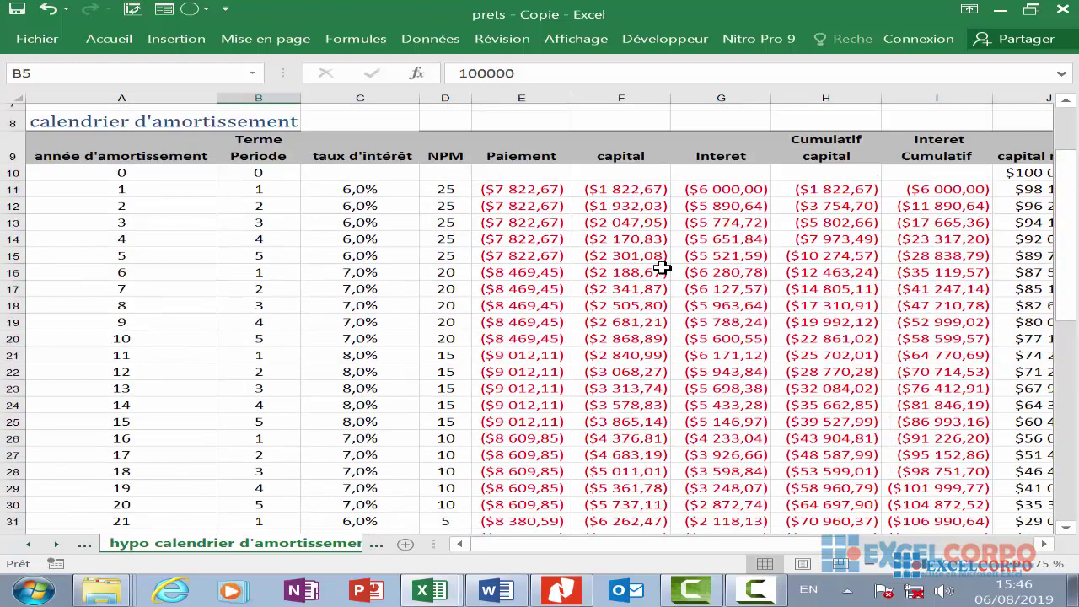
scroll(663, 267, "up", 2)
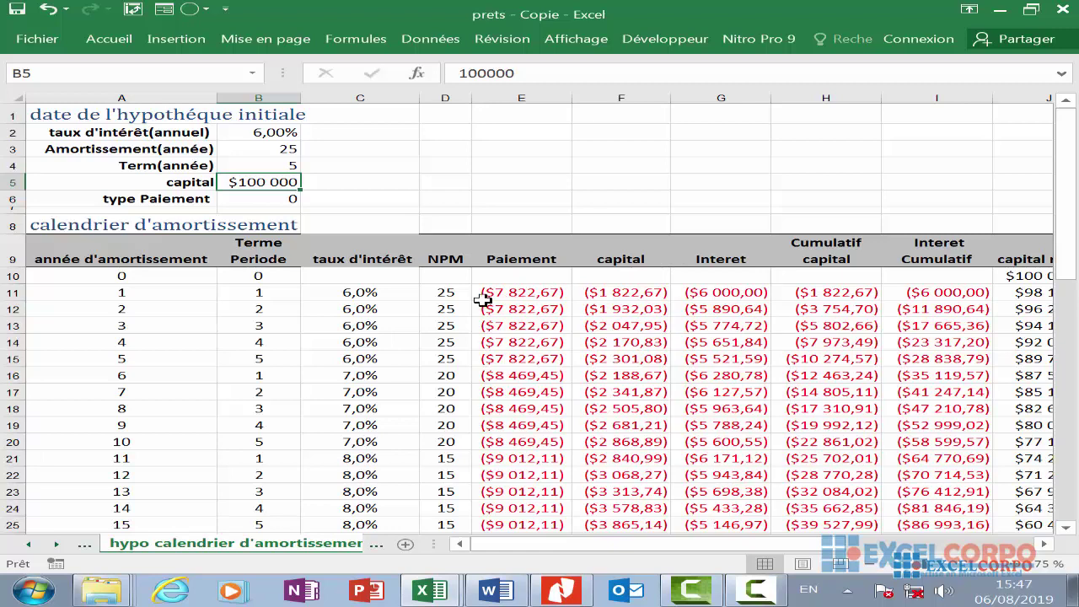
Select the amortization year column and inspect it down to the schedule's last rows, including the formula in A33
left_click(137, 265)
left_click(171, 94)
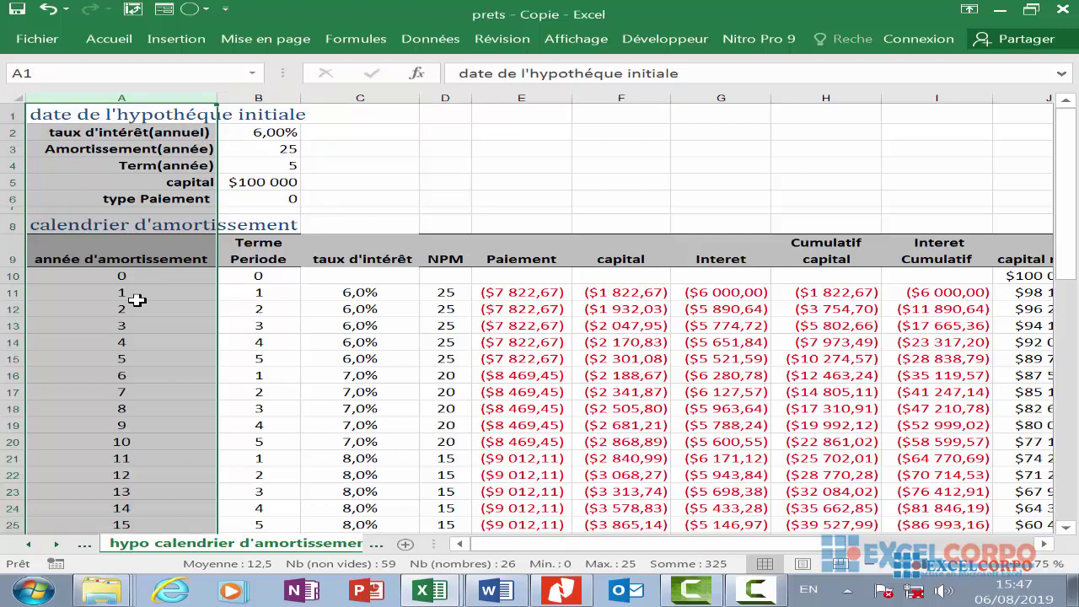
scroll(106, 345, "down", 6)
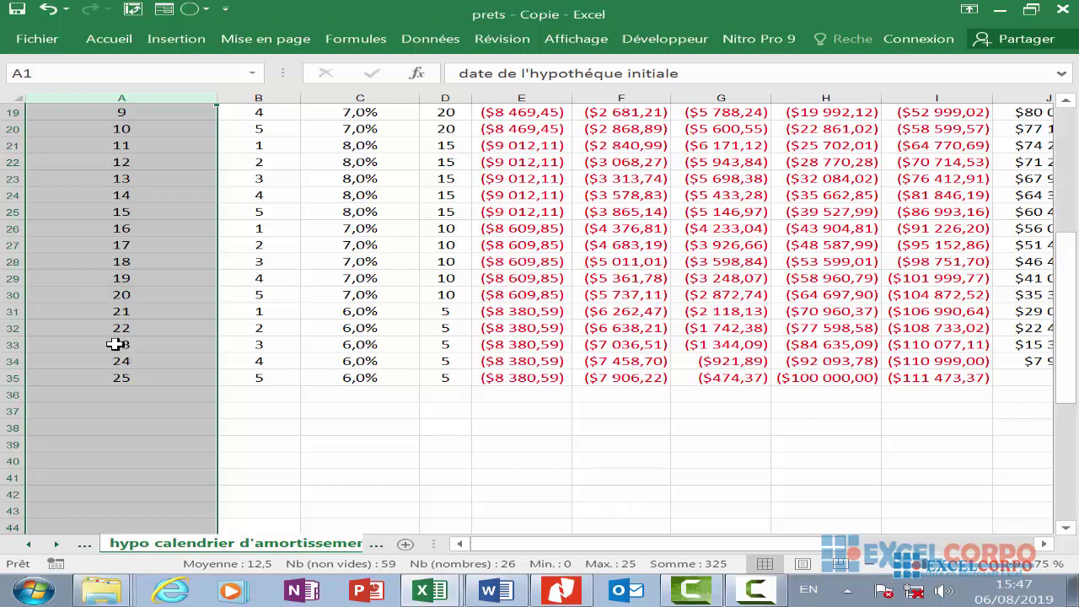
left_click(116, 342)
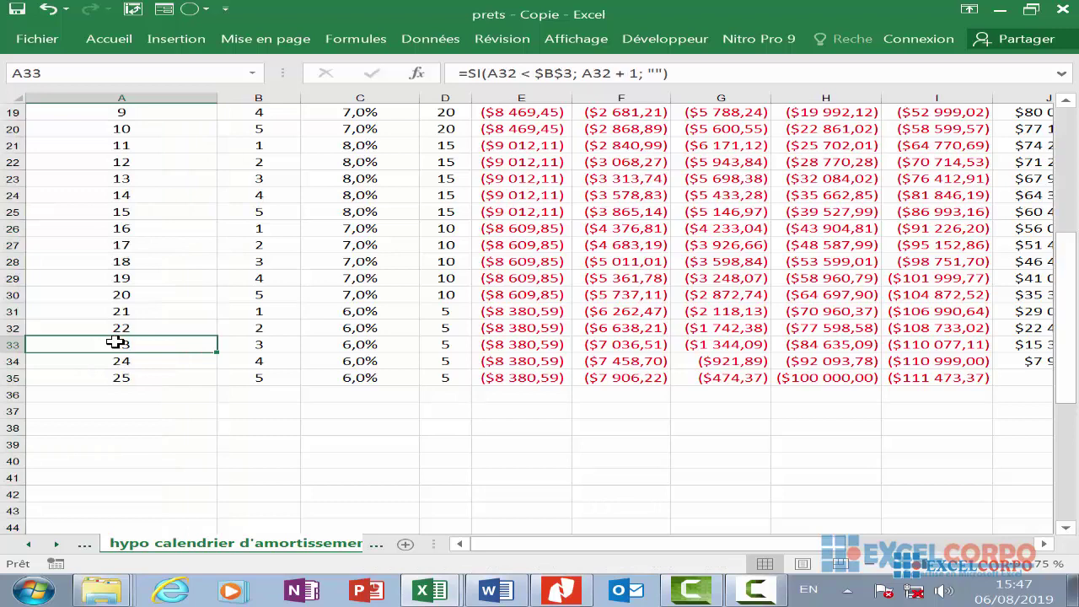
scroll(116, 342, "up", 6)
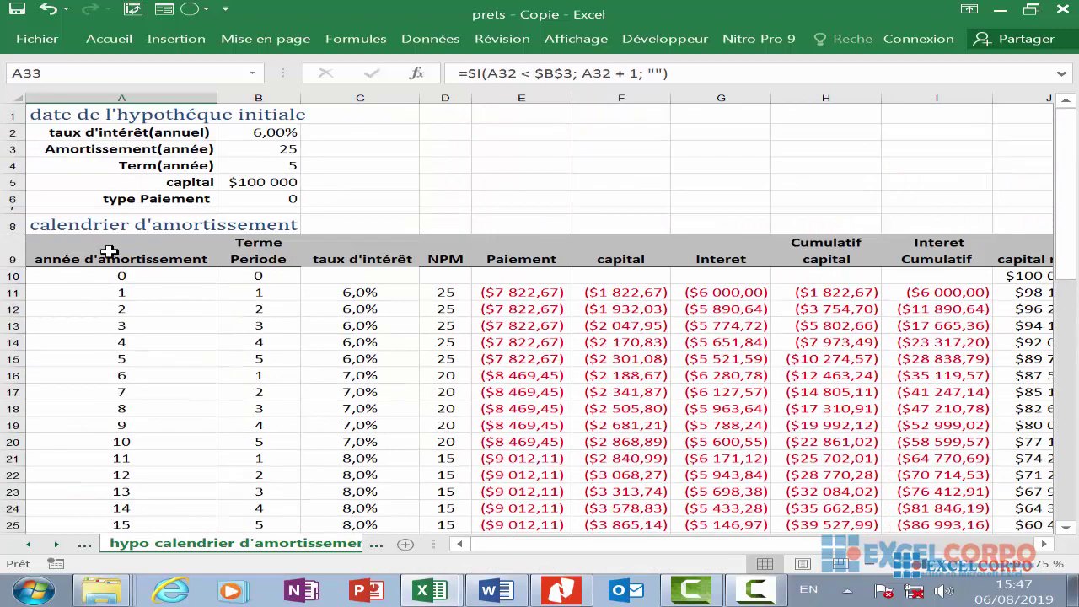
Compare the starting year in A10 with the year formulas in A11 and A12 that depend on the amortization in B3
left_click(259, 150)
left_click(132, 309)
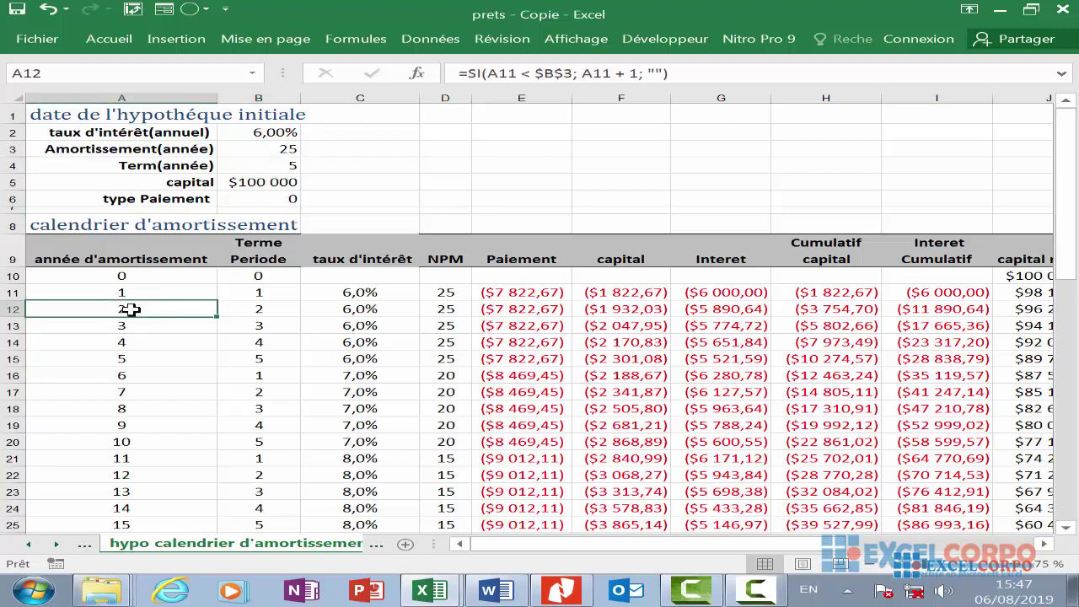
left_click(126, 291)
left_click_drag(137, 287, 144, 277)
left_click(145, 276)
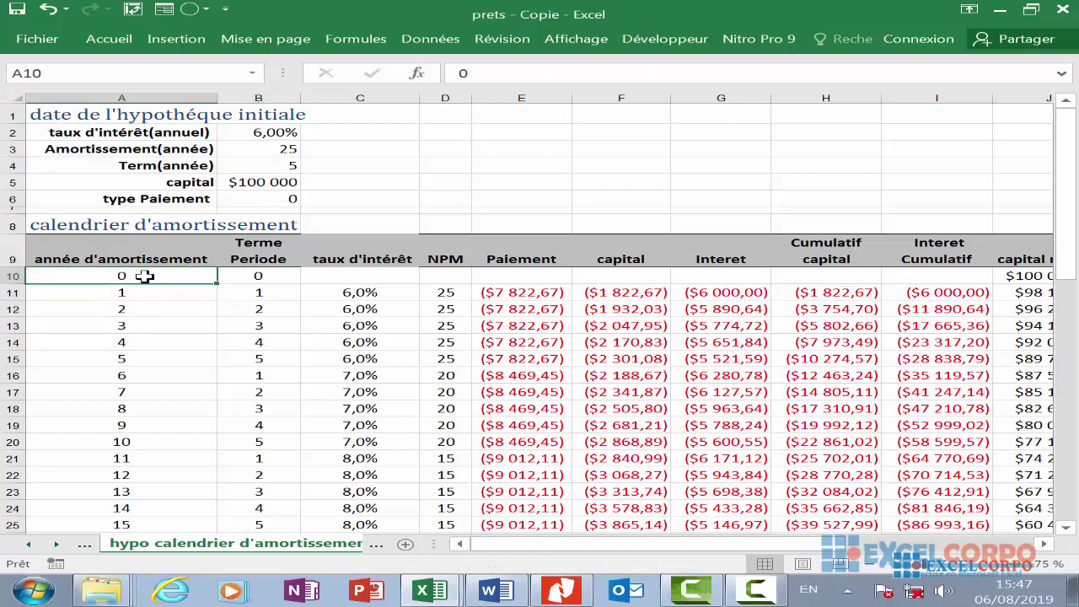
left_click(121, 295)
left_click(121, 311)
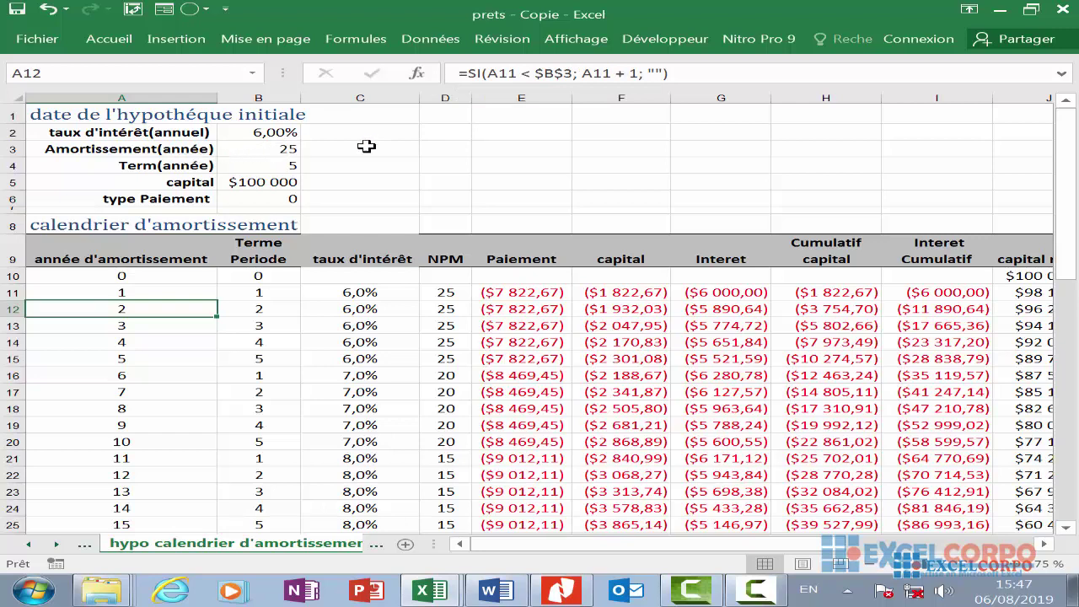
Examine the SI formula's arguments in A12 and check the year formulas in A14, A34 and A35
left_click(603, 73)
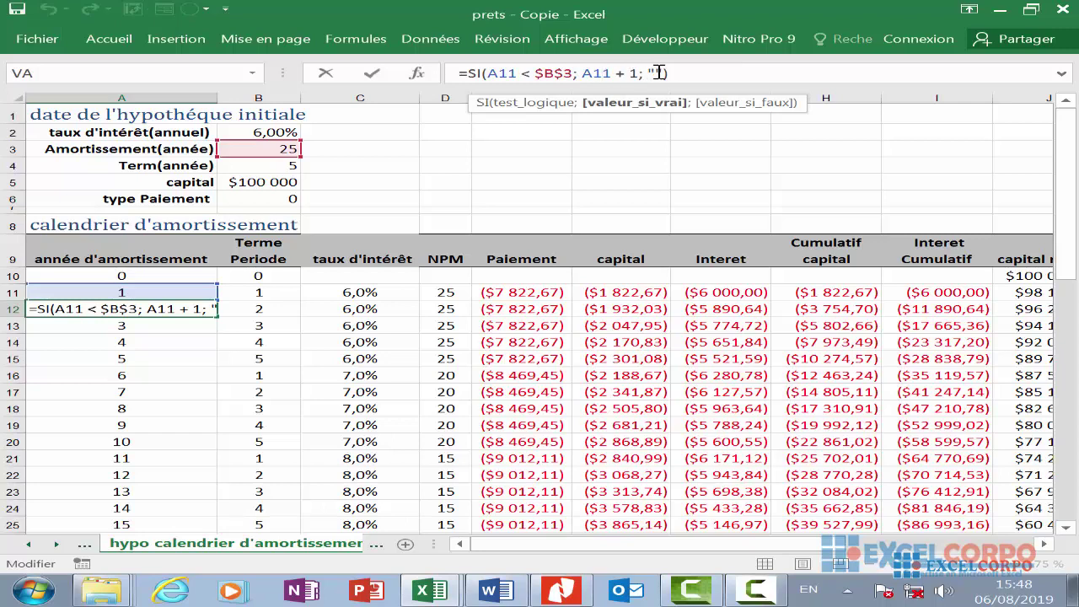
left_click(153, 337)
scroll(160, 333, "down", 11)
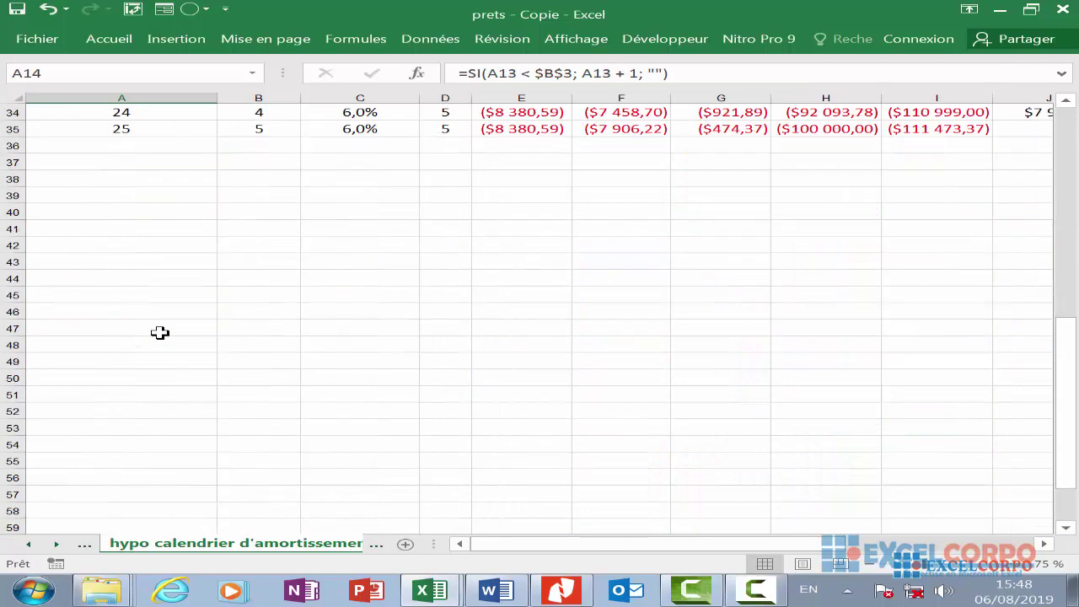
scroll(160, 329, "up", 5)
left_click(144, 362)
left_click(149, 376)
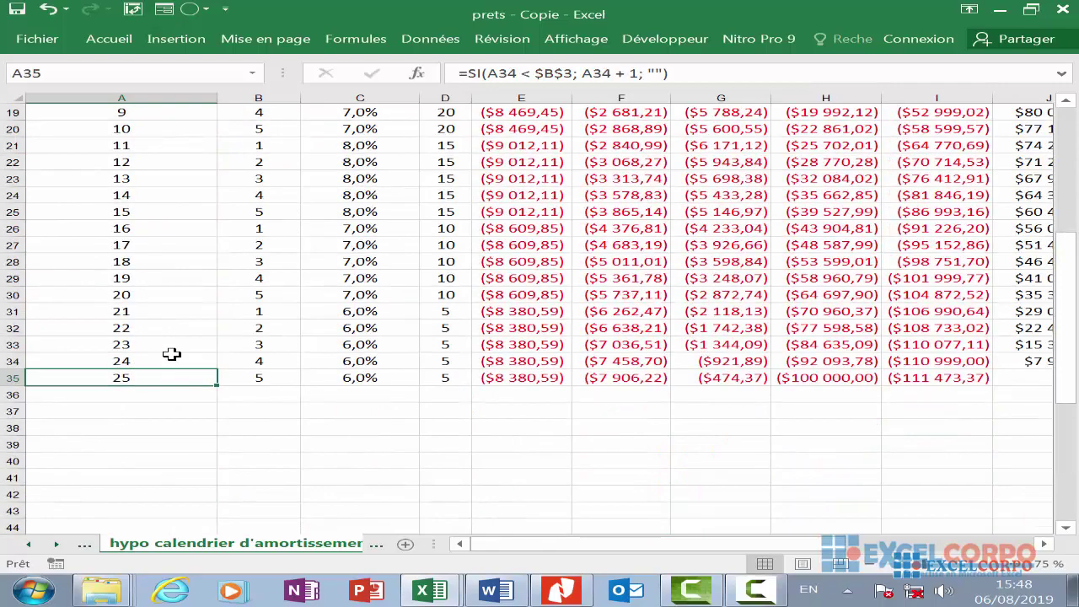
scroll(171, 354, "up", 6)
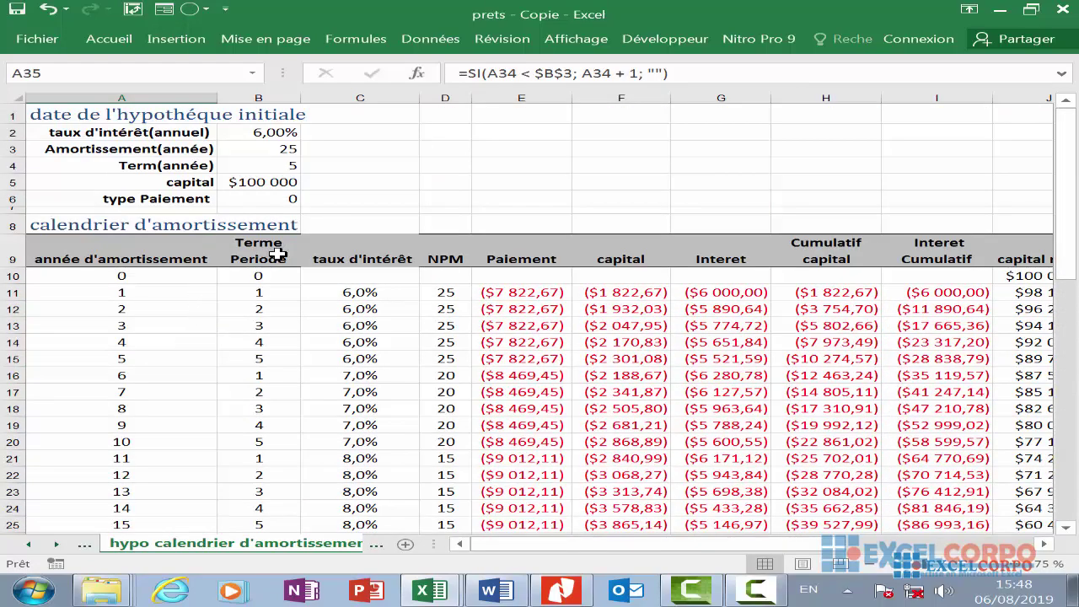
Examine the Terme Periode column and each argument of the SI and MOD formula in B12, leaving the formula as is
left_click(281, 96)
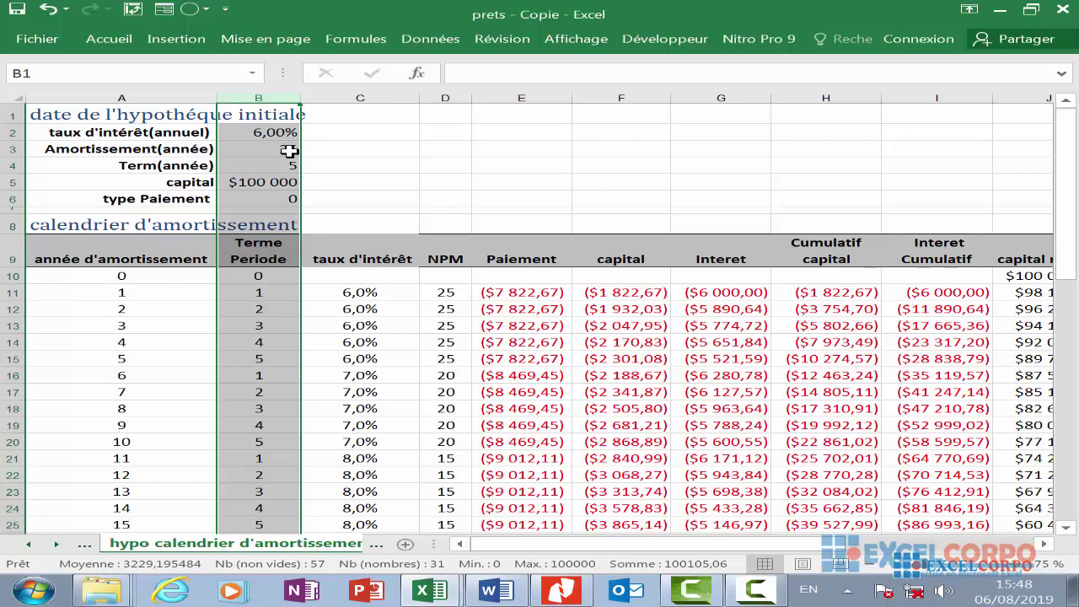
left_click(251, 307)
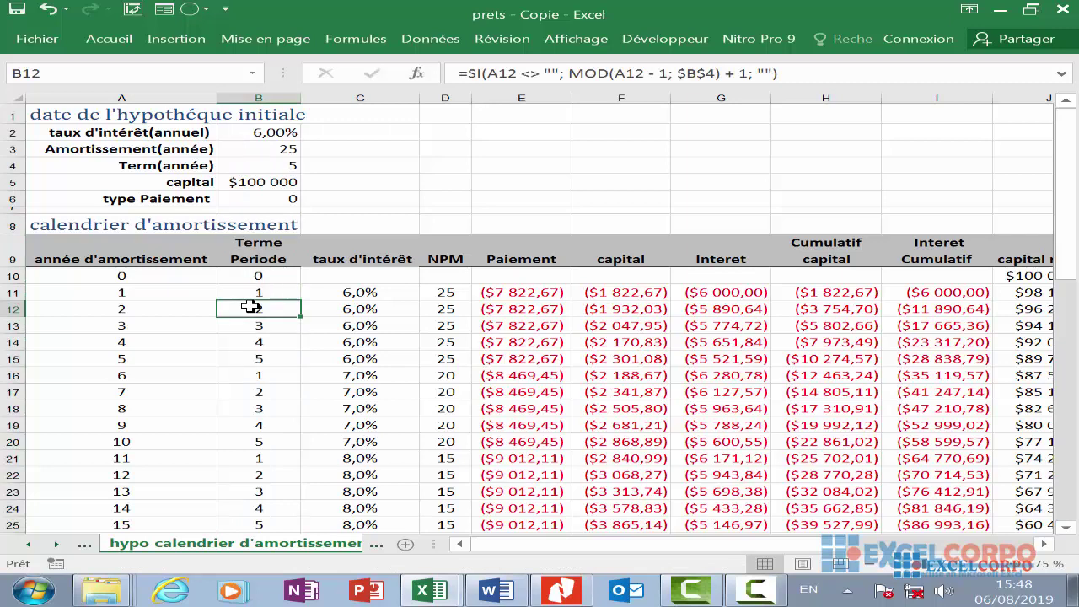
left_click(592, 77)
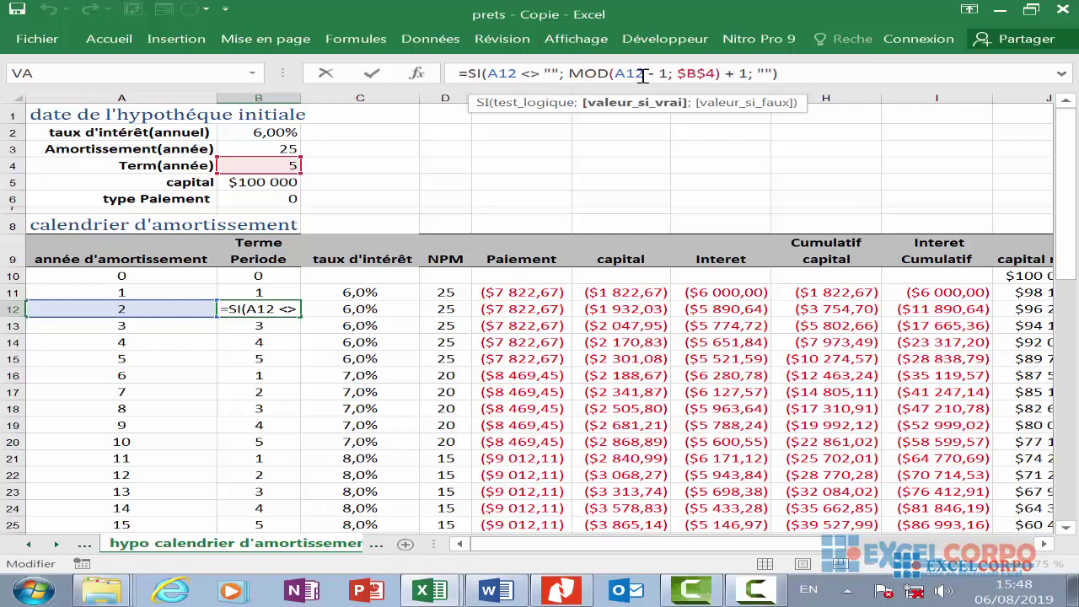
left_click(522, 74)
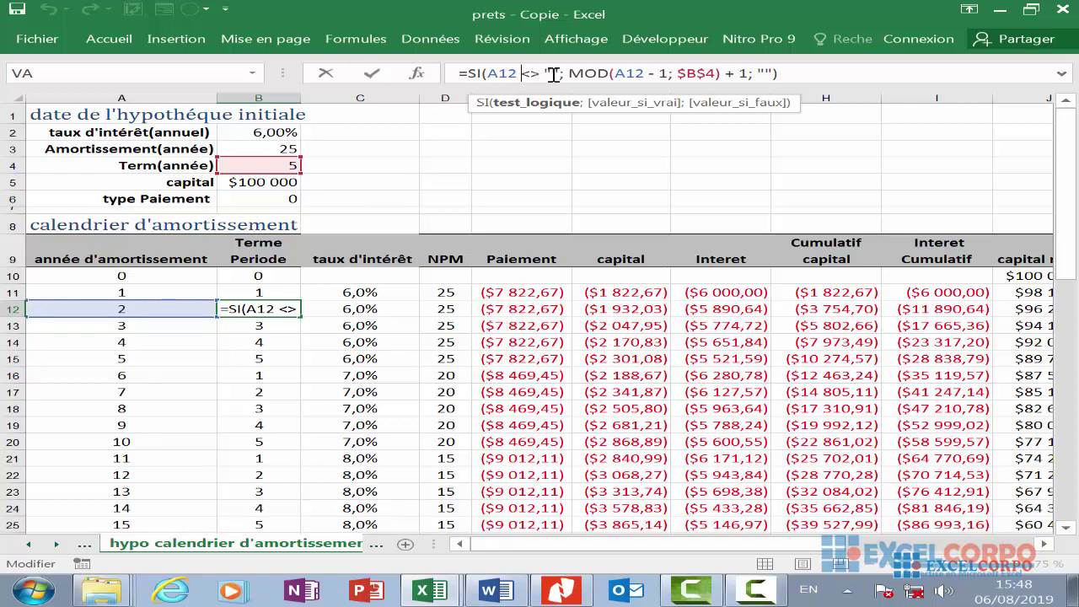
left_click(597, 73)
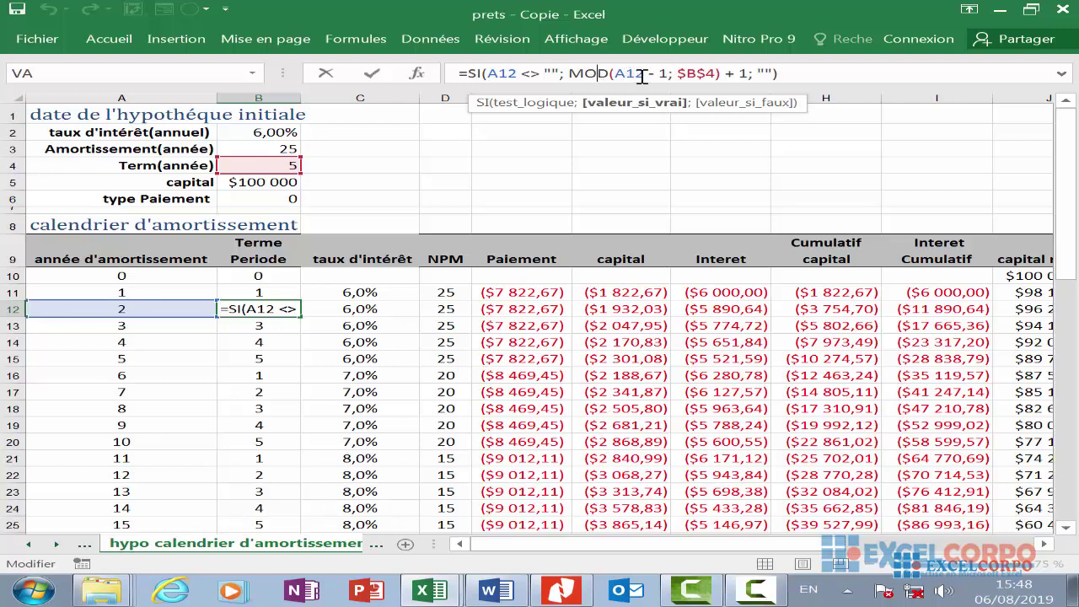
left_click(706, 73)
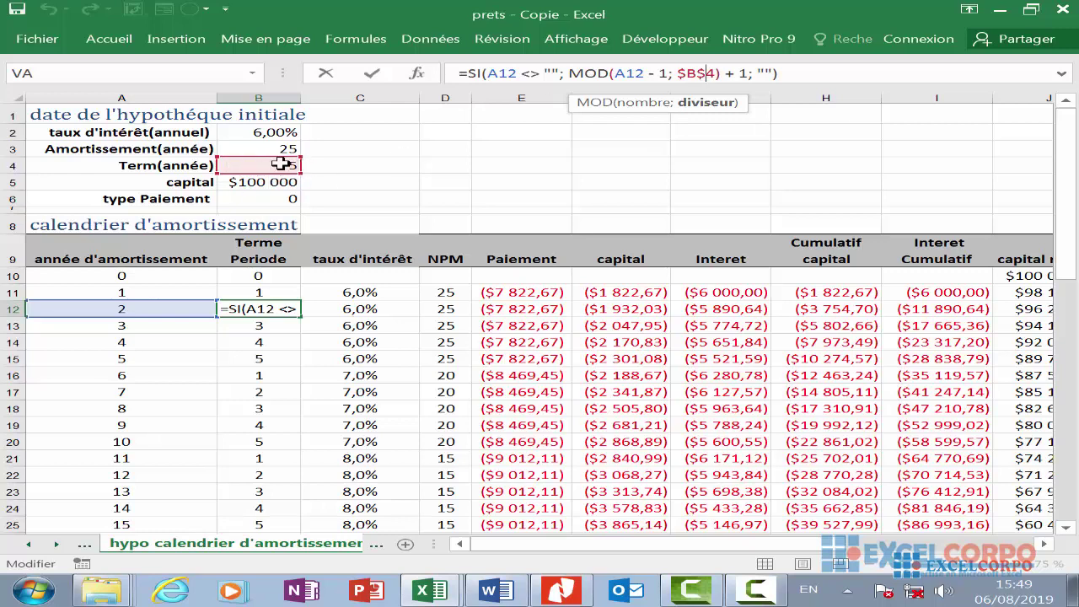
left_click(741, 74)
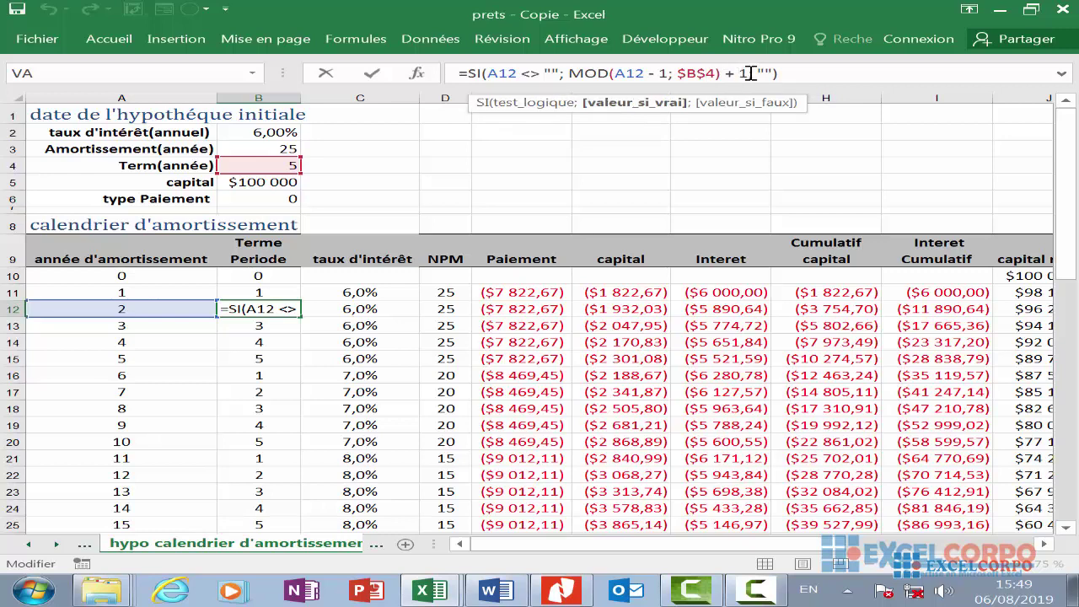
left_click(768, 73)
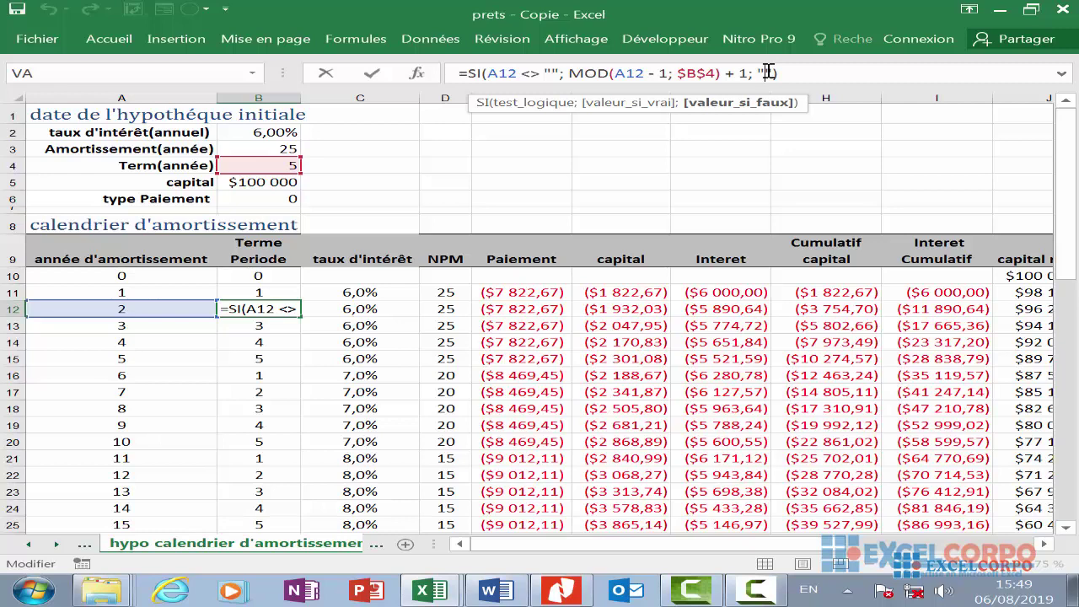
key("Return")
Check the term period formulas in several cells of column B between B11 and B23 to follow the recurring five-year cycle
left_click(286, 363)
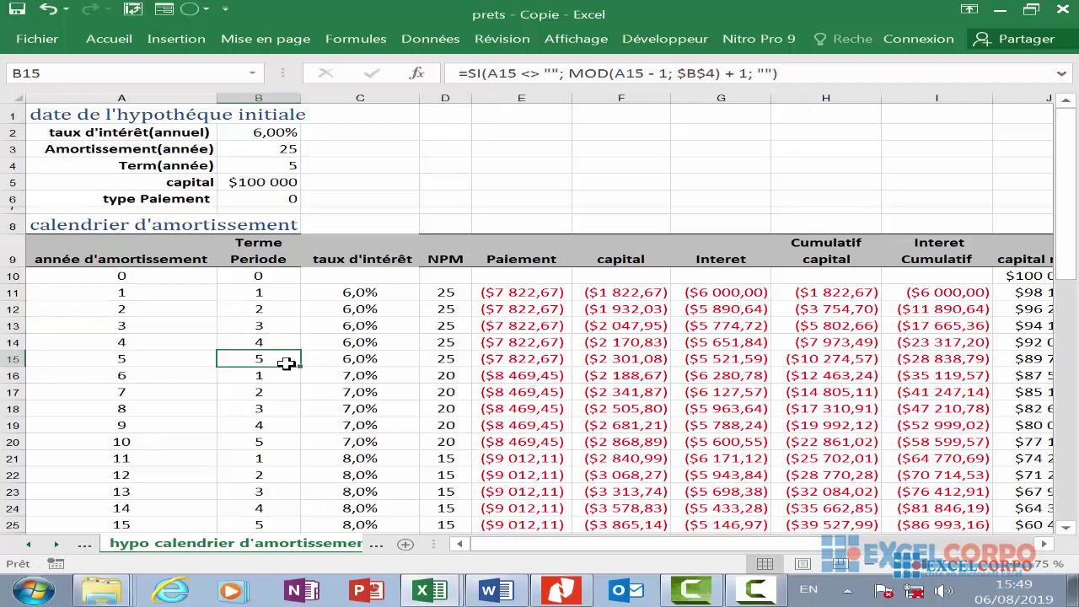
left_click(282, 390)
left_click(275, 426)
left_click(266, 391)
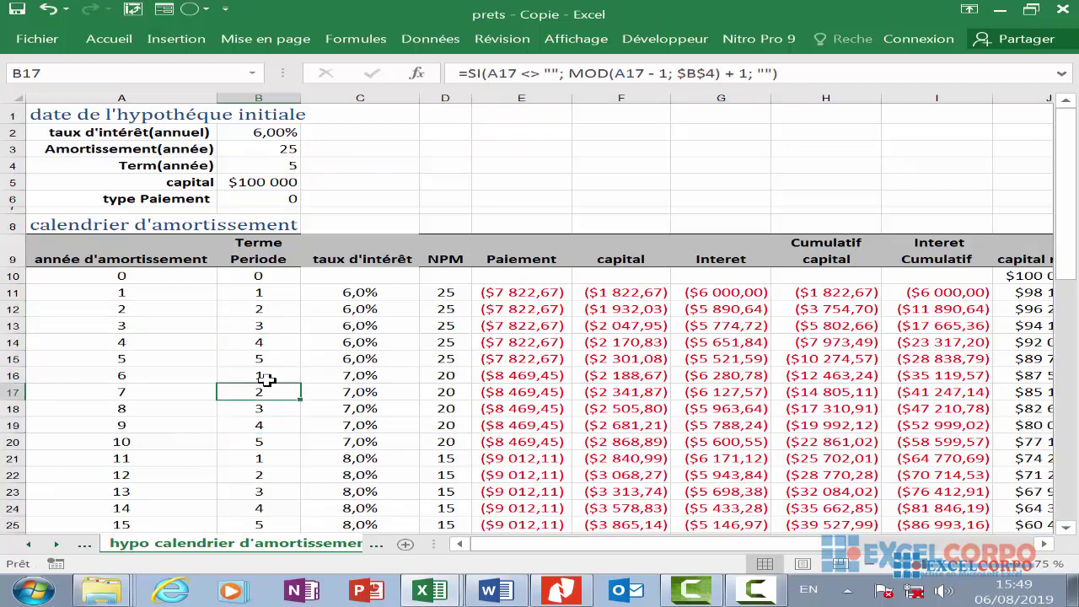
left_click(268, 358)
left_click(275, 325)
left_click(277, 291)
left_click(258, 358)
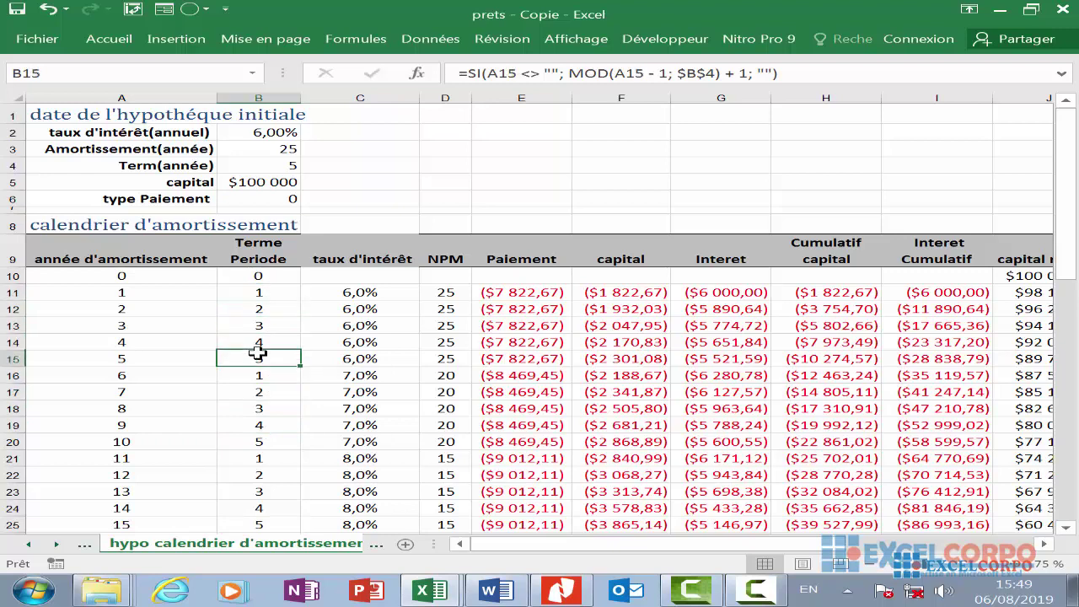
left_click(263, 376)
left_click(263, 408)
left_click(263, 441)
left_click(263, 493)
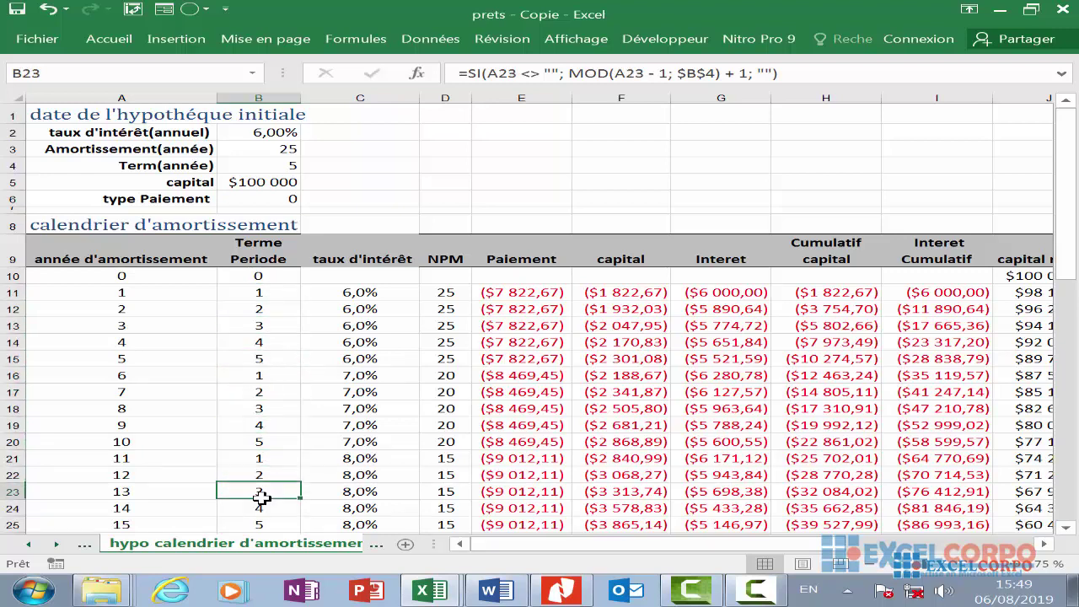
left_click(271, 442)
left_click(257, 421)
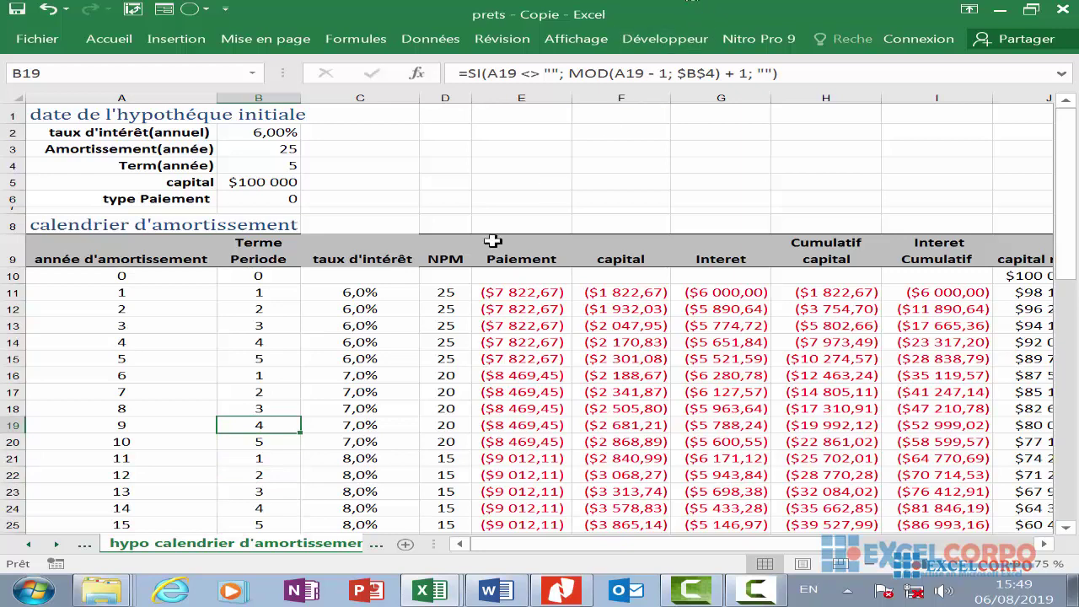
Examine the MOD formula in B17 and B22 and review the term periods down to the schedule's final year
left_click(268, 392)
left_click(636, 76)
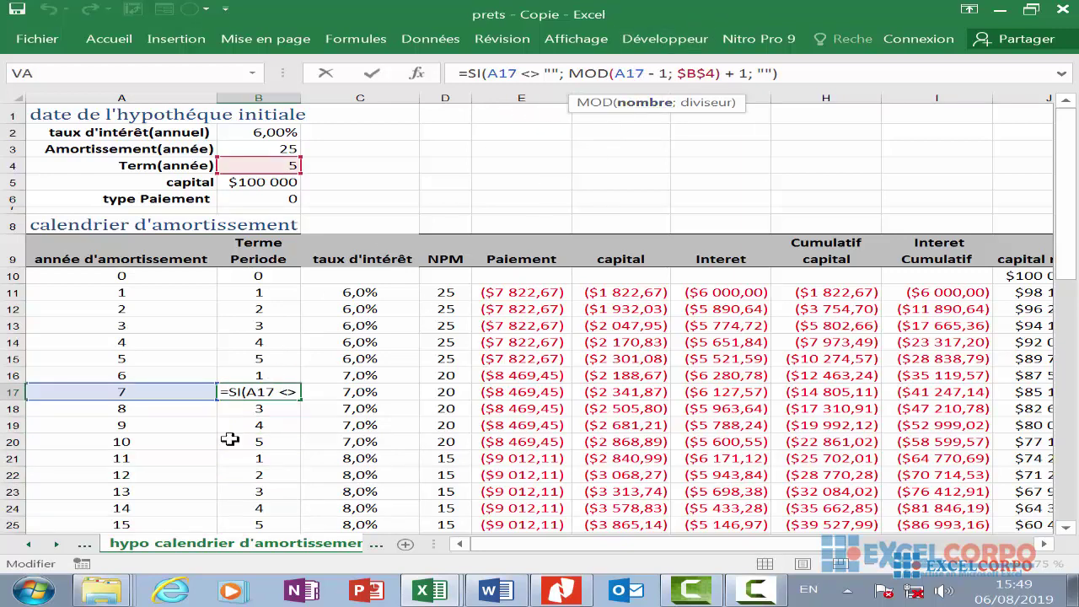
left_click(265, 473)
scroll(265, 469, "down", 6)
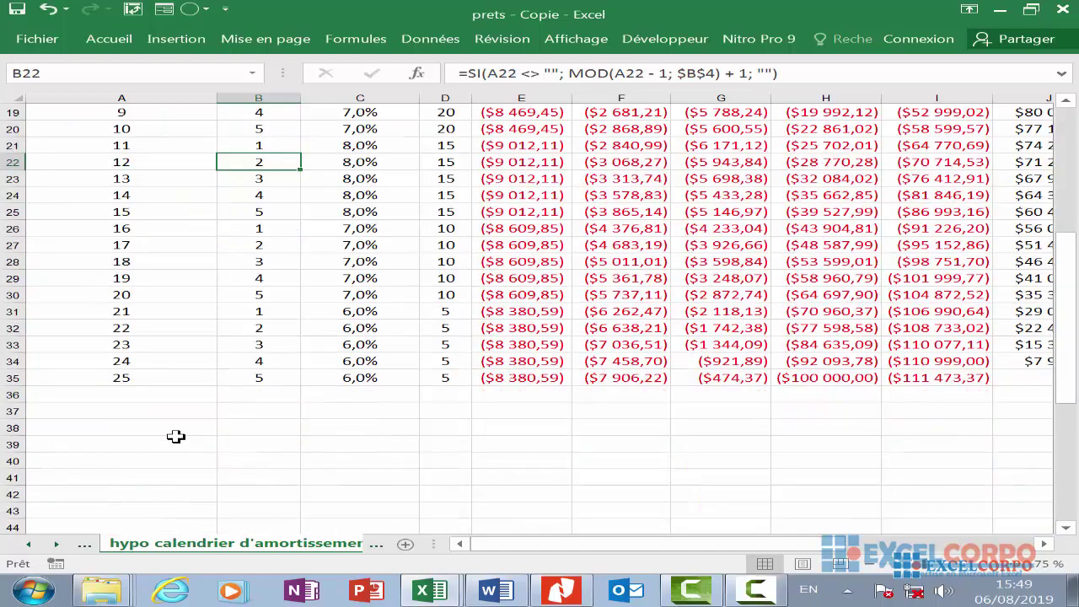
scroll(175, 436, "up", 6)
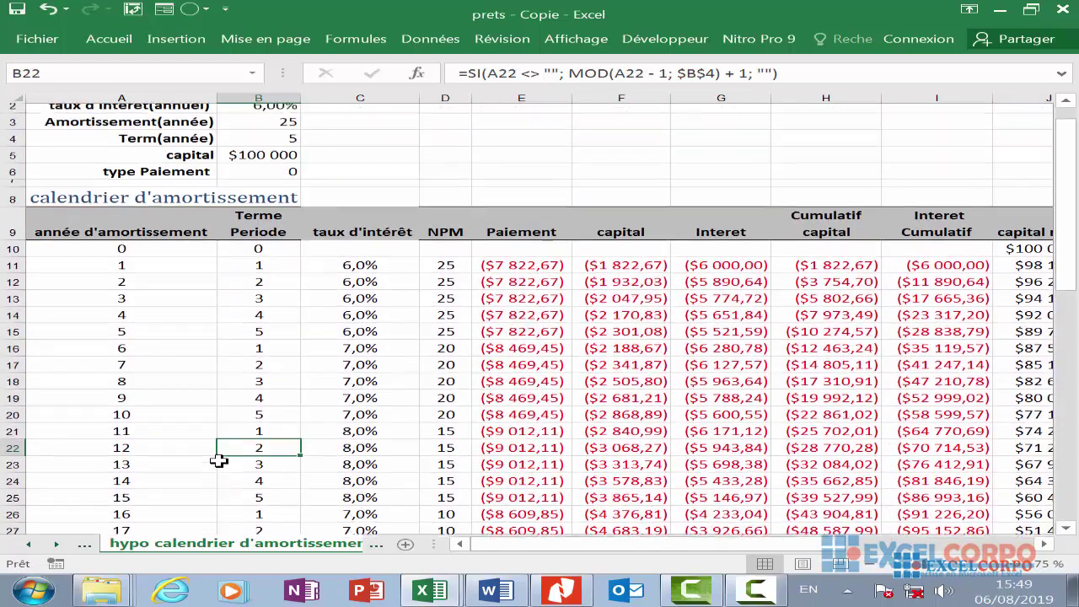
scroll(220, 459, "up", 1)
scroll(225, 455, "down", 2)
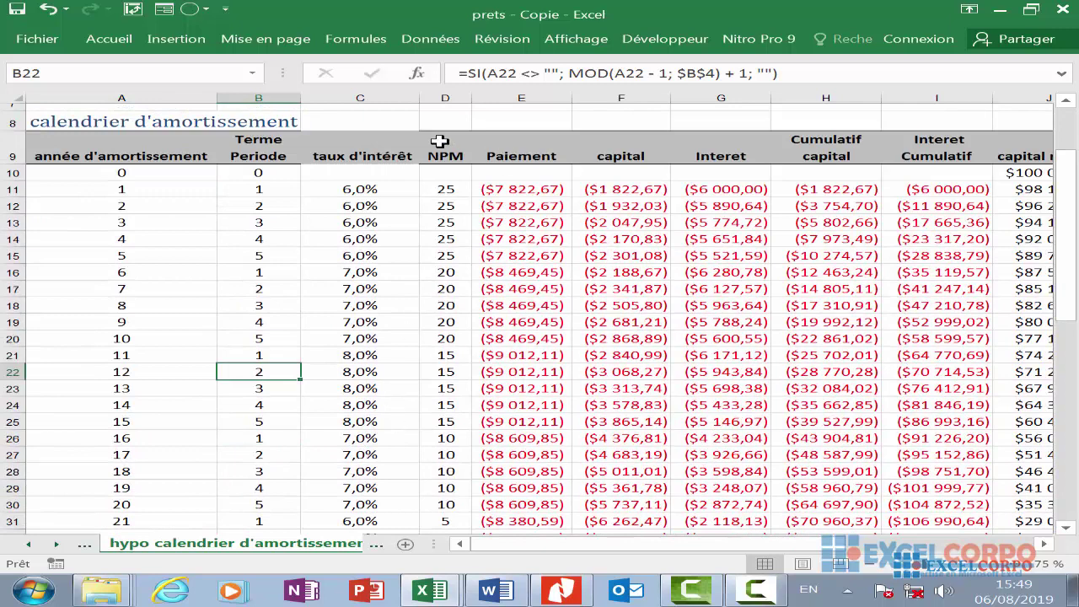
Examine the taux d'intérêt column and check the rates entered for successive five-year terms in column C
left_click(385, 98)
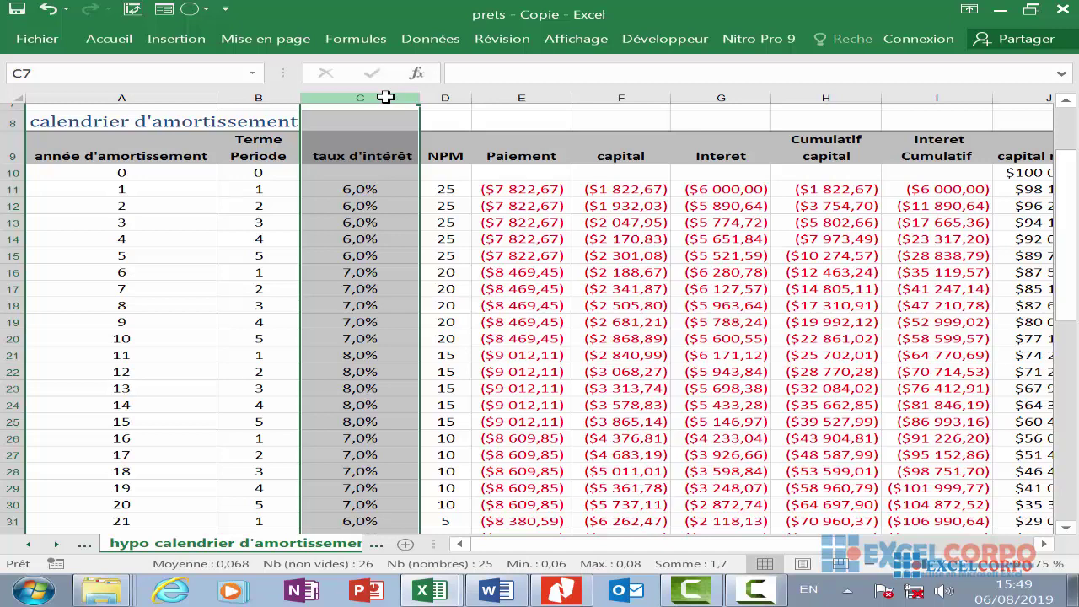
left_click(323, 231)
left_click(363, 256)
left_click(362, 338)
left_click_drag(362, 355, 360, 413)
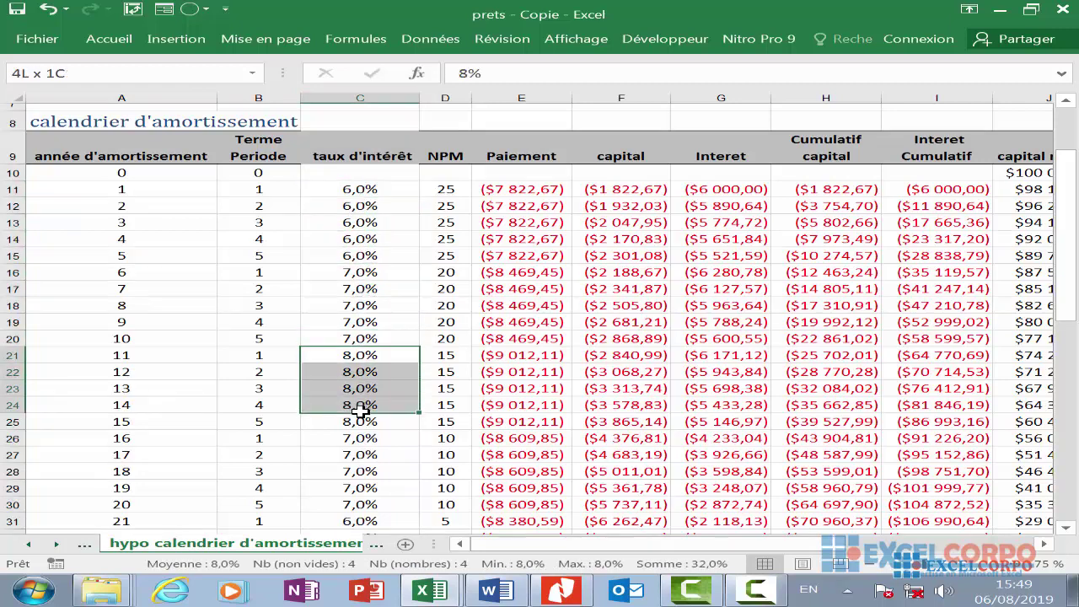
left_click(337, 271)
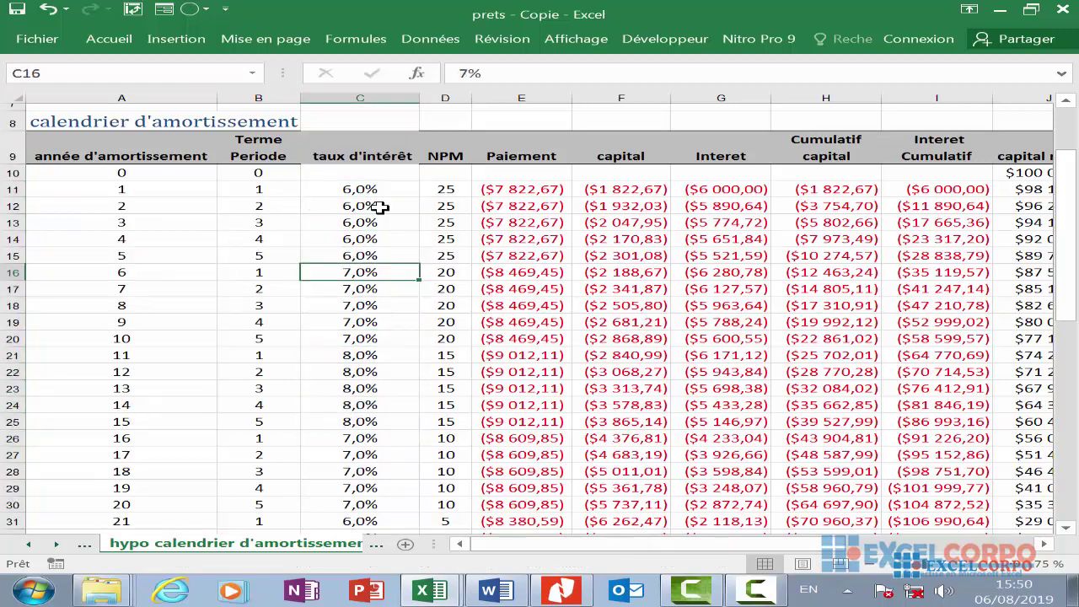
Examine the NPM column from D11 to D35 to follow the remaining number of payments for each term
left_click(449, 191)
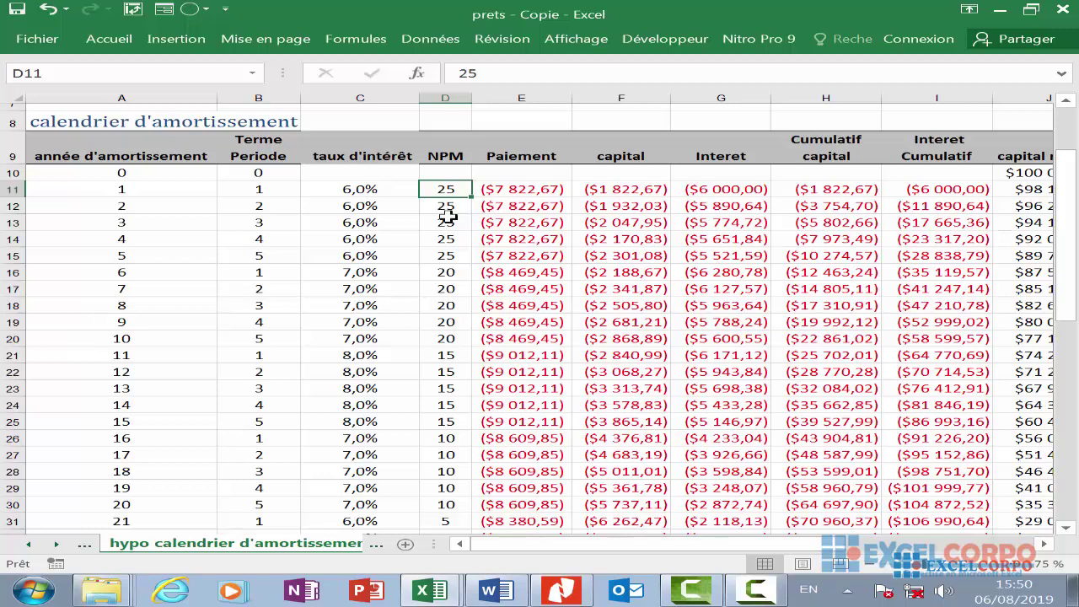
left_click(432, 238)
left_click(415, 289)
left_click(462, 338)
left_click_drag(434, 475, 407, 501)
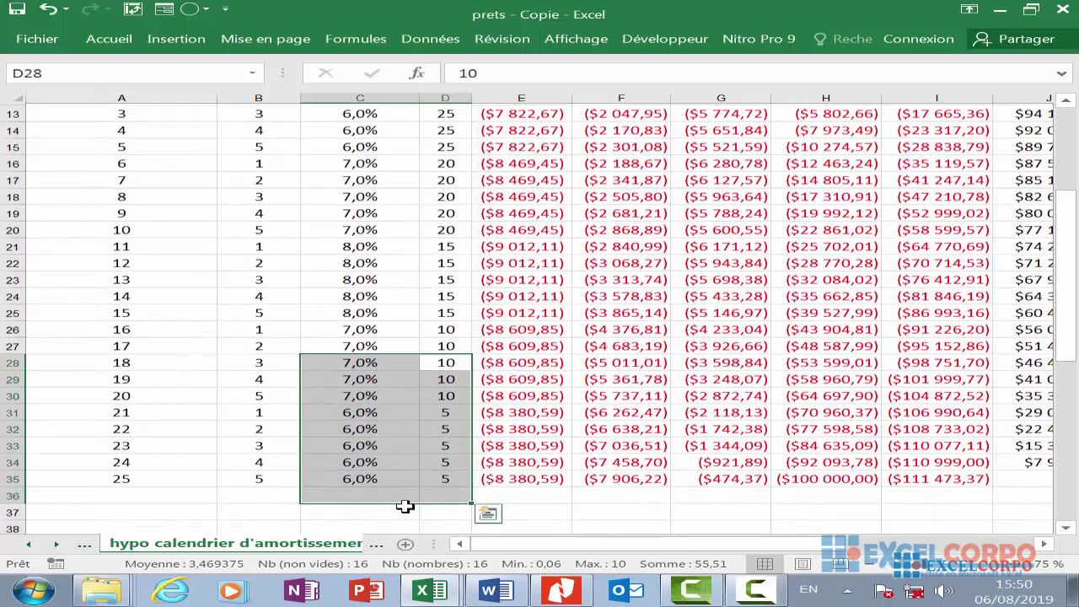
left_click(408, 456)
left_click(424, 411)
left_click(443, 278)
left_click(445, 195)
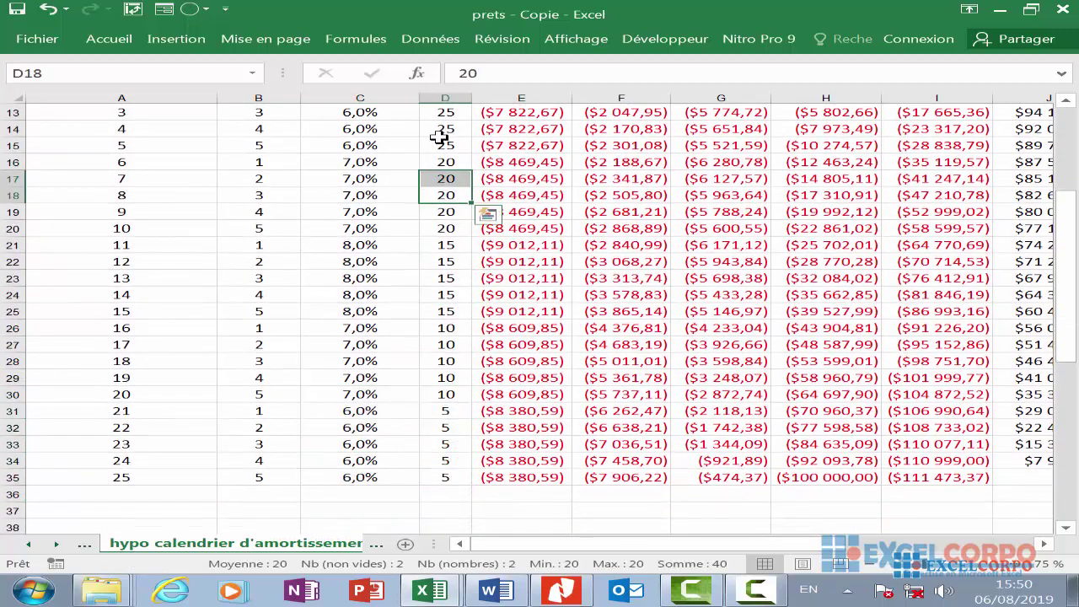
left_click(445, 112)
scroll(441, 108, "up", 3)
left_click(445, 259)
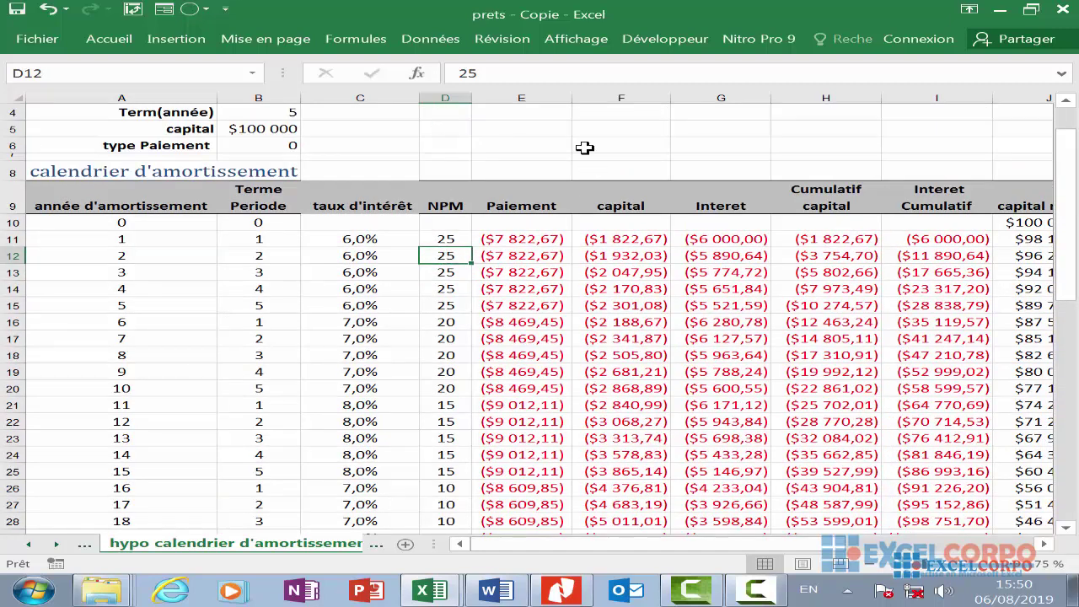
Examine the Paiement column and the taux, npm and va arguments of the VPM formula in E13
left_click(551, 96)
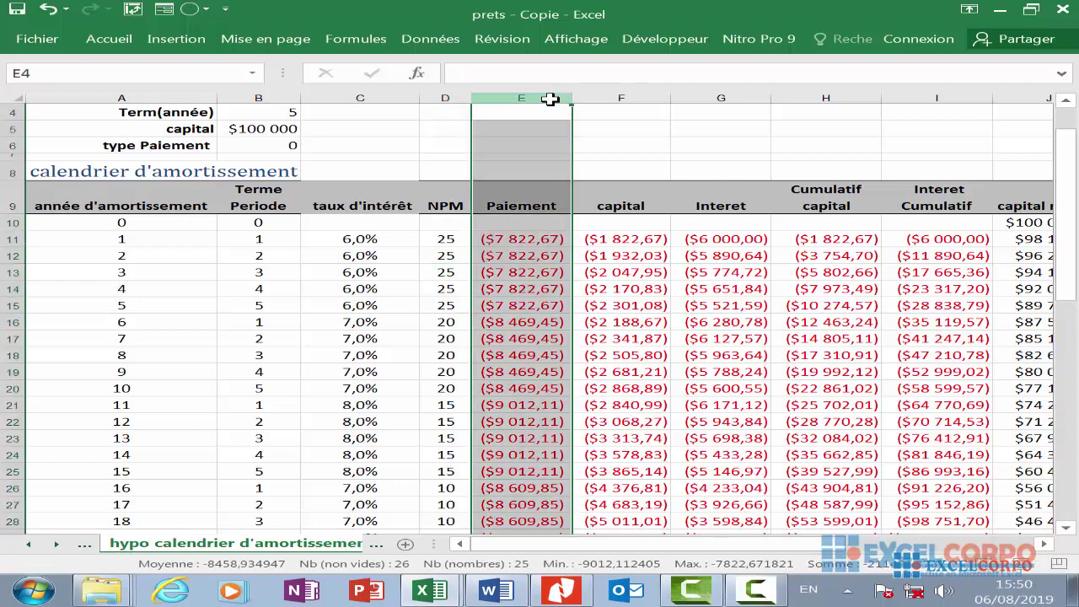
left_click(523, 276)
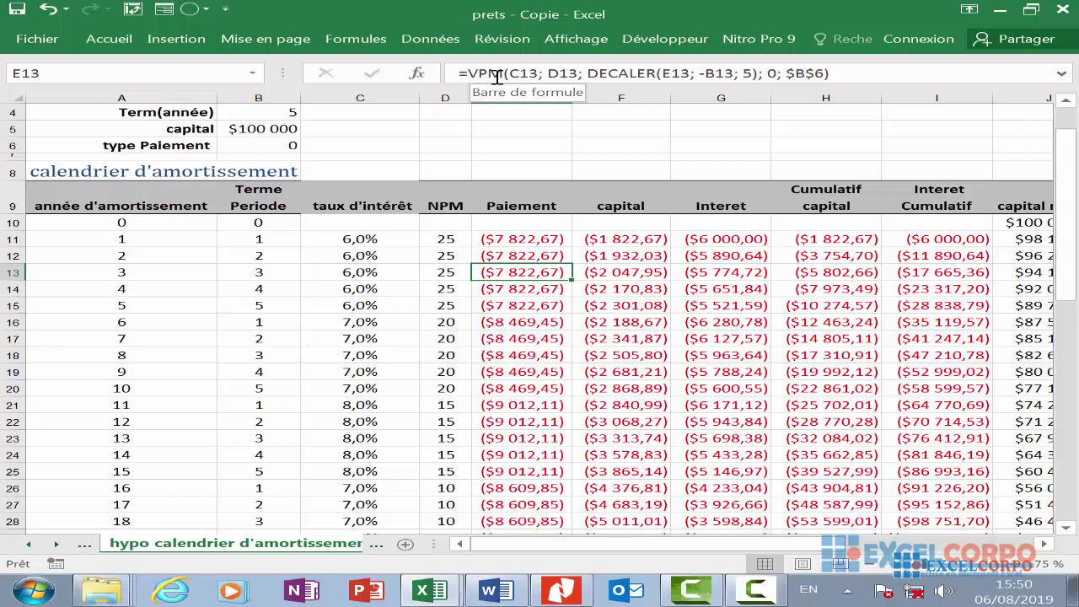
left_click(540, 73)
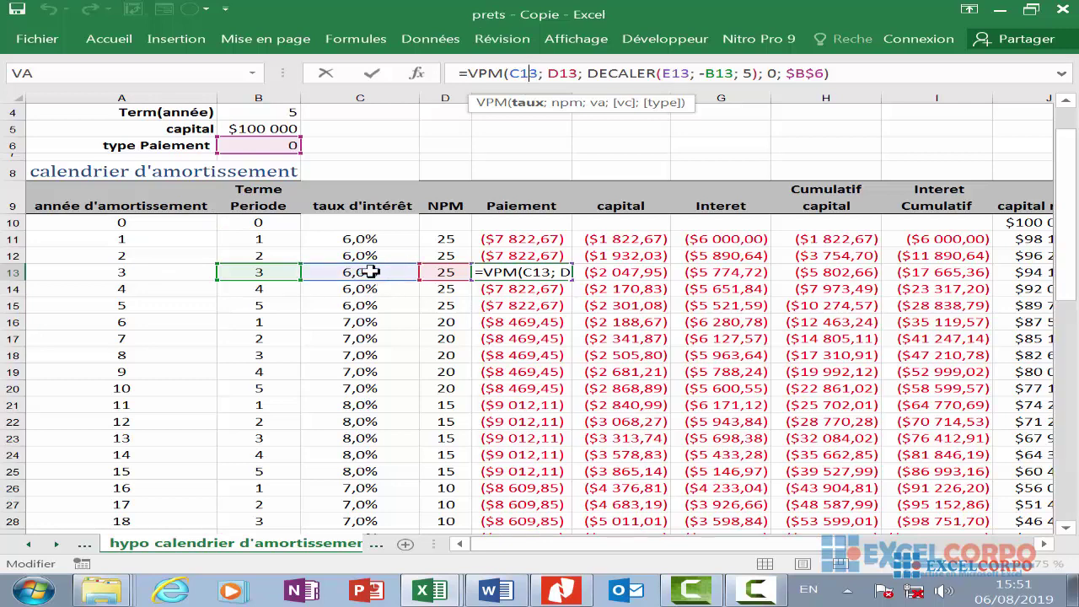
left_click(563, 74)
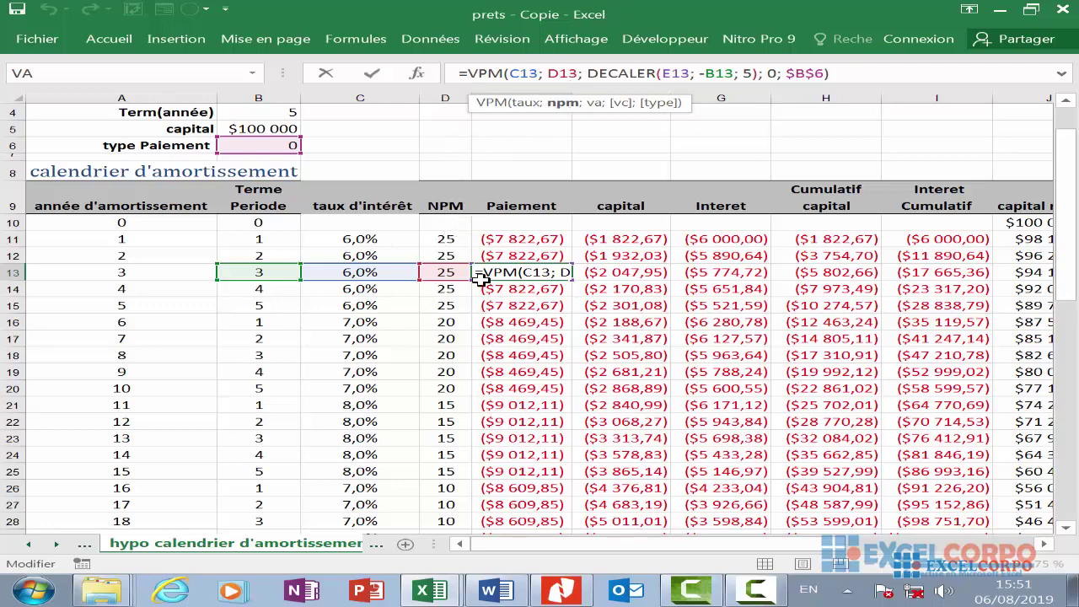
left_click(632, 72)
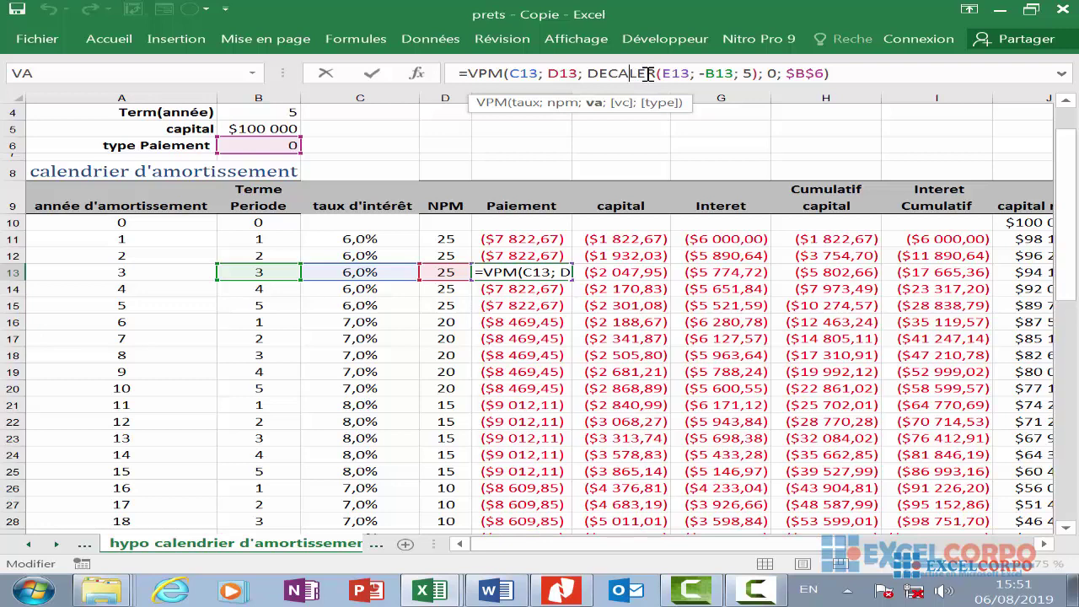
Examine the réf, lignes and colonnes arguments of the DECALER function nested in E13's payment formula
left_click(679, 74)
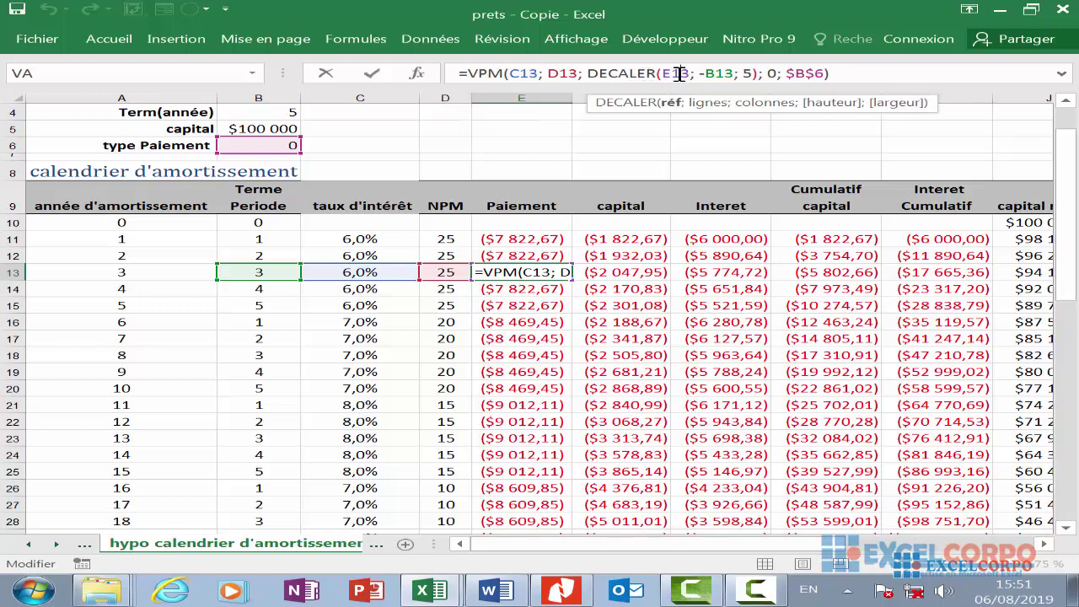
left_click(726, 74)
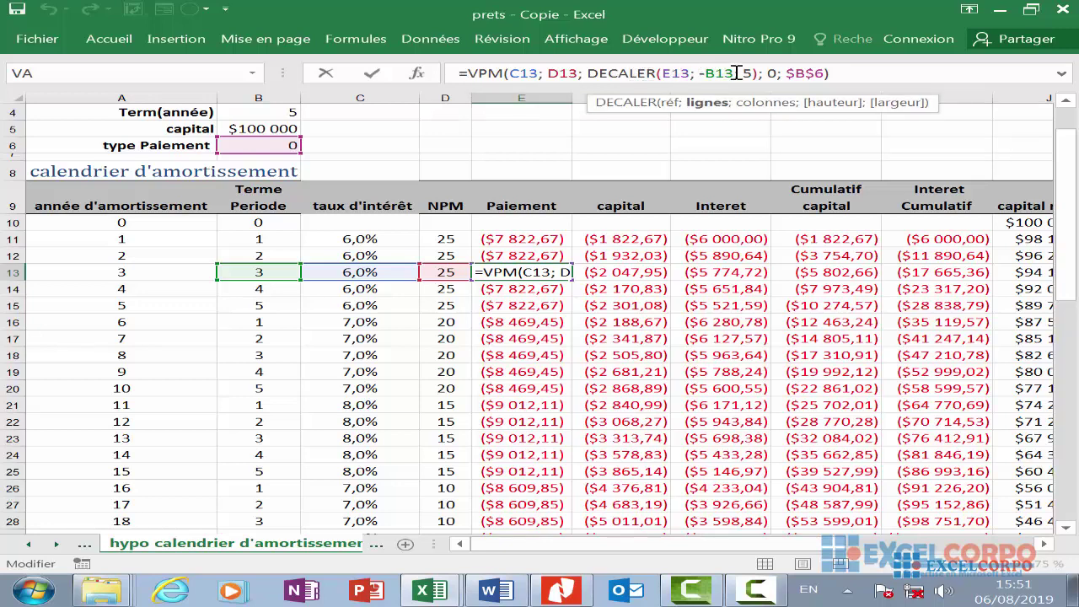
left_click(751, 74)
type(")")
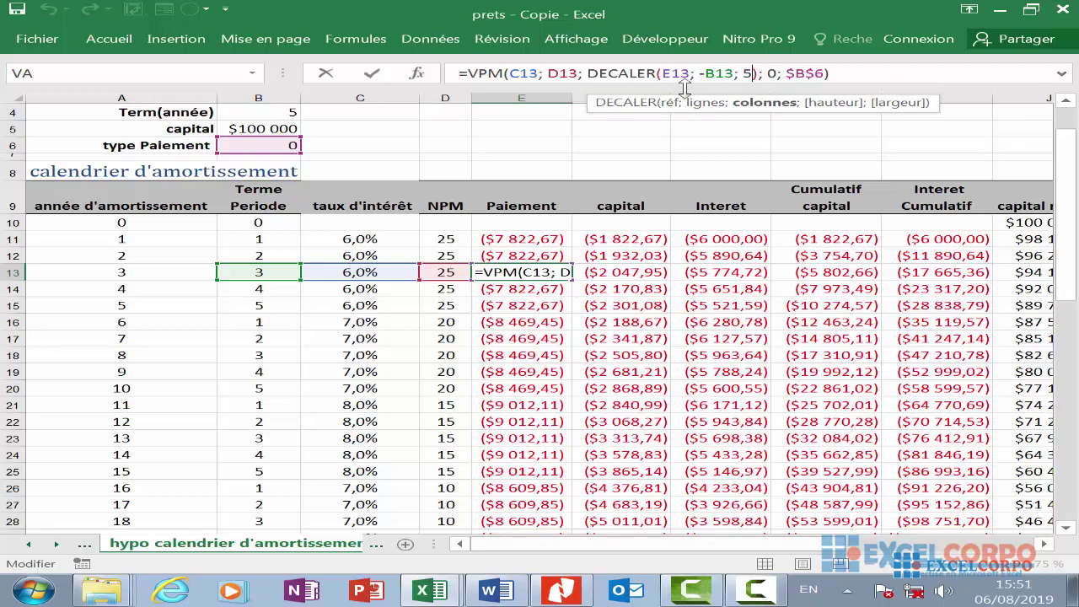
left_click(683, 73)
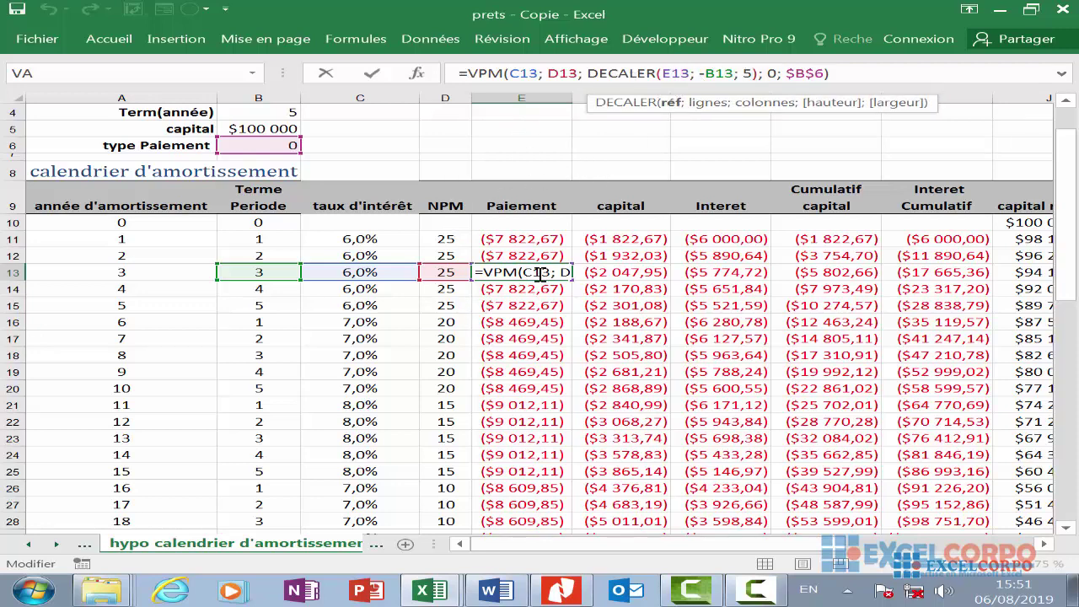
left_click(730, 73)
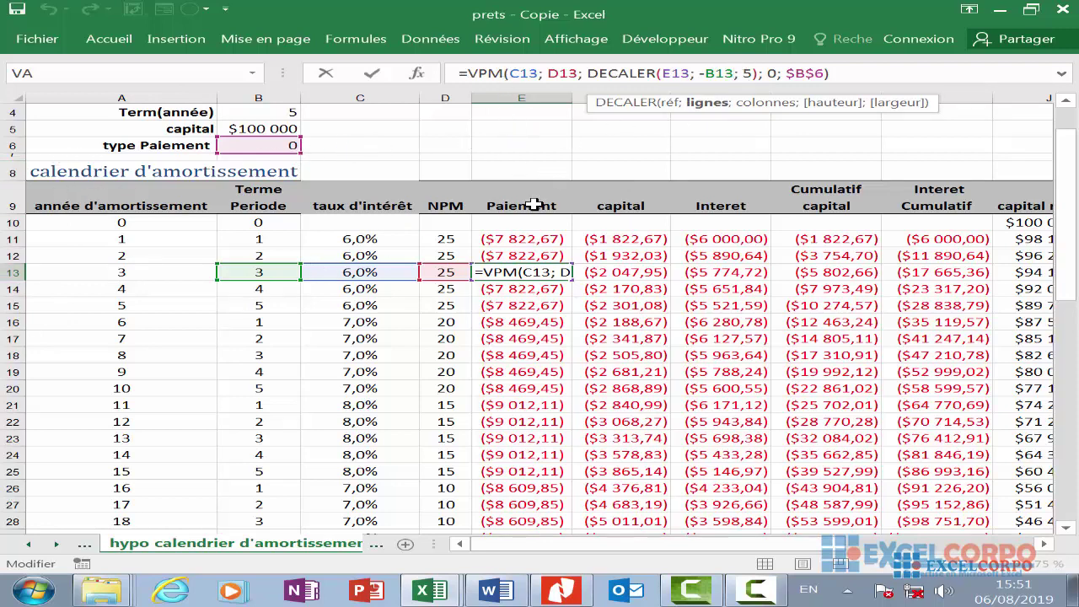
Examine the vc and type arguments of the VPM formula in E13 against type Paiement in B6, keeping the formula as is
left_click(777, 73)
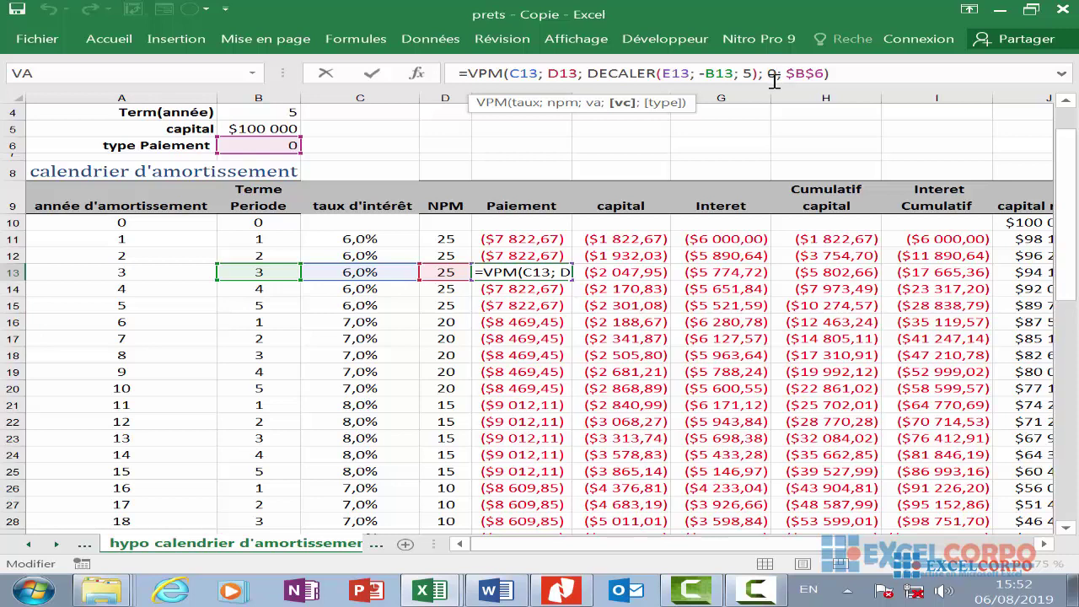
left_click(831, 68)
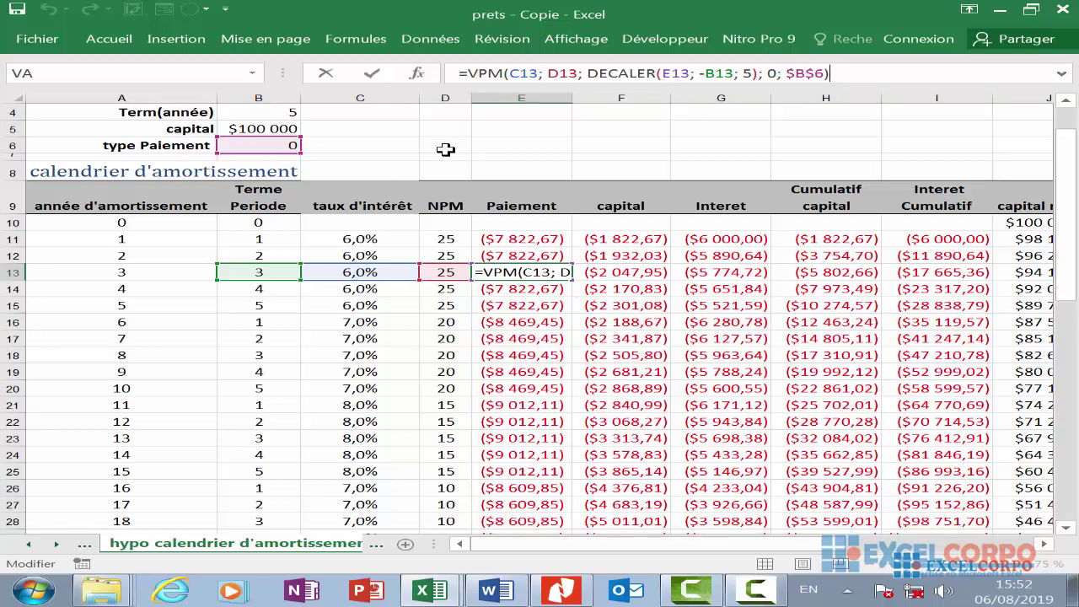
left_click_drag(1076, 275, 1066, 228)
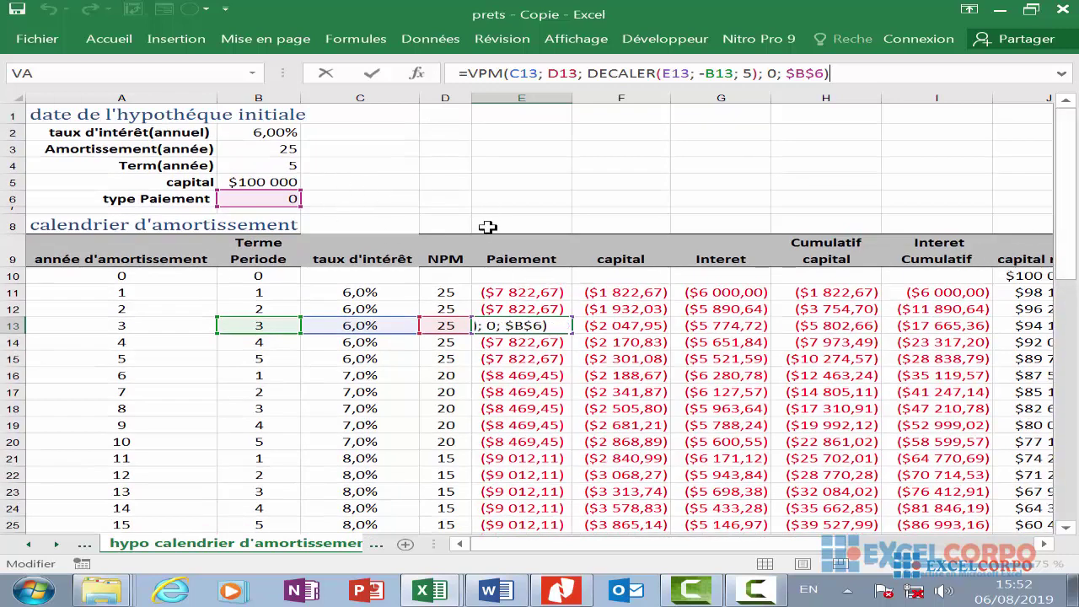
key("Return")
Compare the VPM formulas in several Paiement cells between E11 and E21 across the different terms
left_click(494, 375)
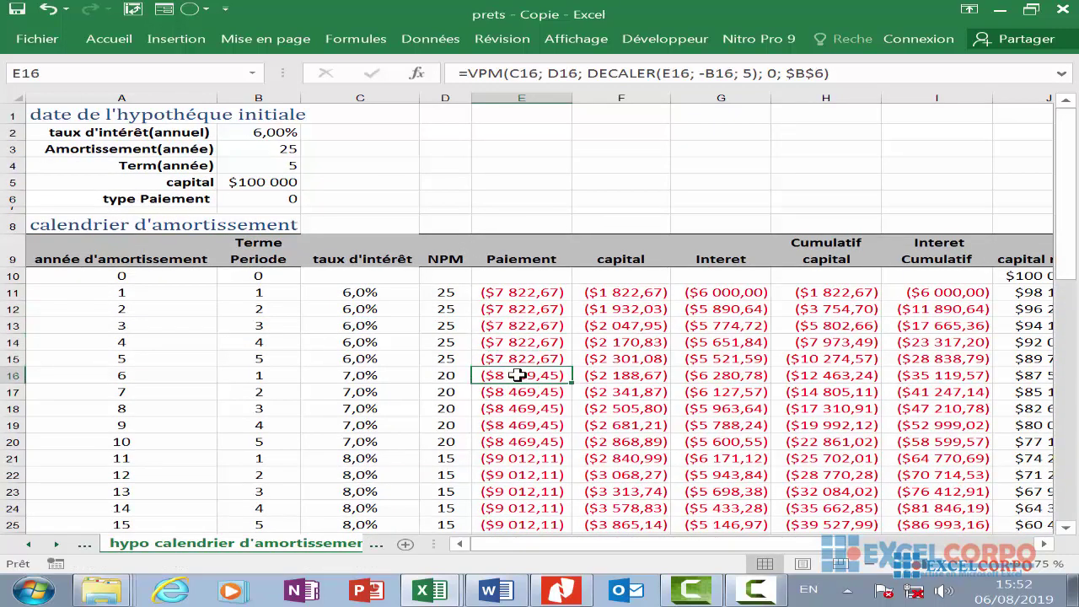
left_click(512, 393)
left_click(523, 419)
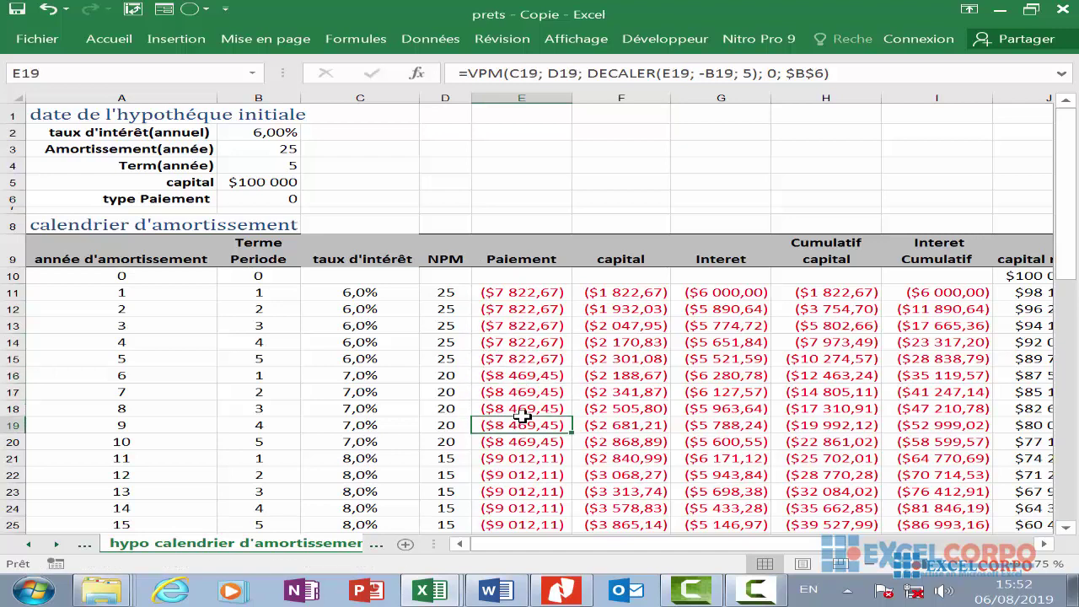
left_click(541, 376)
left_click(546, 342)
left_click(554, 309)
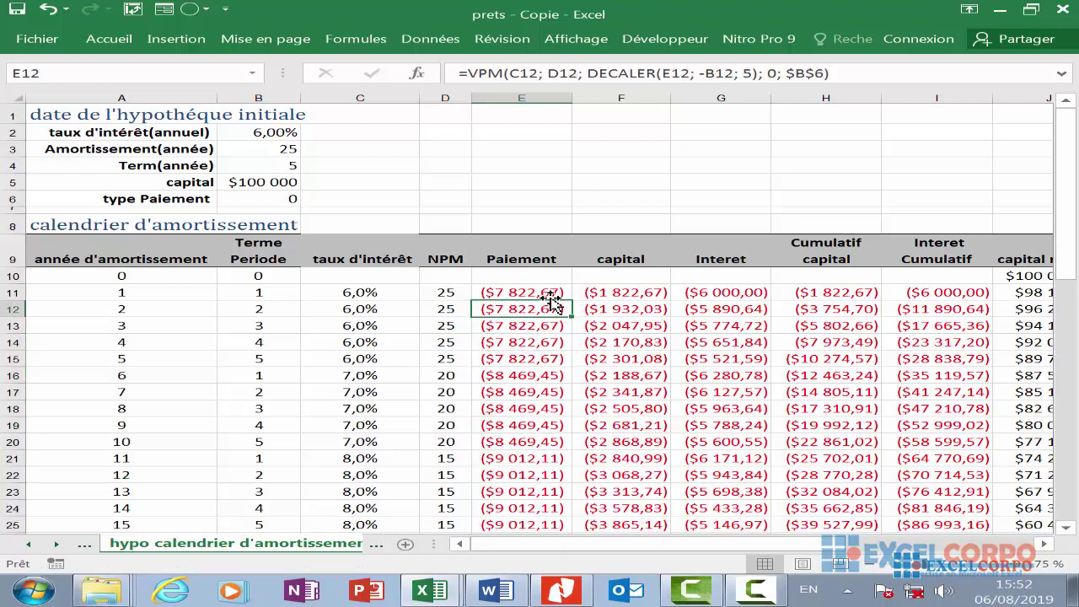
left_click(549, 291)
left_click(529, 392)
left_click_drag(523, 425, 524, 443)
left_click(525, 462)
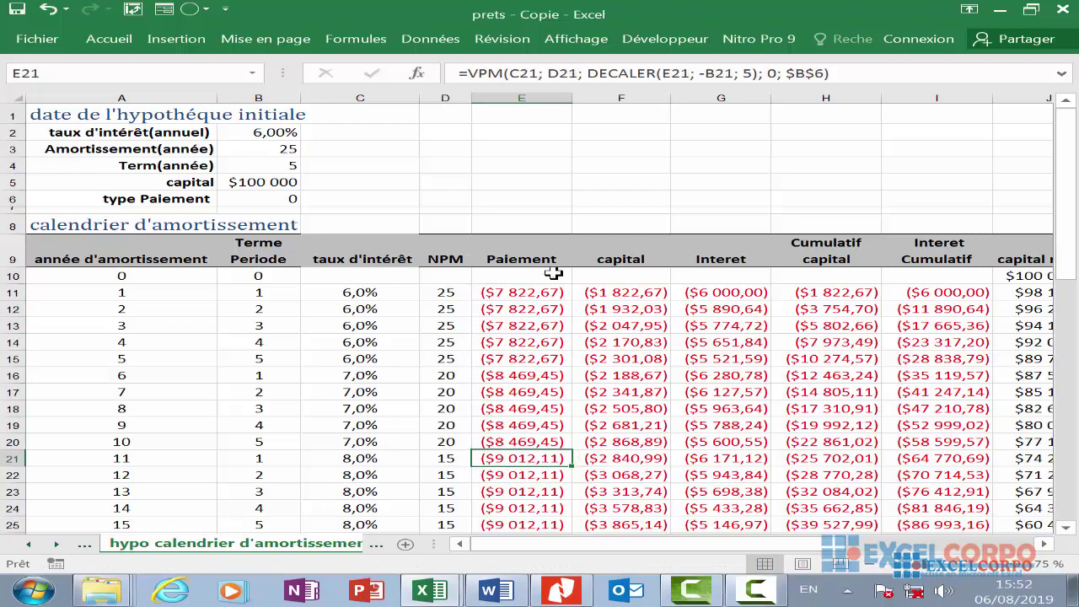
left_click(518, 342)
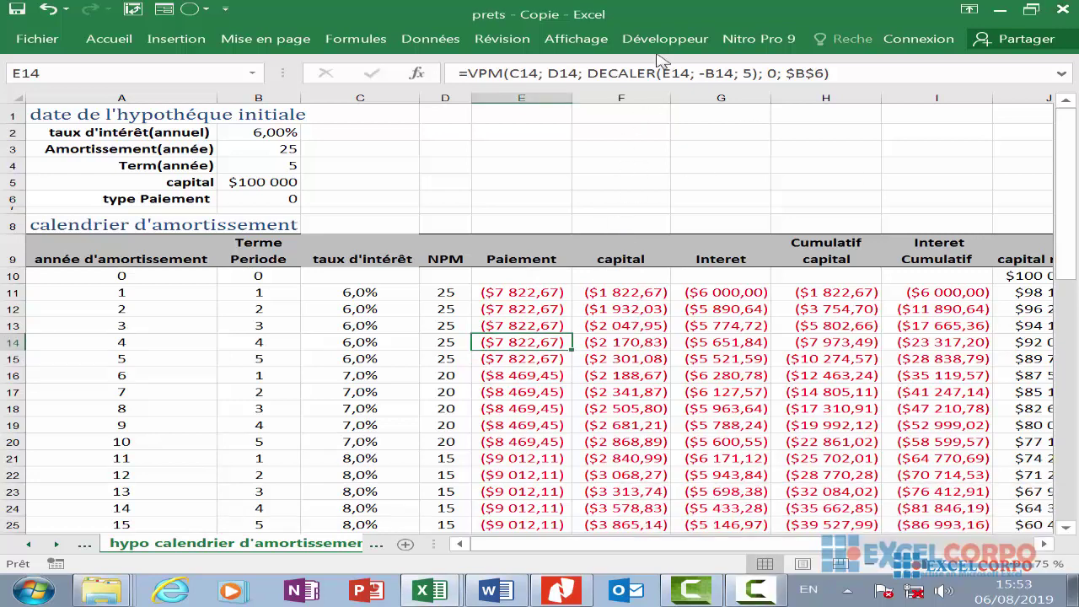
Examine the capital column and the taux, pér, npm and va arguments of the PRINCPER formula in F13
left_click(646, 98)
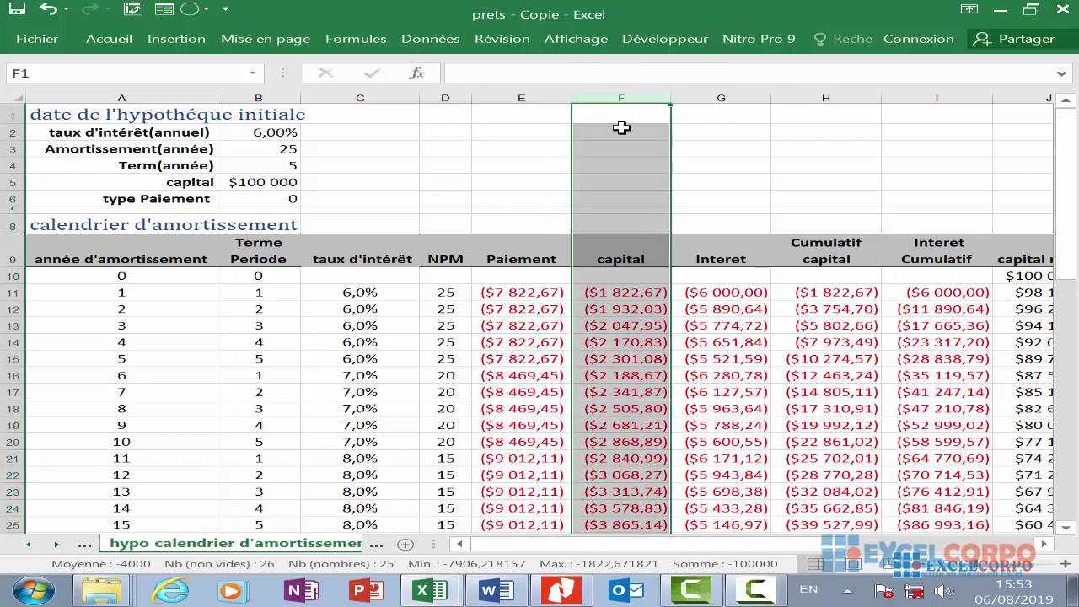
left_click(621, 324)
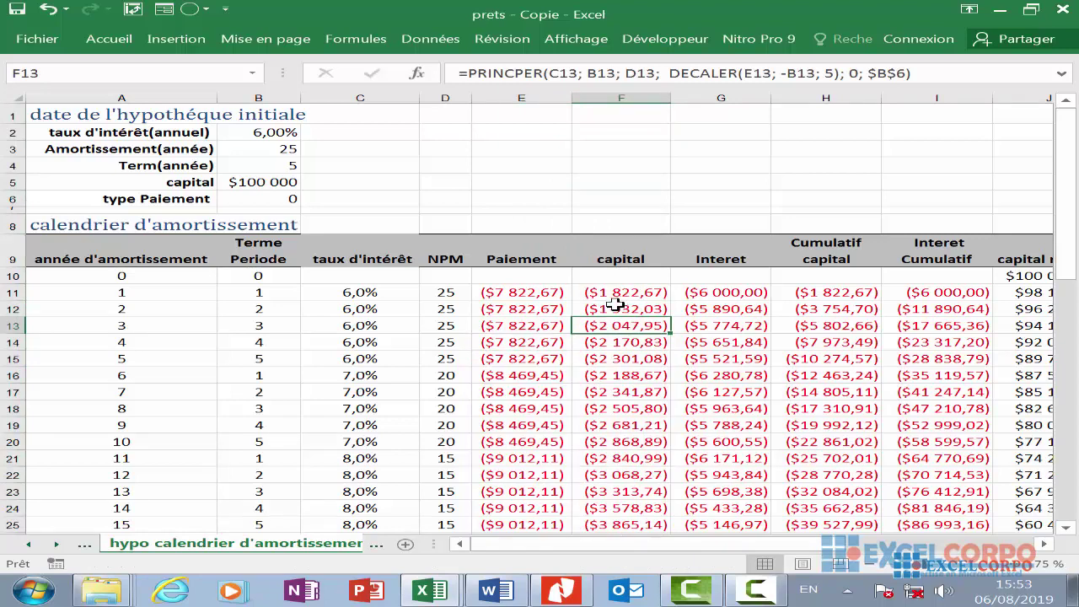
left_click(569, 73)
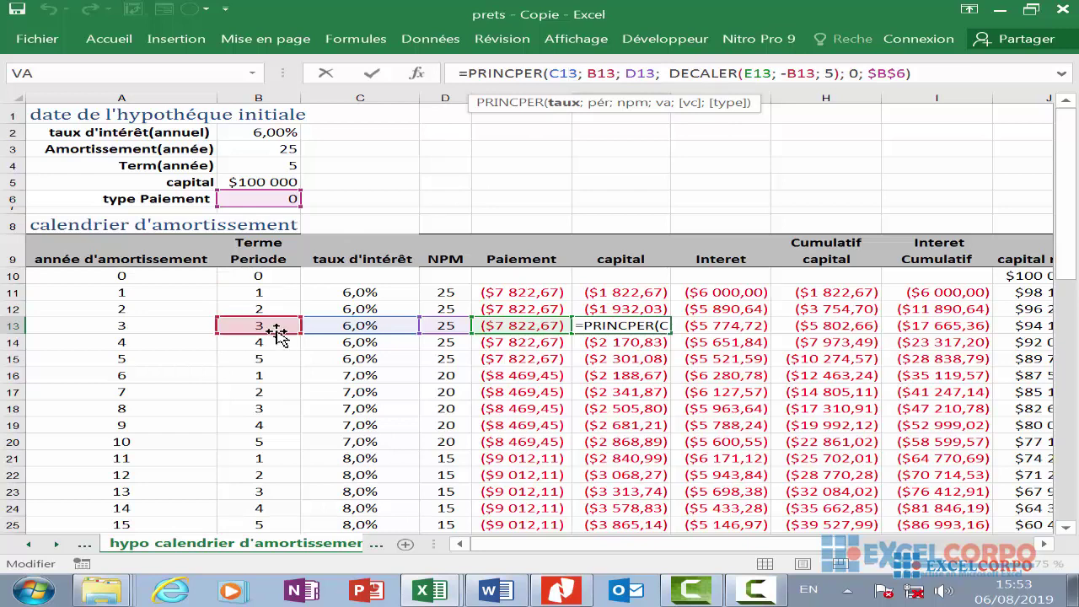
left_click(598, 73)
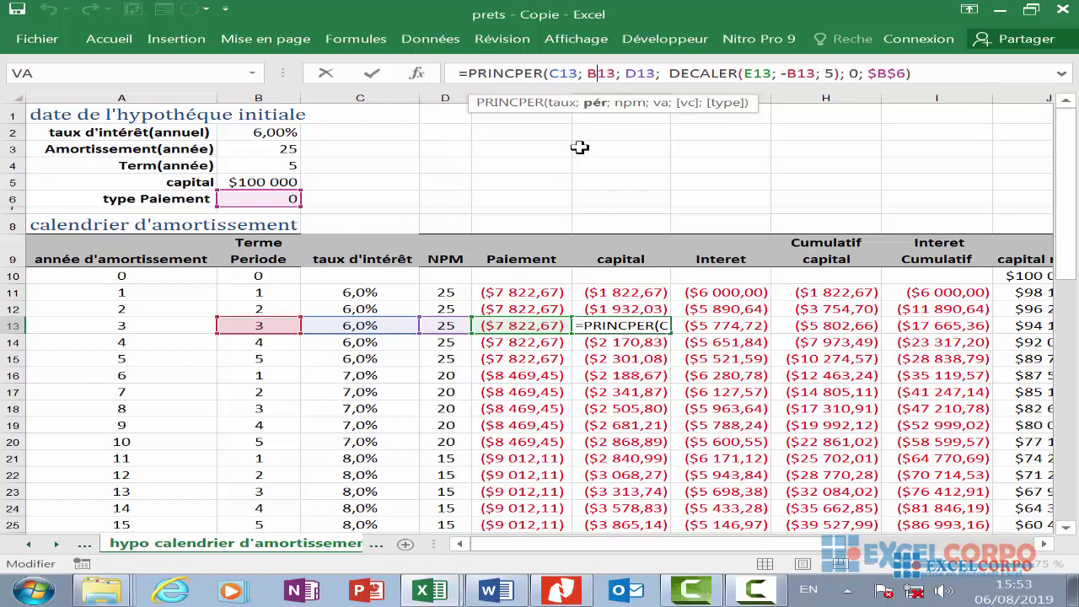
left_click(635, 74)
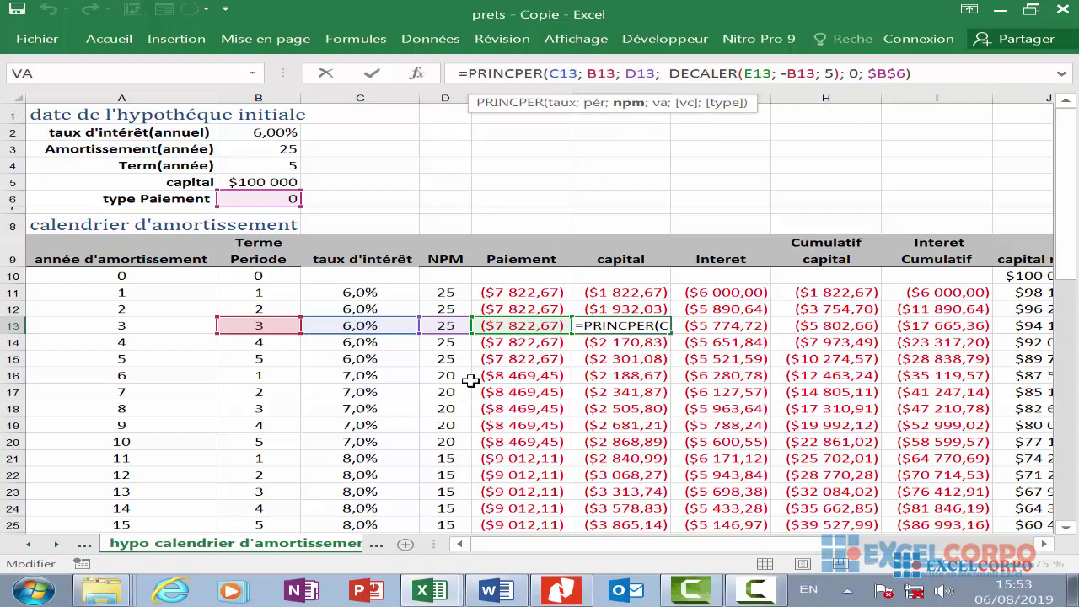
left_click(714, 72)
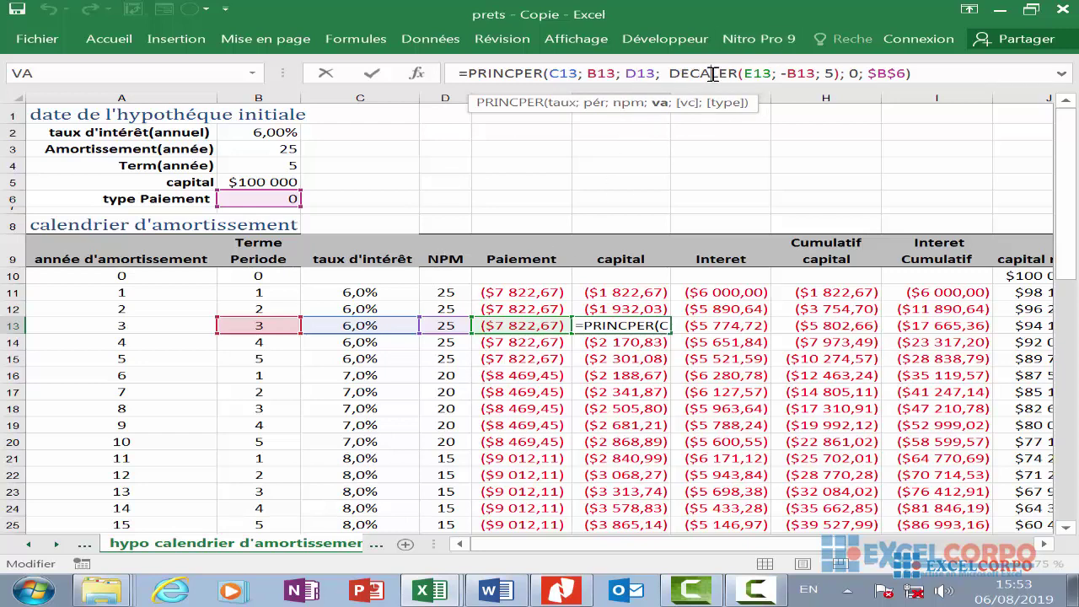
Examine the nested DECALER arguments and the vc and type arguments of F13's PRINCPER formula, keeping the formula as is
left_click(761, 72)
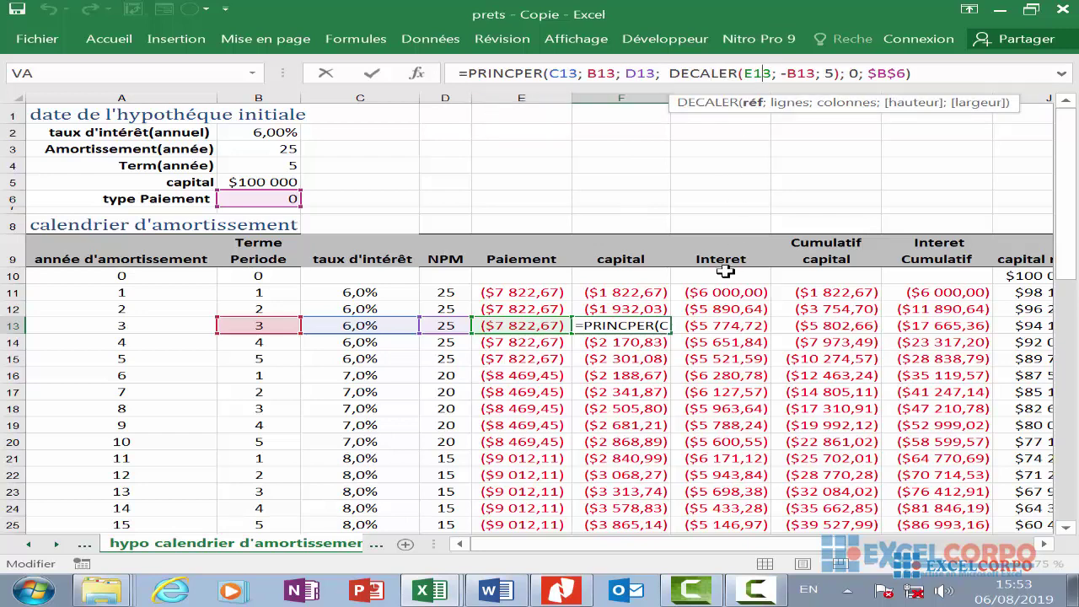
left_click(808, 73)
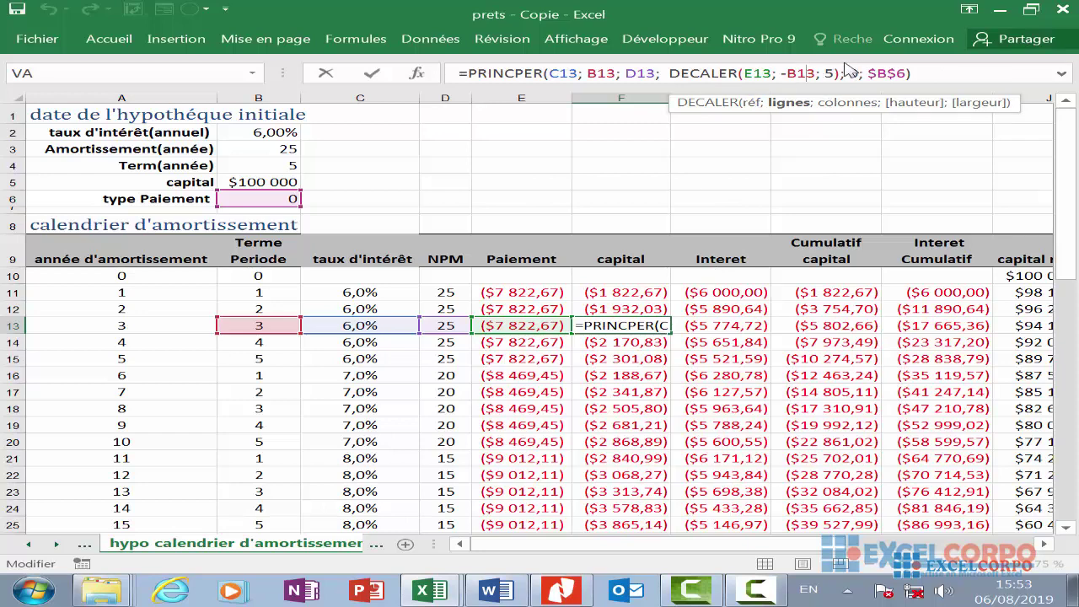
left_click(837, 73)
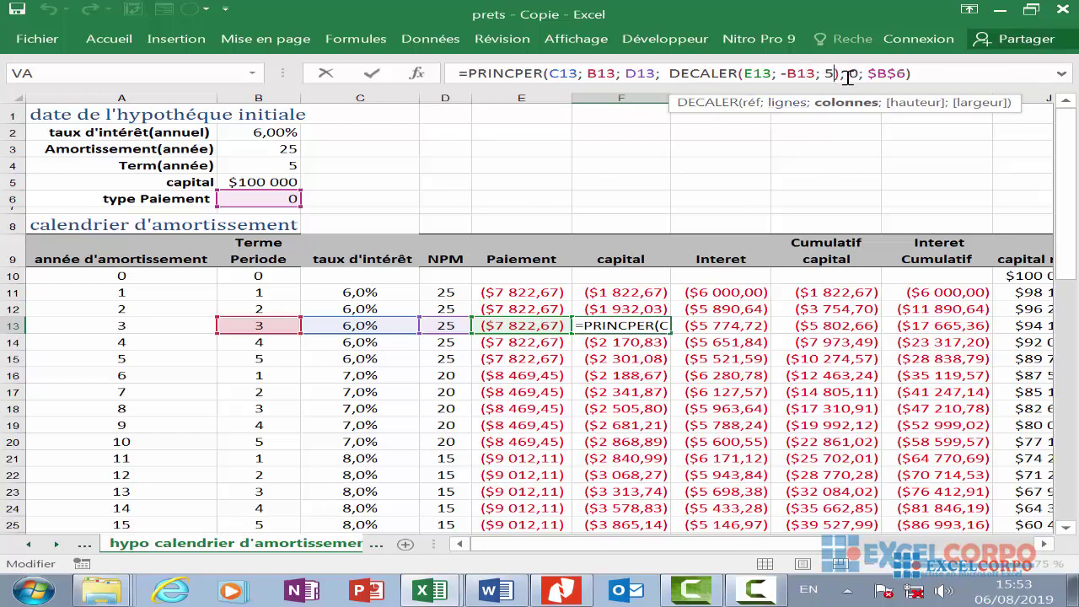
left_click(845, 74)
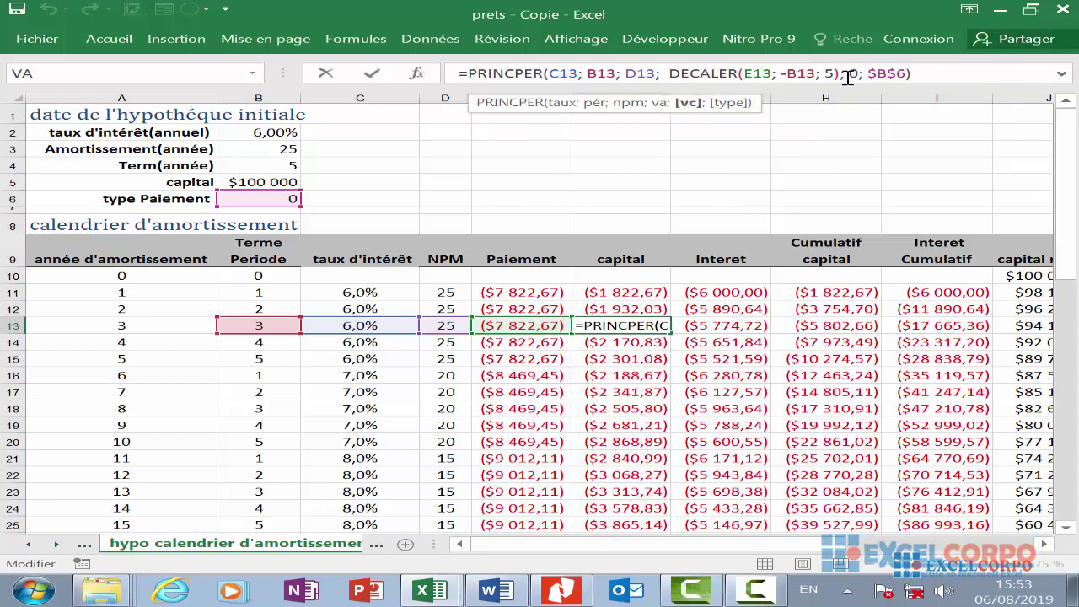
left_click(903, 73)
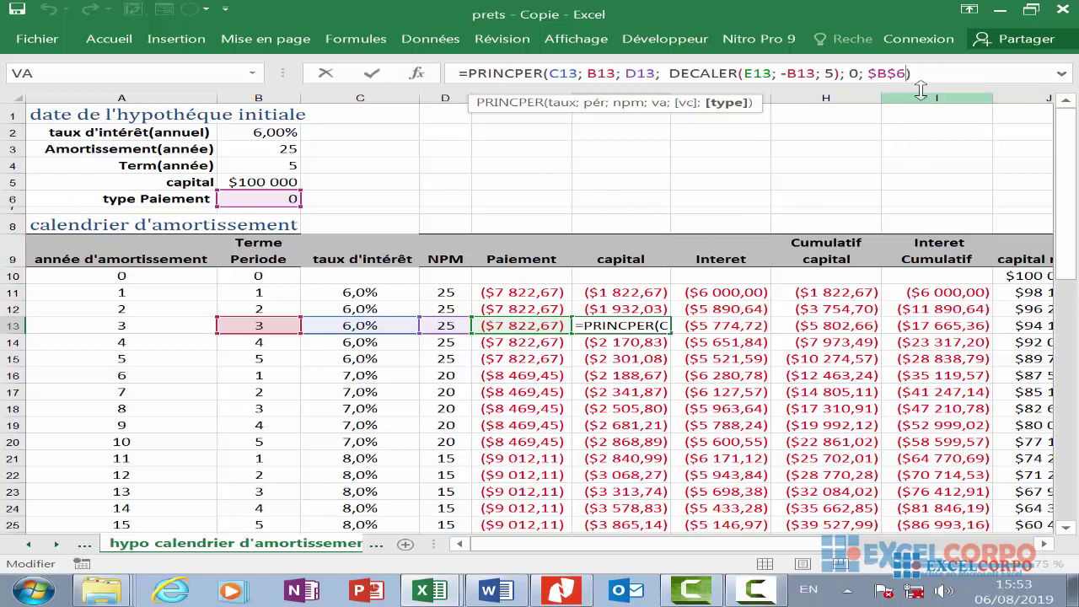
key("Return")
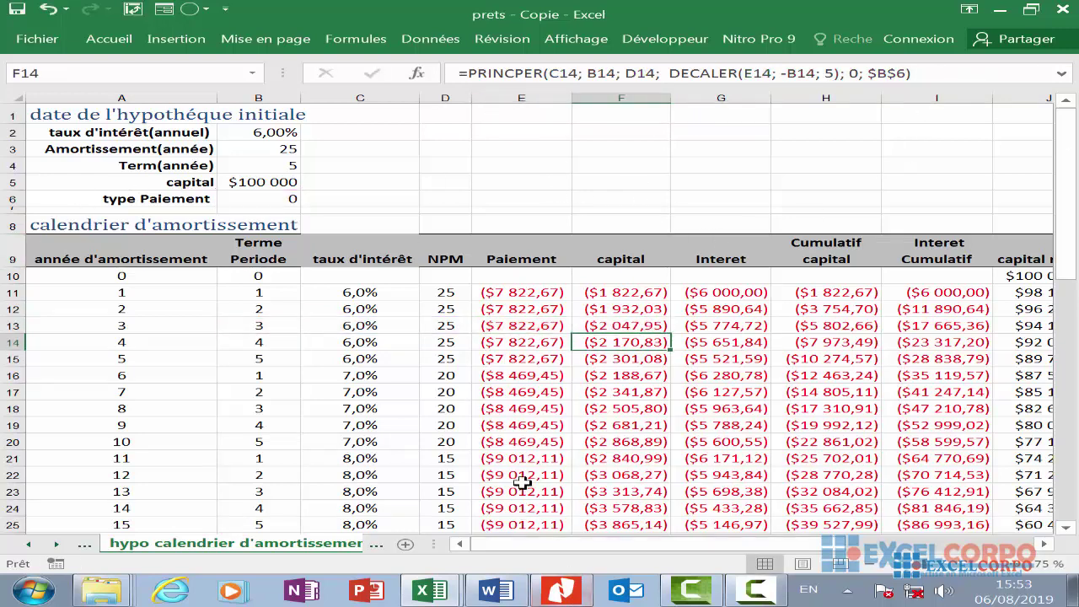
Compare the PRINCPER formulas in several capital cells between F13 and F23 across the different terms
left_click(618, 375)
left_click(604, 424)
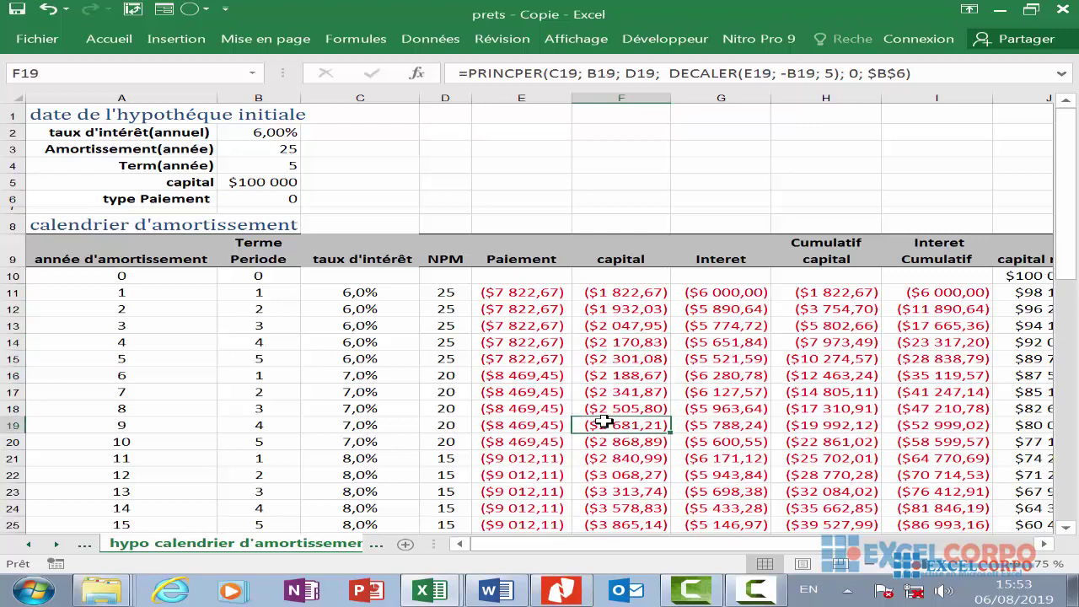
left_click(638, 380)
left_click(642, 341)
left_click(627, 325)
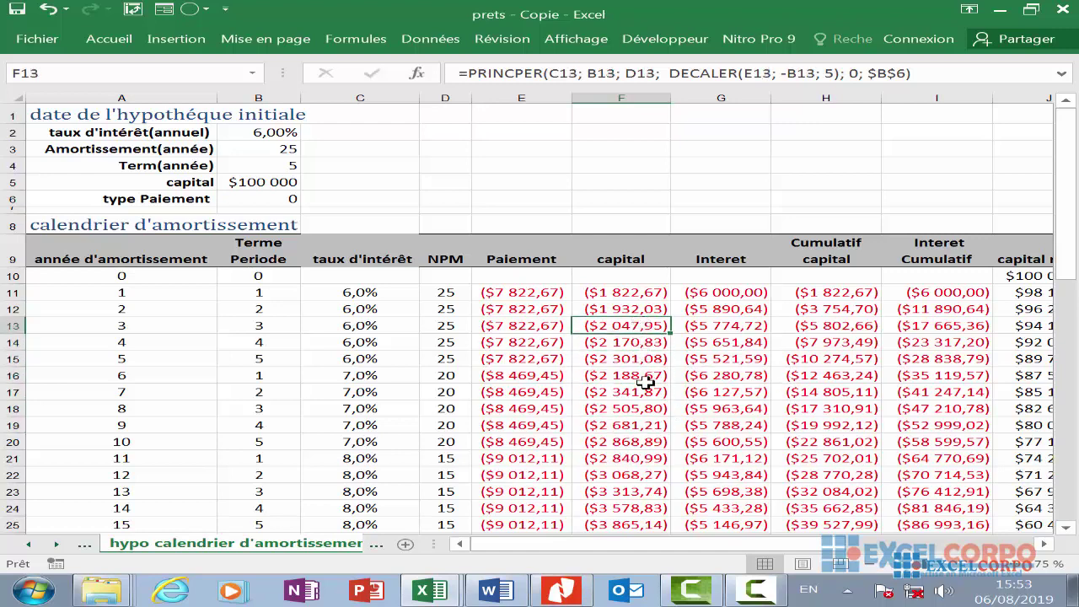
left_click(624, 492)
left_click(624, 358)
left_click(624, 325)
Examine the Interet column and the arguments of the INTPER formula in G15, keeping the formula as is
left_click(759, 339)
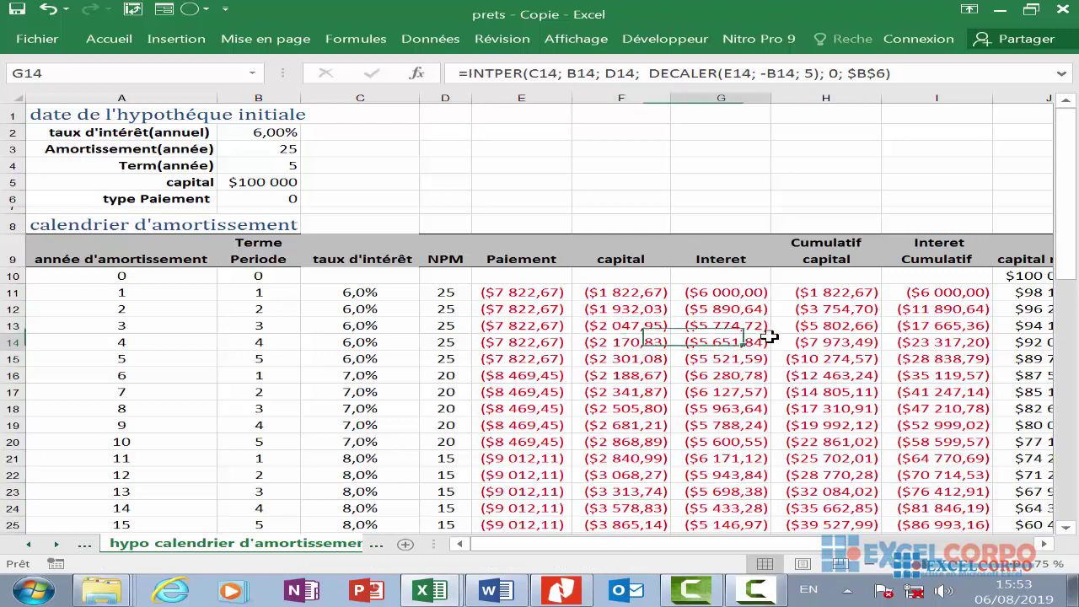
left_click(754, 97)
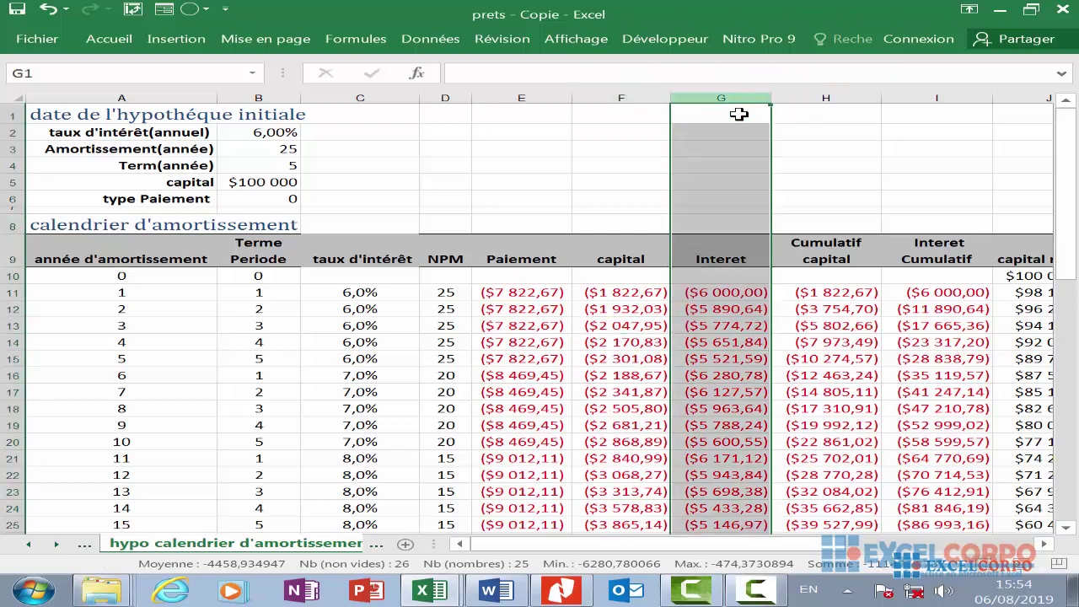
left_click(690, 354)
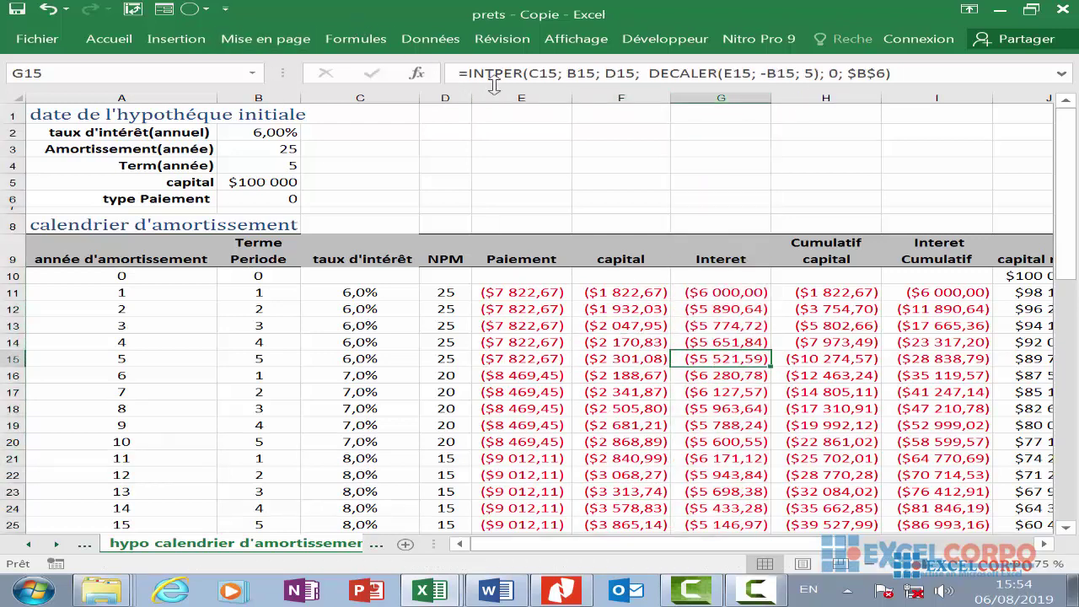
left_click(557, 74)
left_click(594, 74)
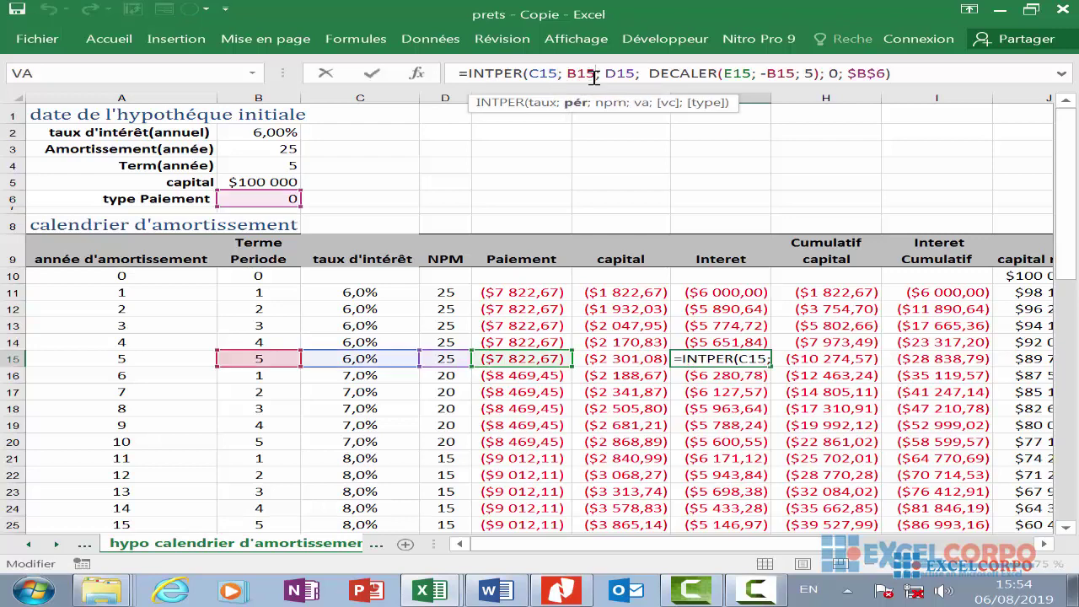
left_click(620, 74)
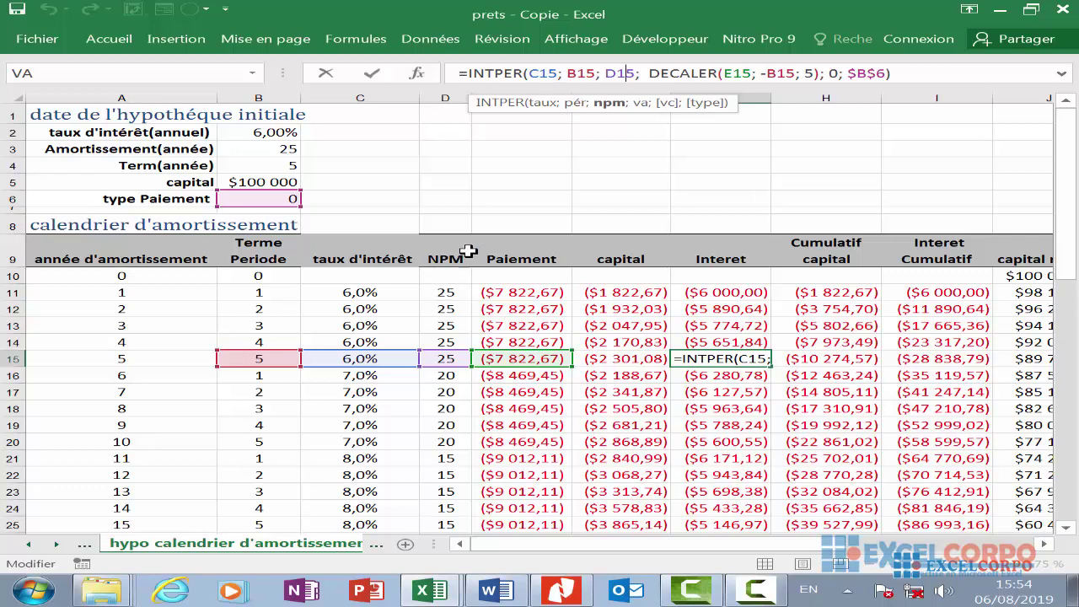
left_click(714, 74)
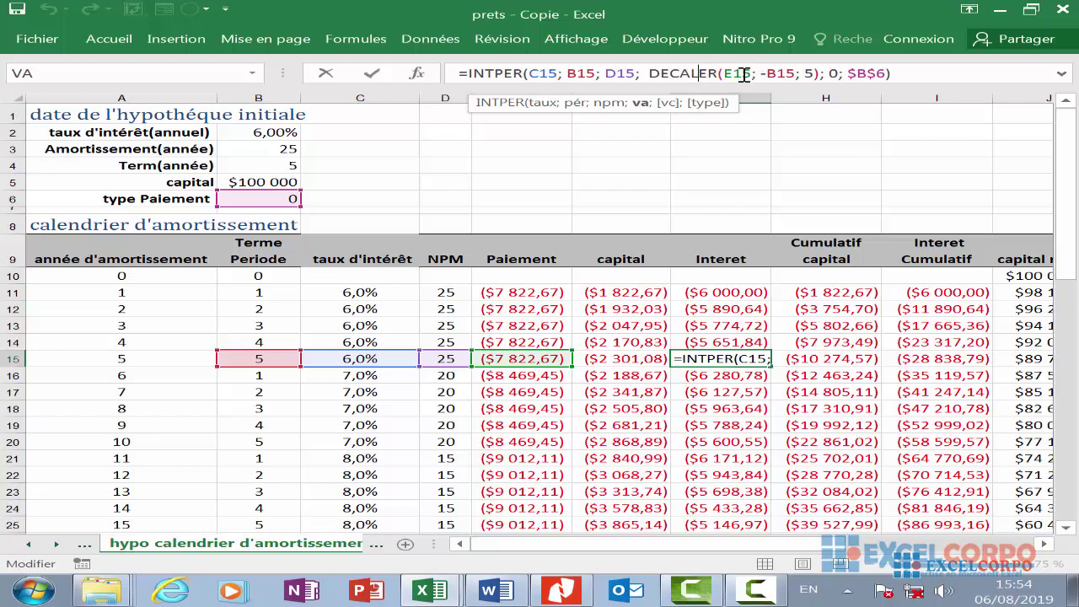
left_click(842, 75)
key("Return")
Compare the PRINCPER formulas in the capital column with the INTPER formulas in the Interet column across several rows
left_click(613, 373)
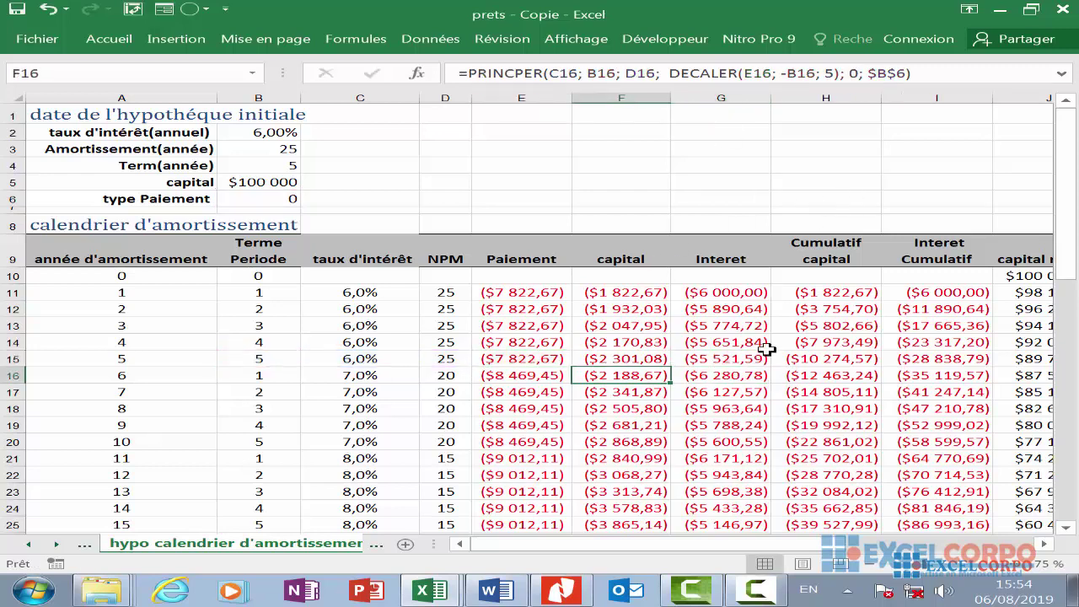
left_click(759, 344)
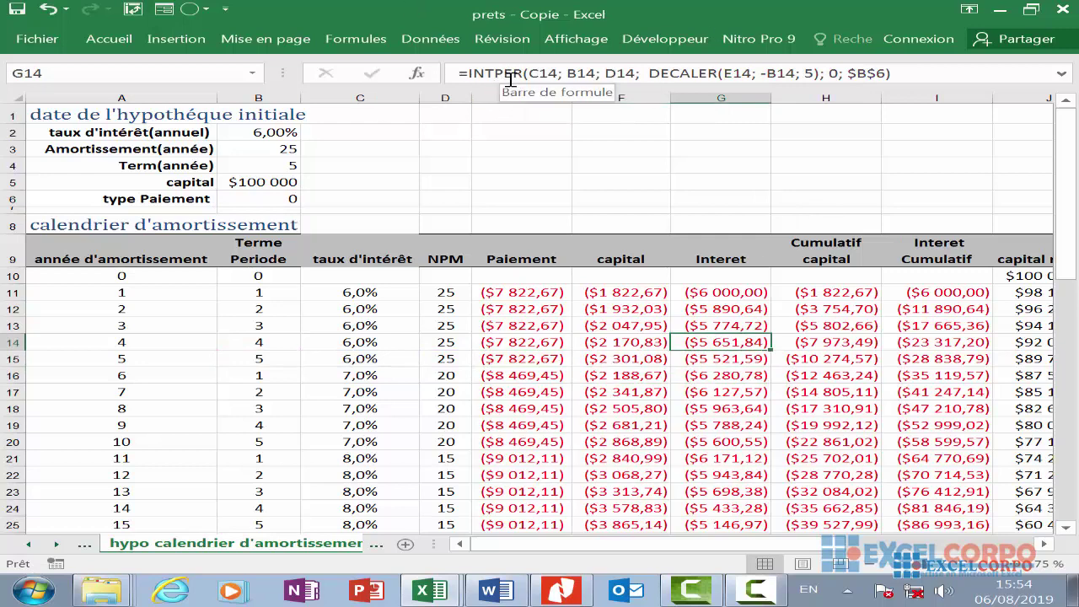
left_click(624, 311)
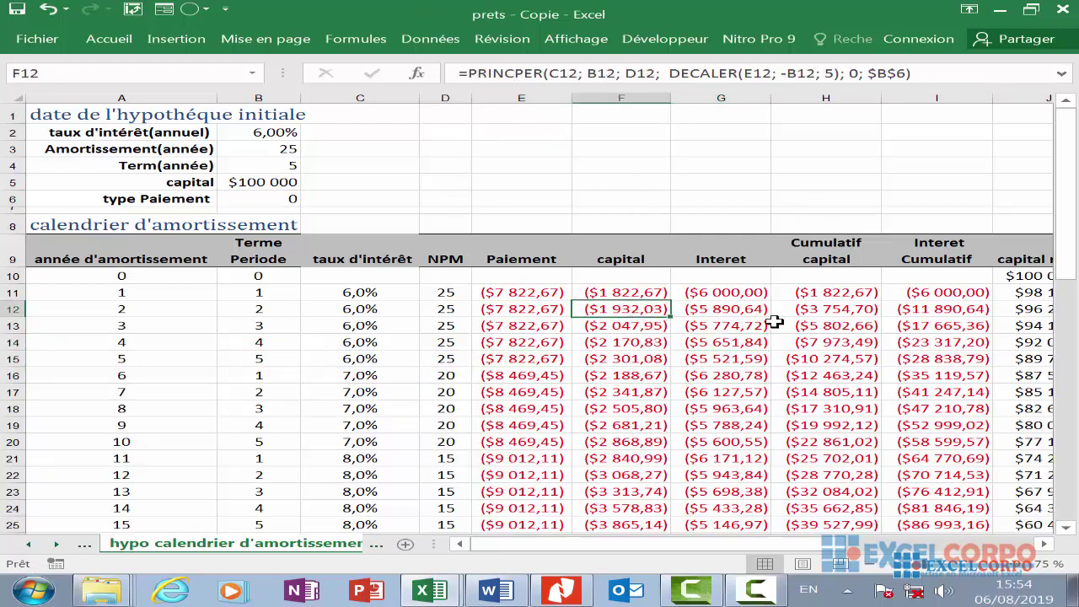
left_click(751, 337)
left_click(725, 457)
left_click(725, 492)
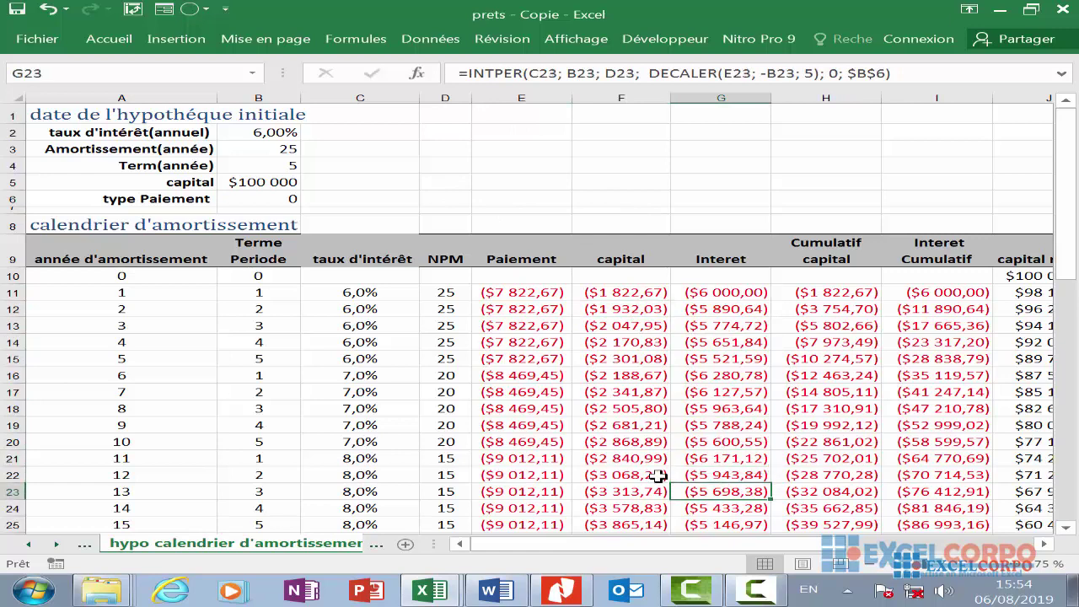
left_click(658, 360)
left_click(772, 327)
left_click(720, 406)
left_click(735, 462)
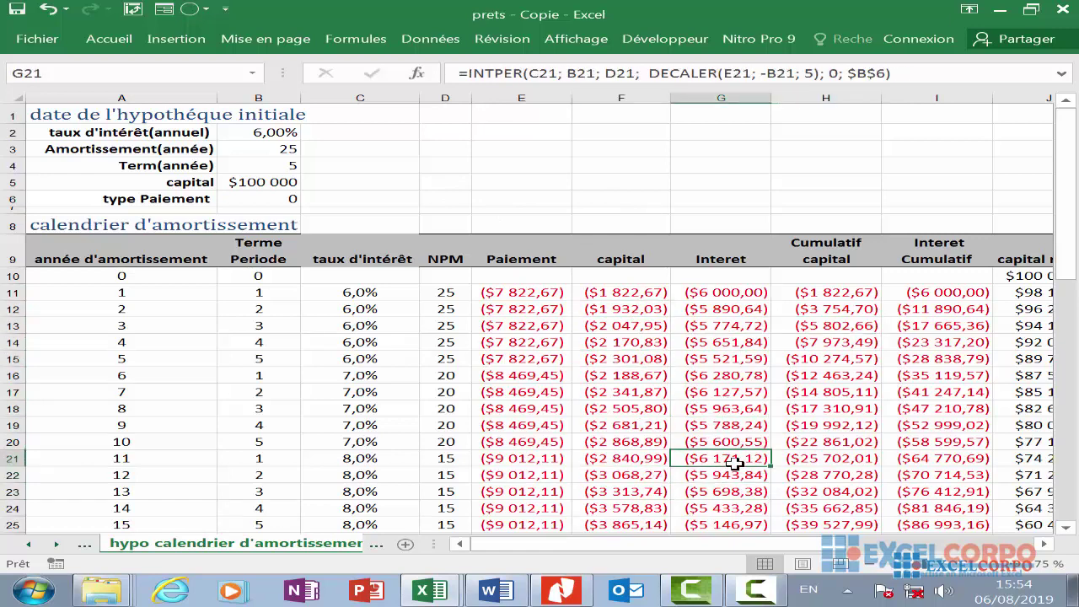
left_click(627, 438)
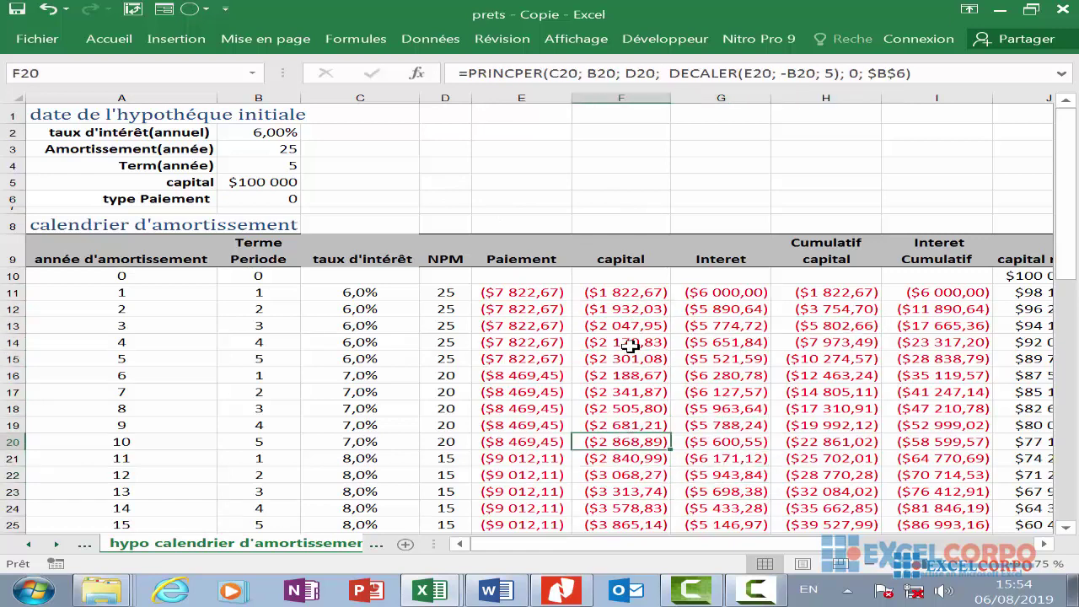
left_click(714, 338)
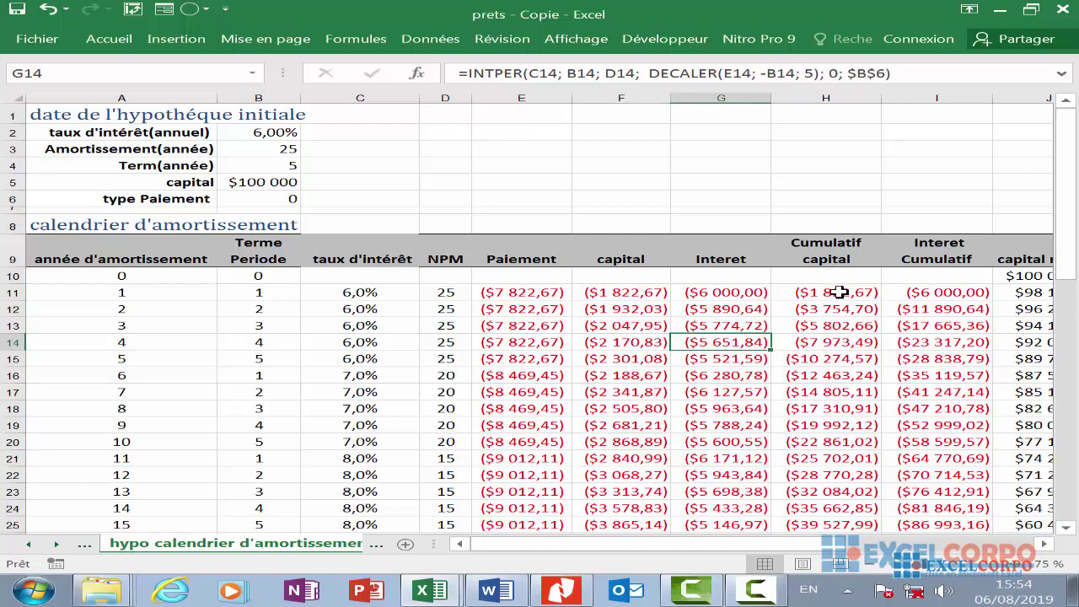
Examine the SOMME formulas in the Cumulatif capital column from H14 down to H18
left_click(841, 333)
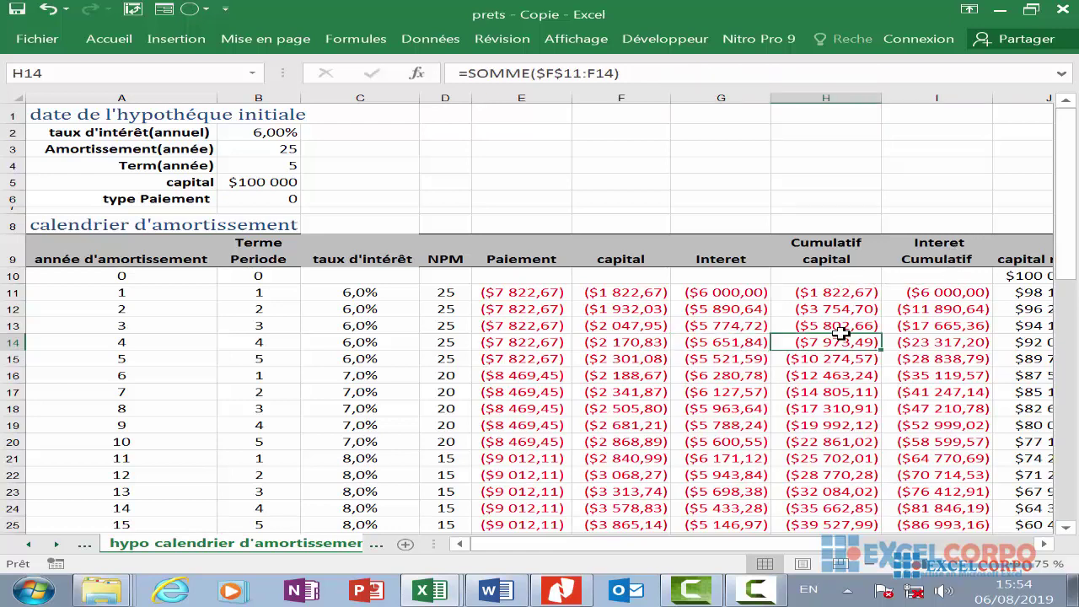
key("Down")
key("Down")
key("Down")
key("Down")
Compare the SOMME formulas in the Interet Cumulatif column with those in the Cumulatif capital column between rows 13 and 18
left_click(917, 366)
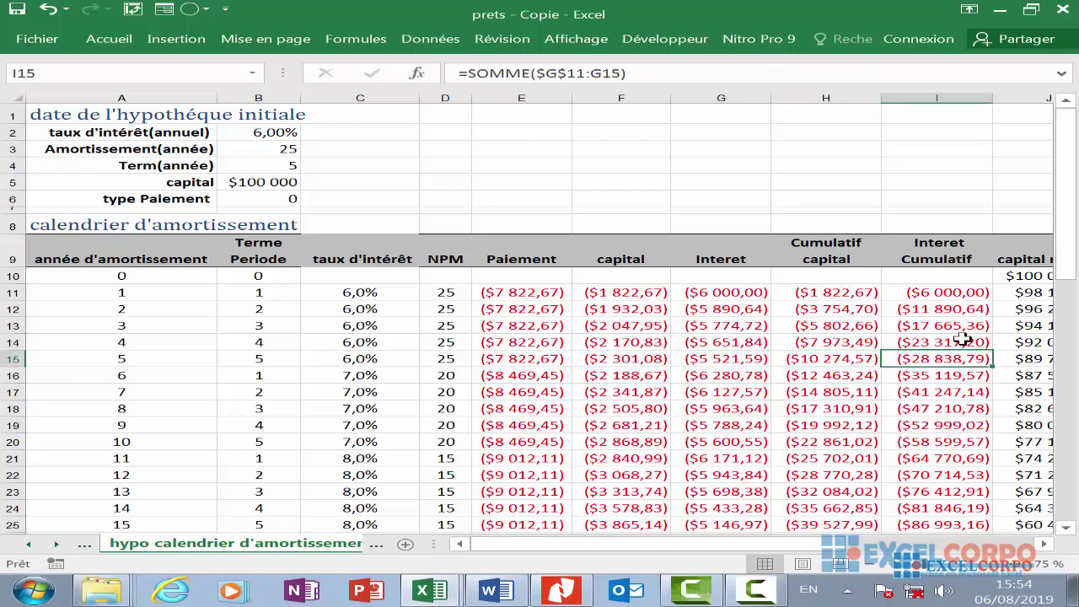
left_click(906, 326)
left_click(877, 391)
left_click(869, 407)
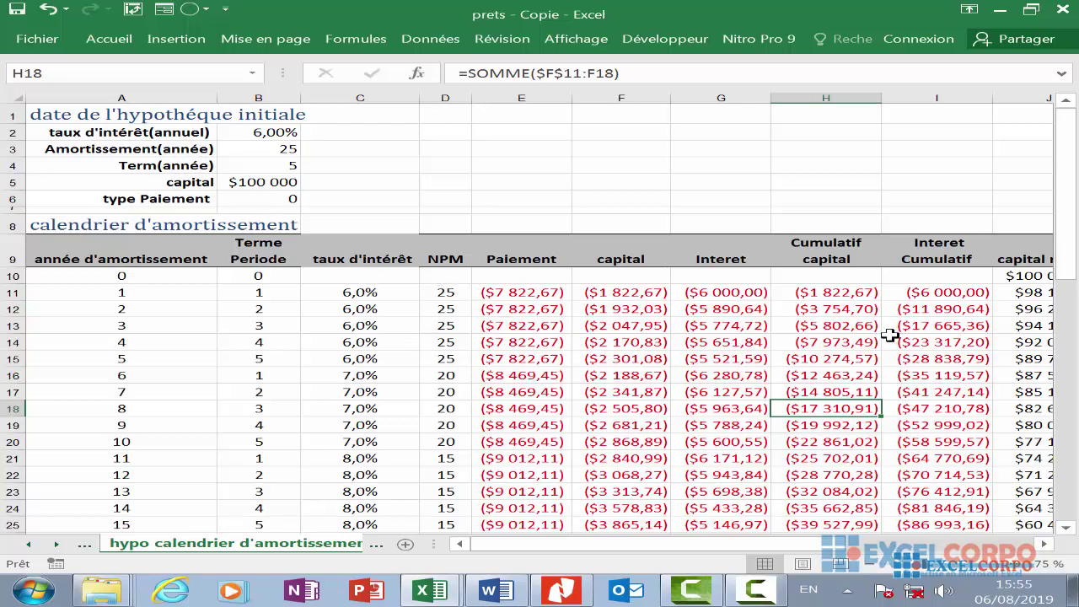
left_click(850, 354)
left_click(944, 352)
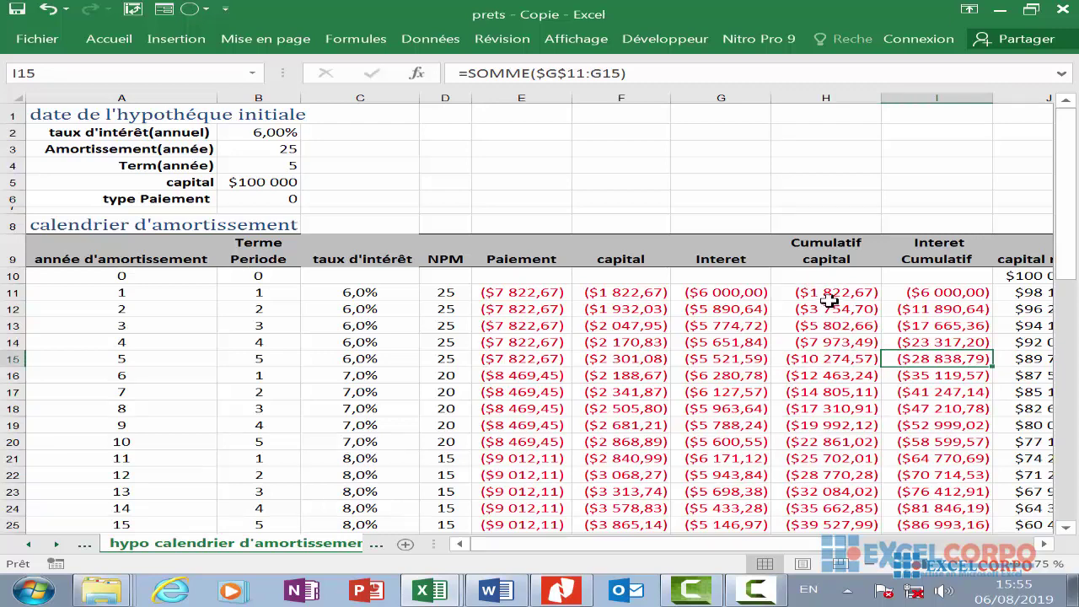
left_click(934, 323)
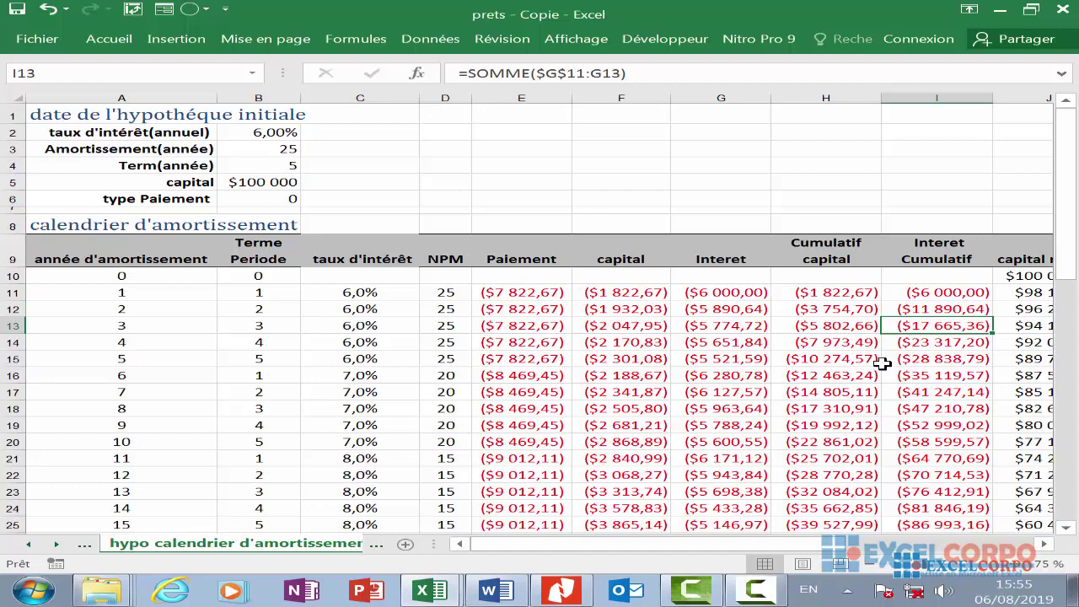
Examine how the SOMME range anchored at $F$11 extends across Cumulatif capital cells between H11 and H16
left_click(841, 371)
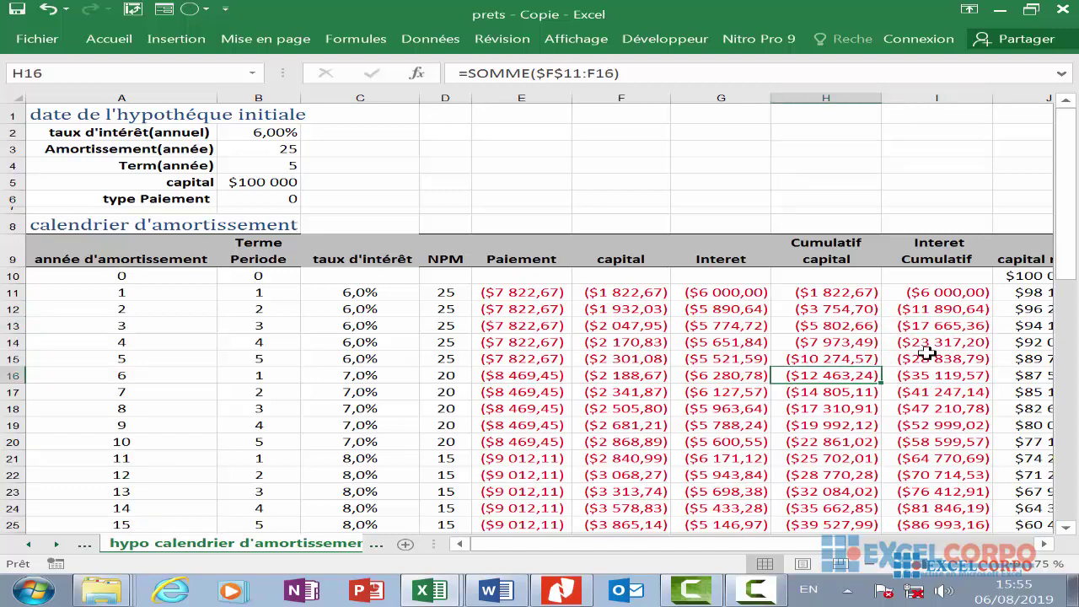
left_click(874, 360)
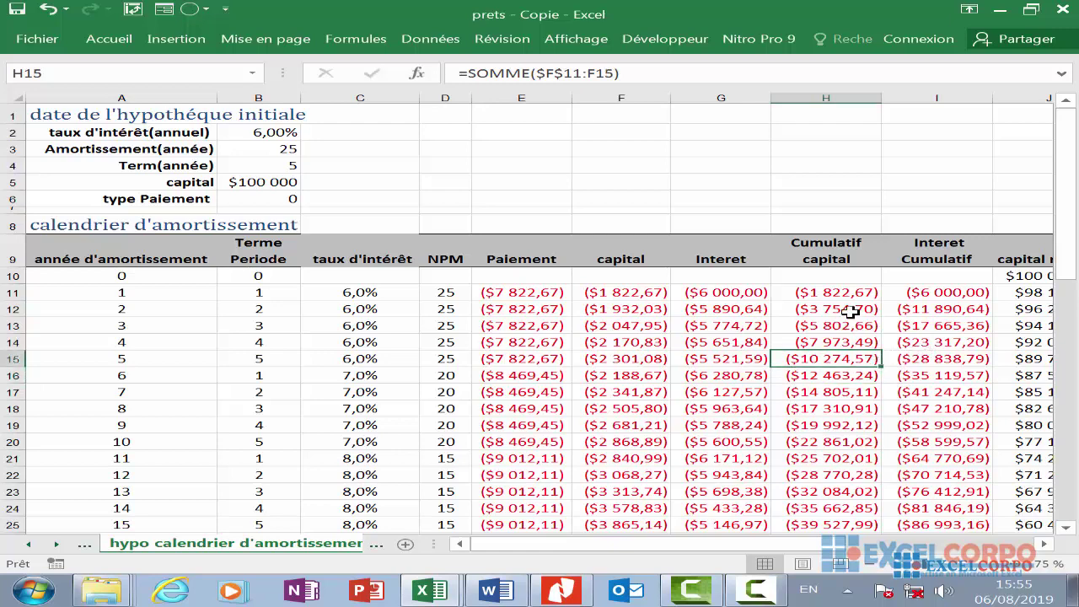
left_click(860, 295)
left_click(860, 307)
left_click(852, 324)
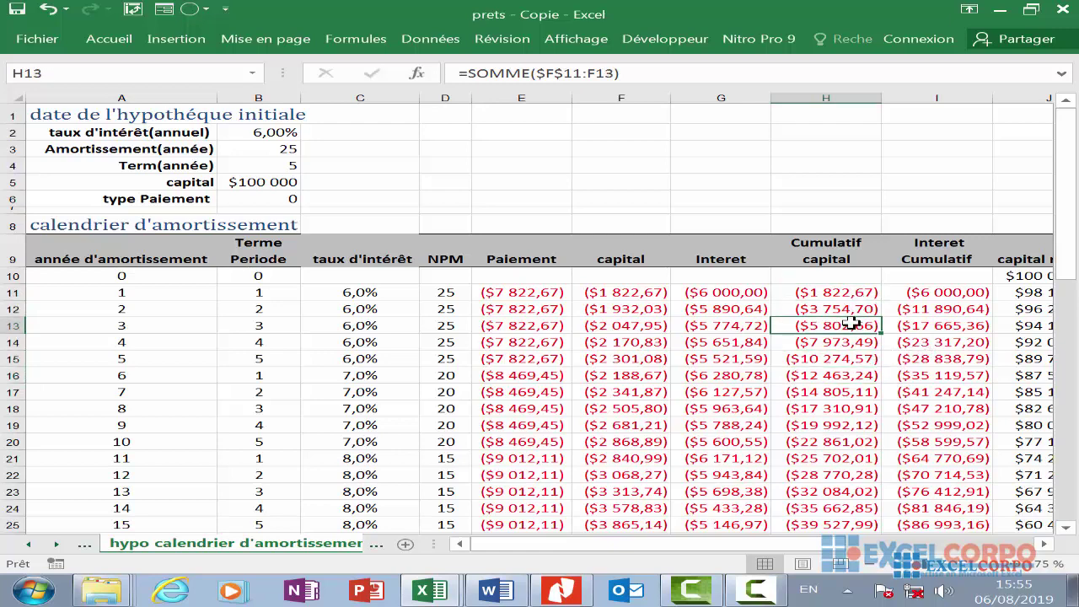
Compare the SOMME ranges anchored at $F$11 and $G$11 in the Cumulatif capital and Interet Cumulatif columns across rows 12 to 16
left_click(851, 309)
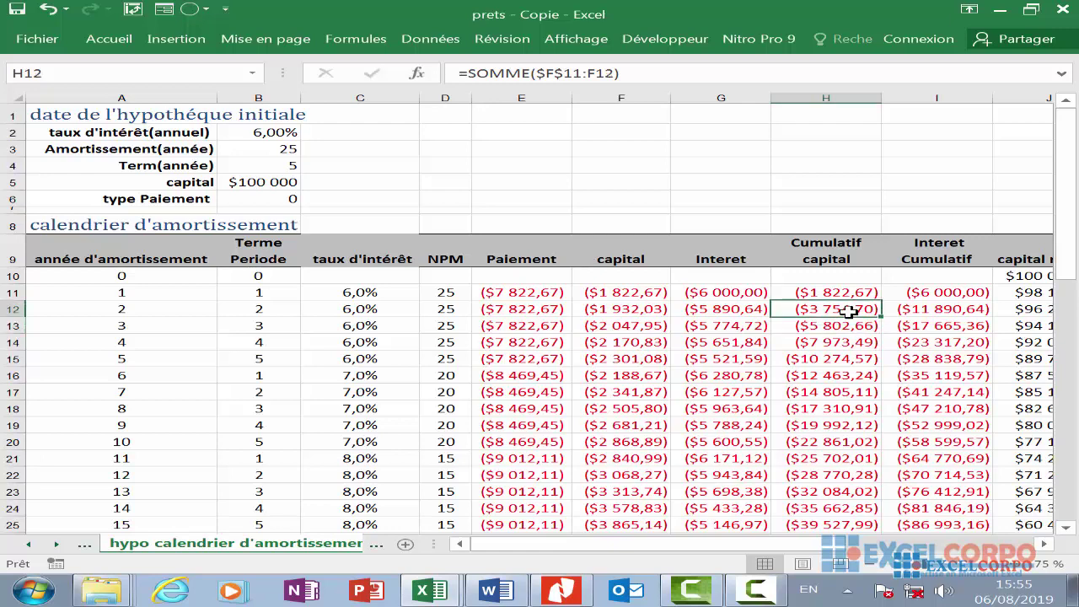
left_click(887, 335)
left_click(809, 345)
left_click(932, 328)
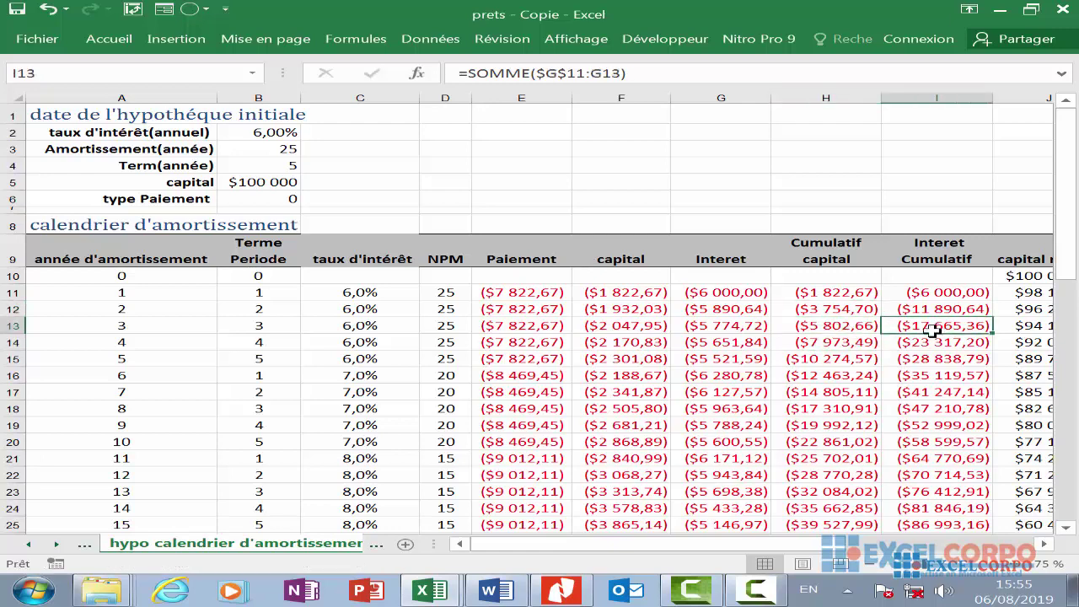
left_click(930, 362)
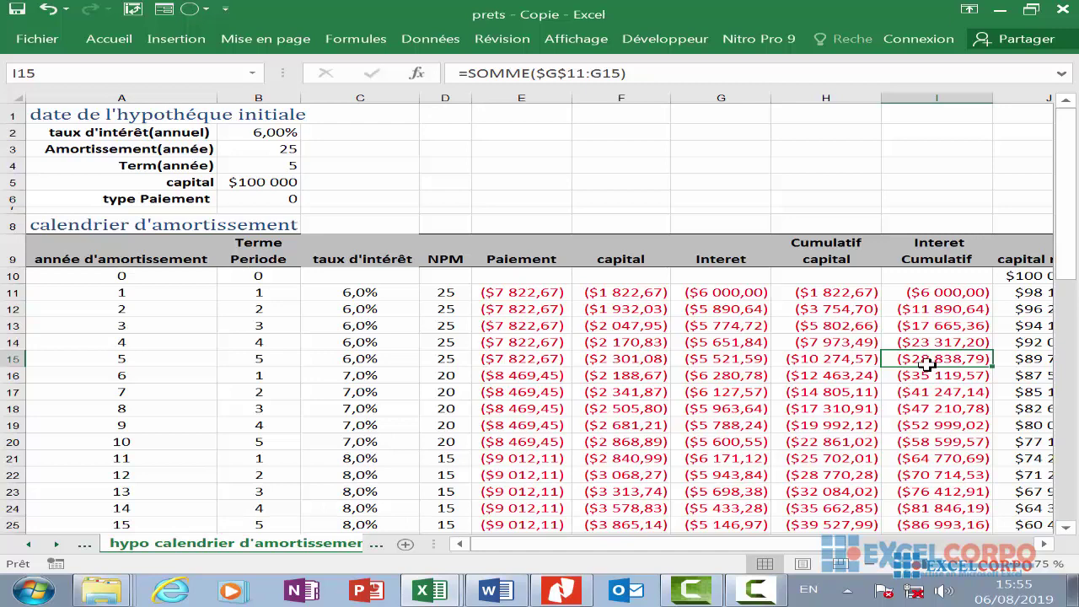
left_click(841, 362)
left_click(955, 350)
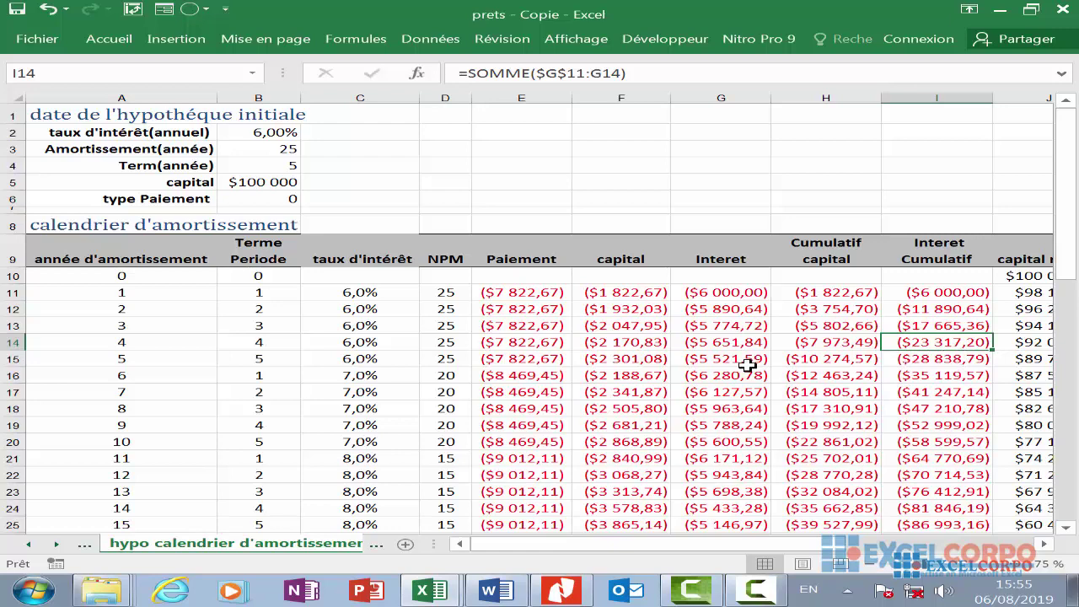
left_click(818, 364)
left_click(941, 361)
left_click(888, 380)
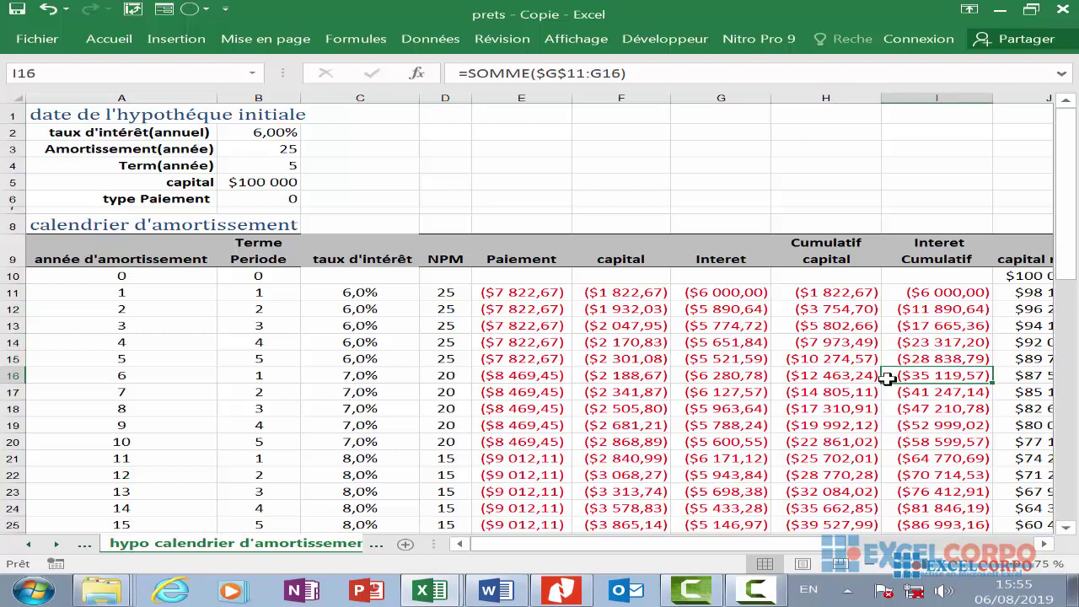
Examine the capital restant column and trace the J17 and F18 references in the formula of J18
left_click_drag(730, 546, 822, 546)
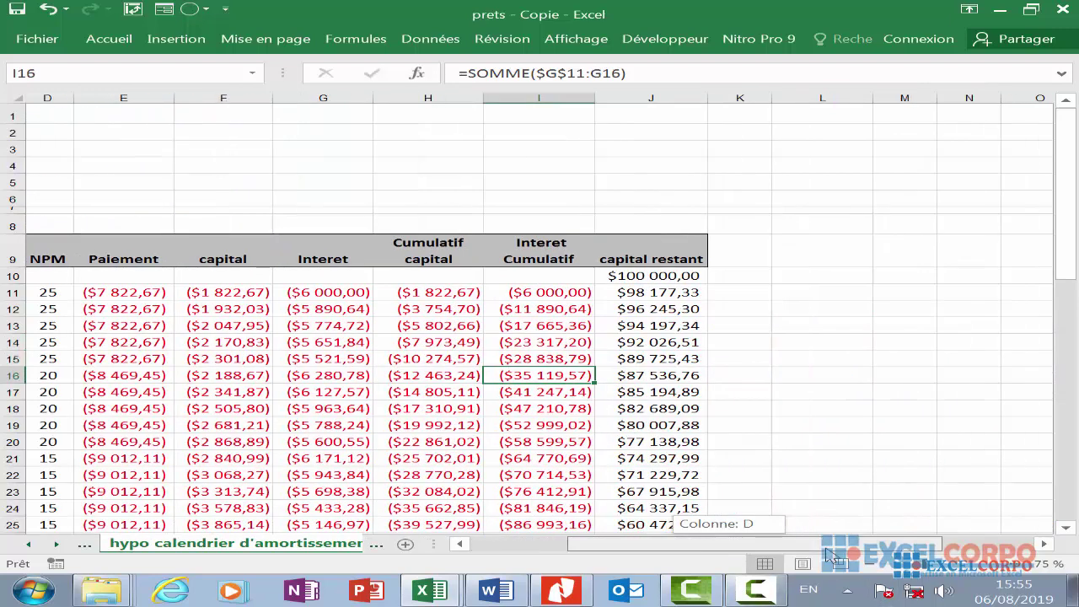
left_click(651, 287)
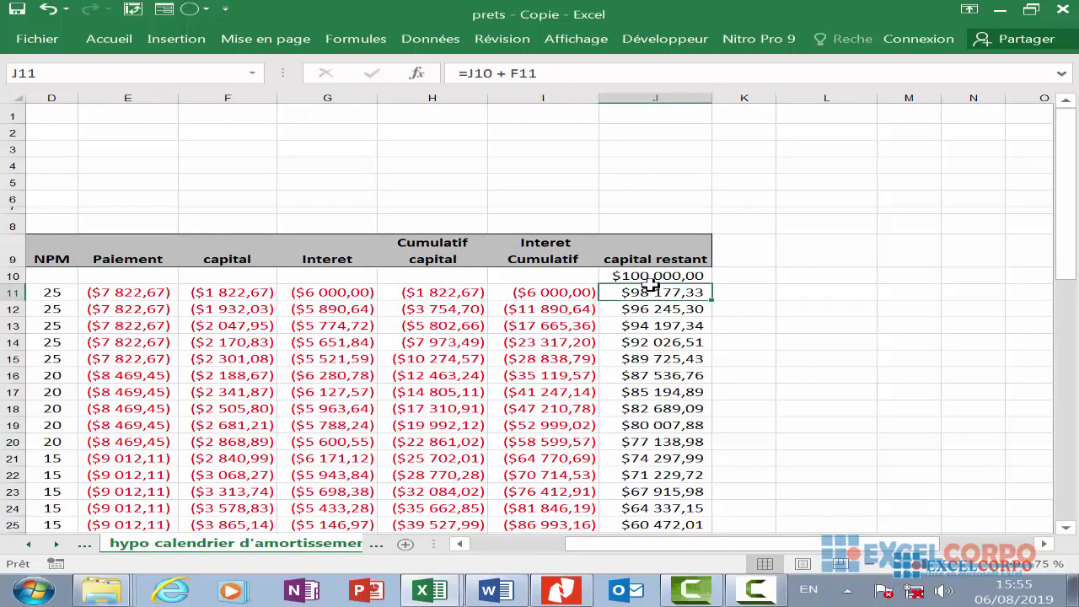
left_click(667, 98)
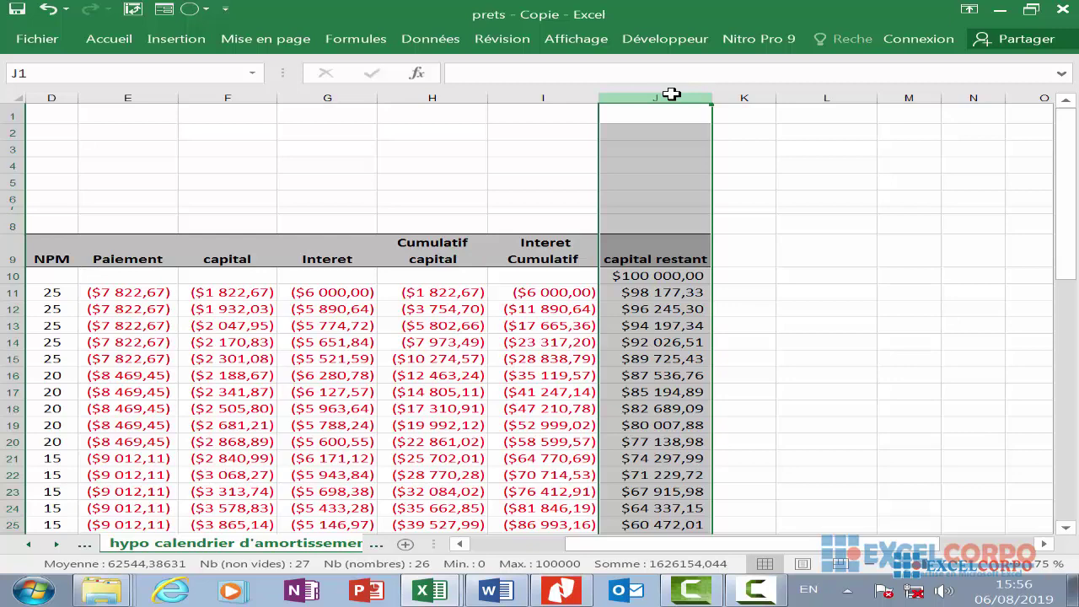
left_click(666, 404)
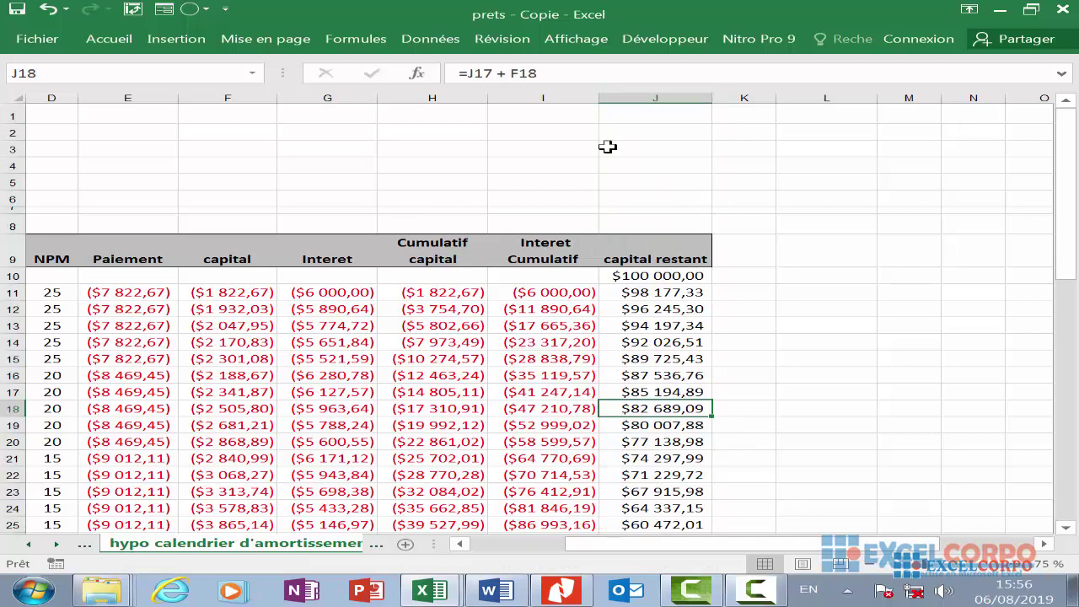
left_click(486, 73)
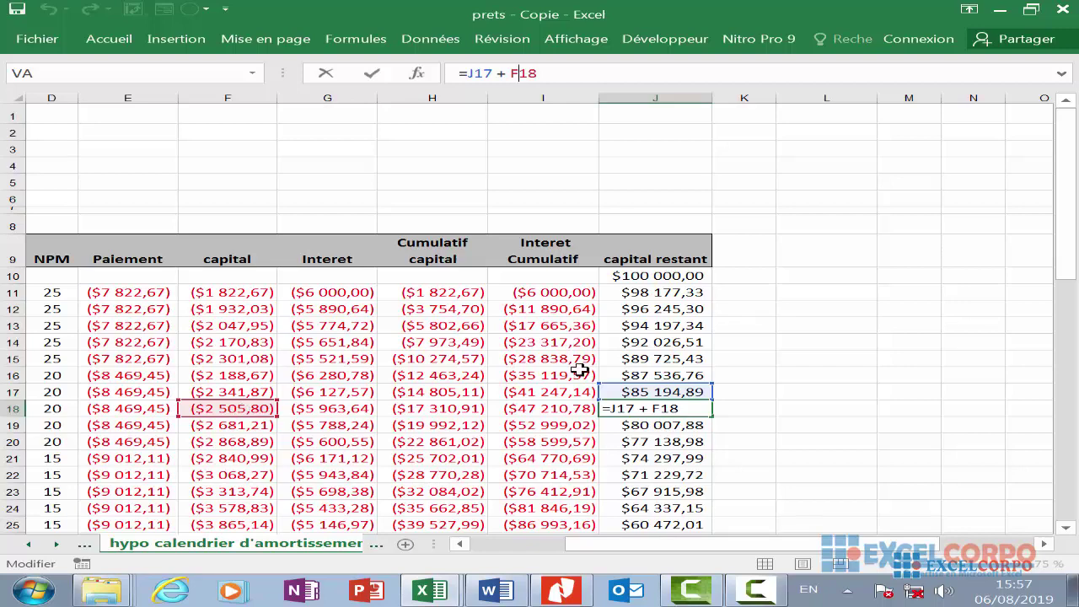
key("Return")
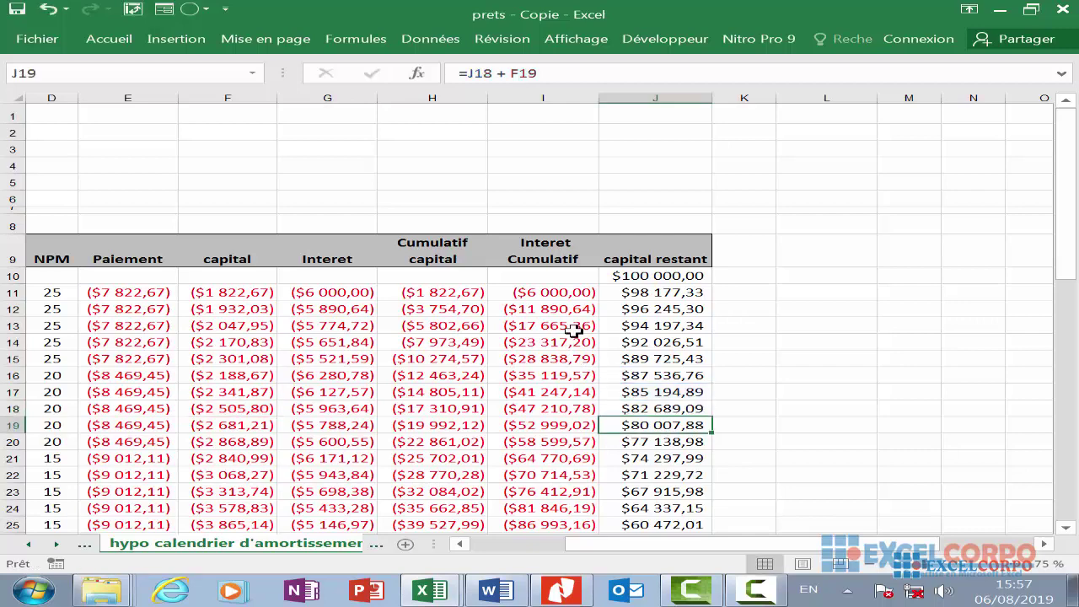
Compare the initial balance in J10 with the capital restant formulas in J11 and J12
left_click(645, 292)
left_click(665, 274)
left_click(659, 308)
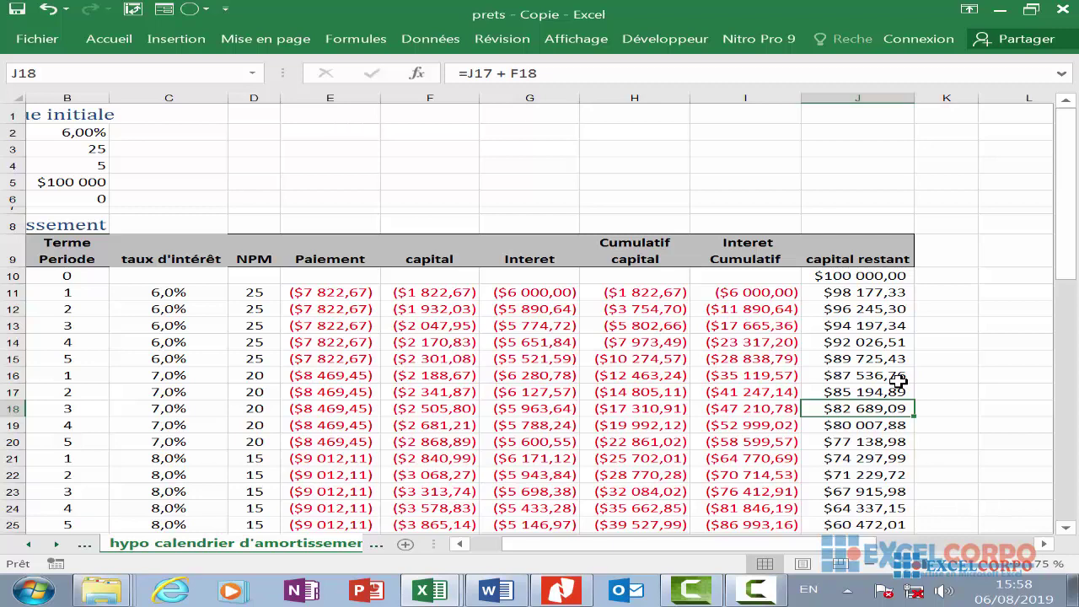
Highlight row 15, the last year of the first term, and review the amortization schedule across all columns and down its rows
left_click(8, 359)
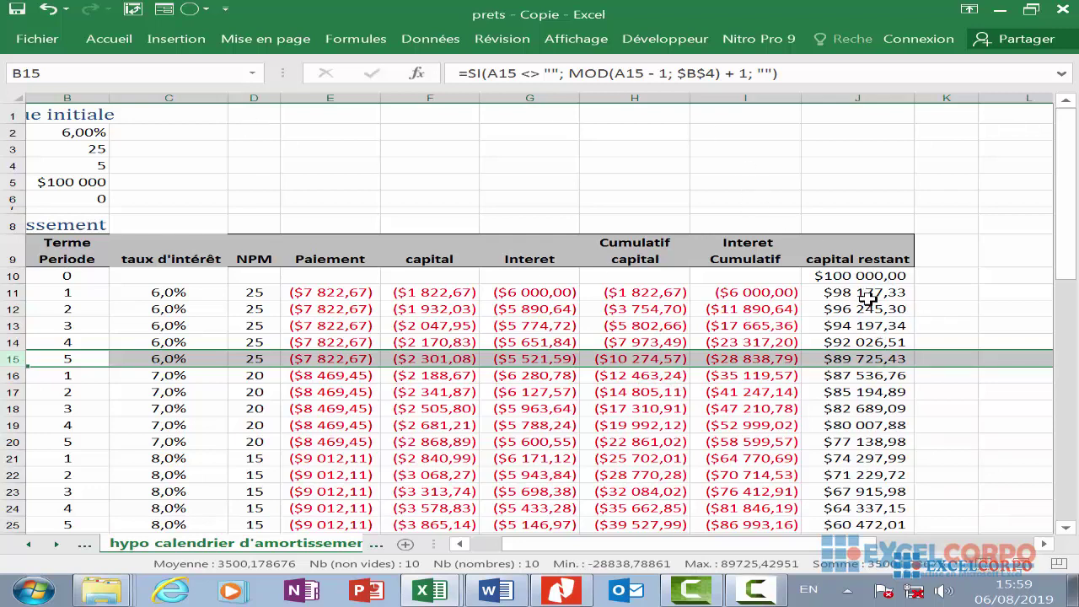
scroll(861, 300, "down", 2)
scroll(870, 301, "down", 1)
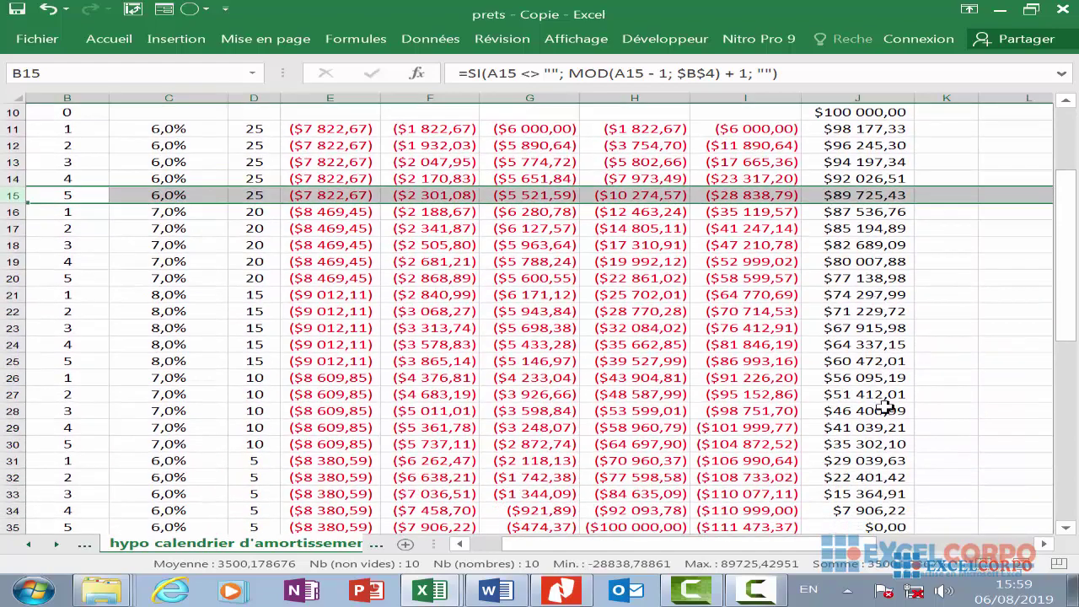
scroll(862, 474, "up", 3)
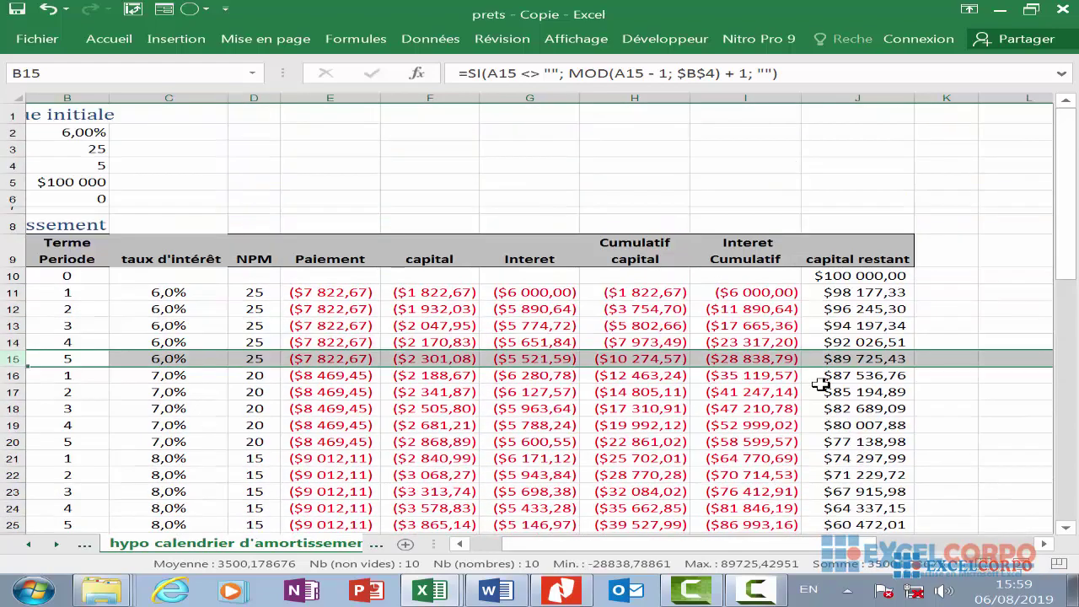
scroll(824, 362, "down", 1)
scroll(853, 236, "down", 1)
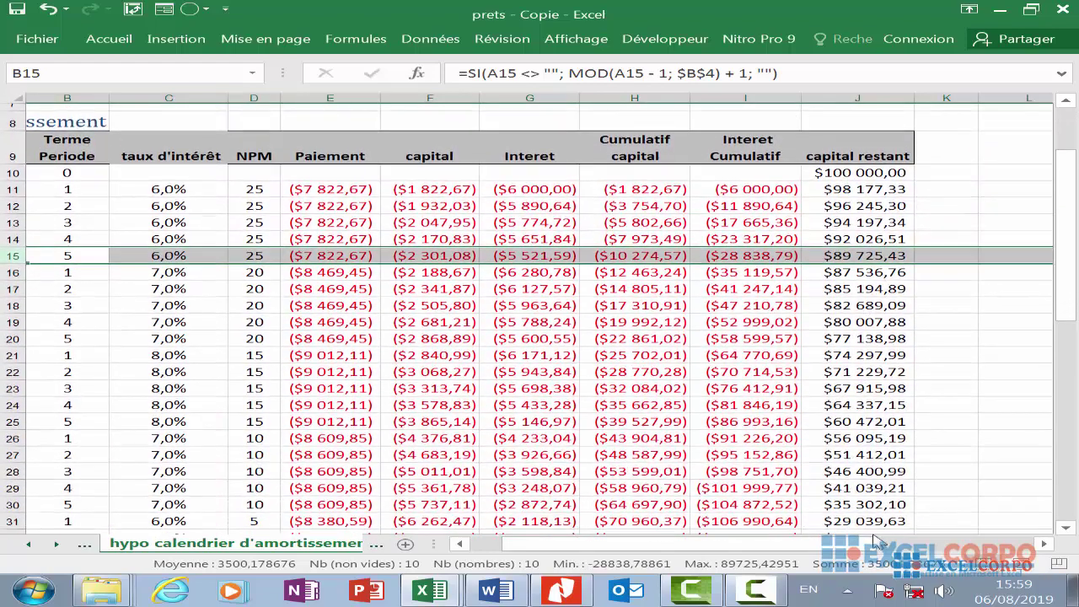
left_click_drag(835, 543, 752, 554)
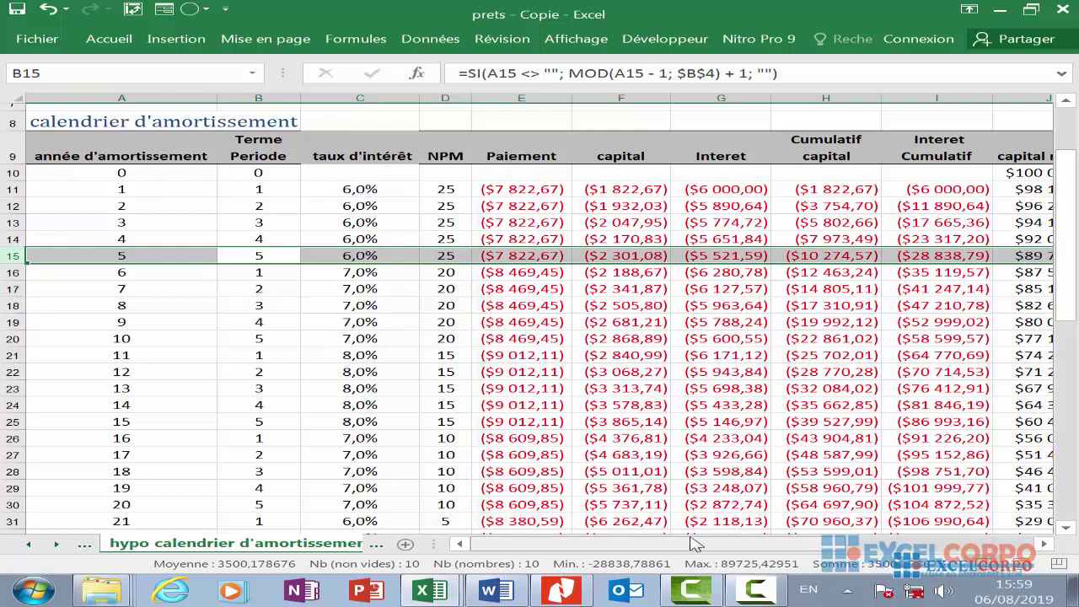
left_click_drag(801, 544, 935, 544)
scroll(569, 252, "down", 2)
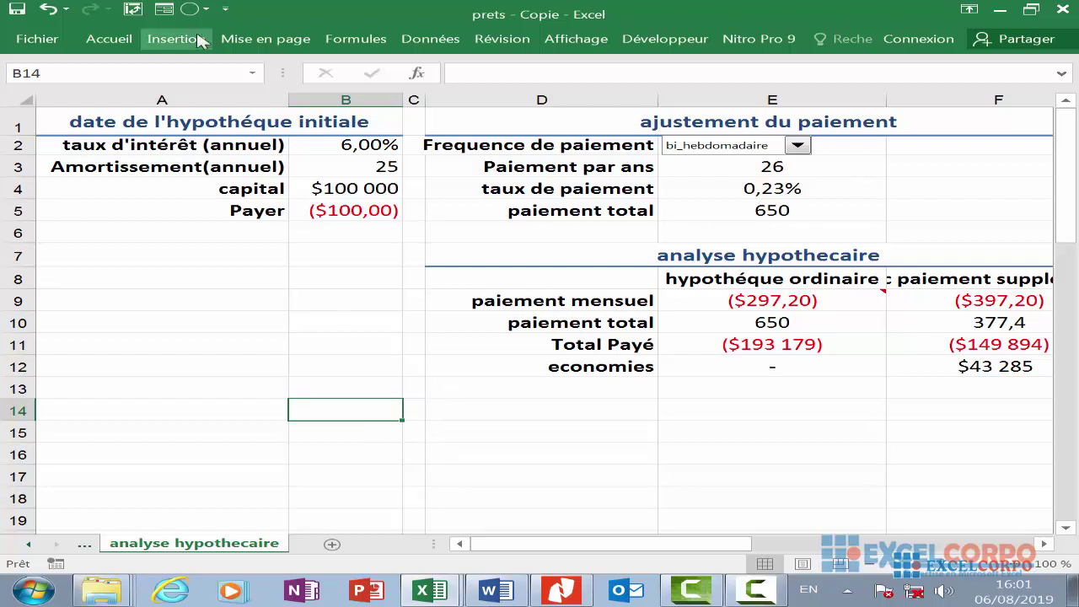
Review the initial mortgage assumptions in B2 to B5 of the analyse hypothecaire sheet: interest rate, amortization, capital and extra payment
left_click(224, 123)
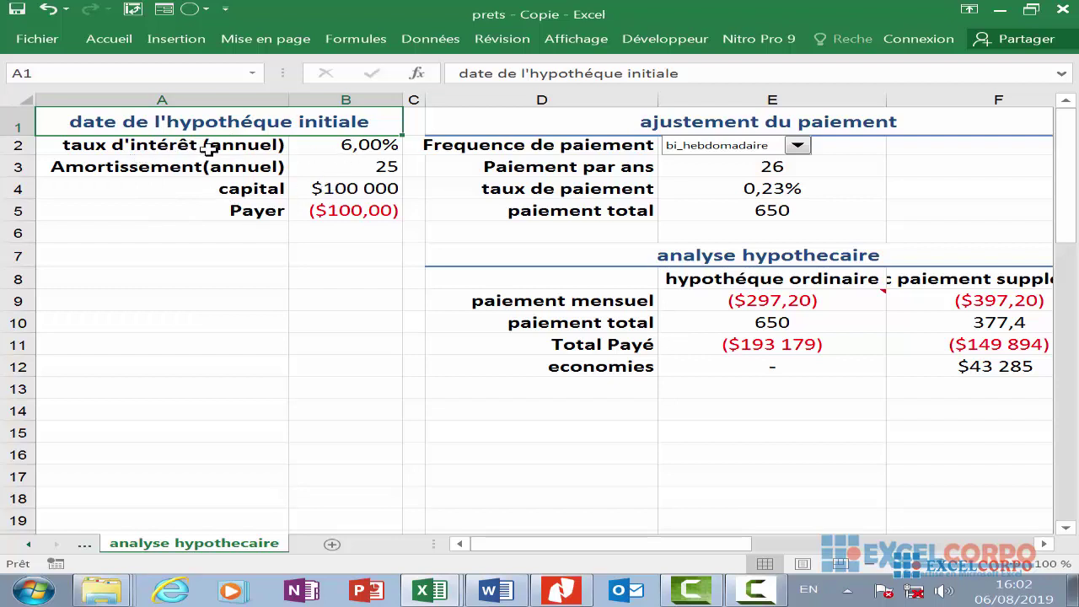
left_click(336, 145)
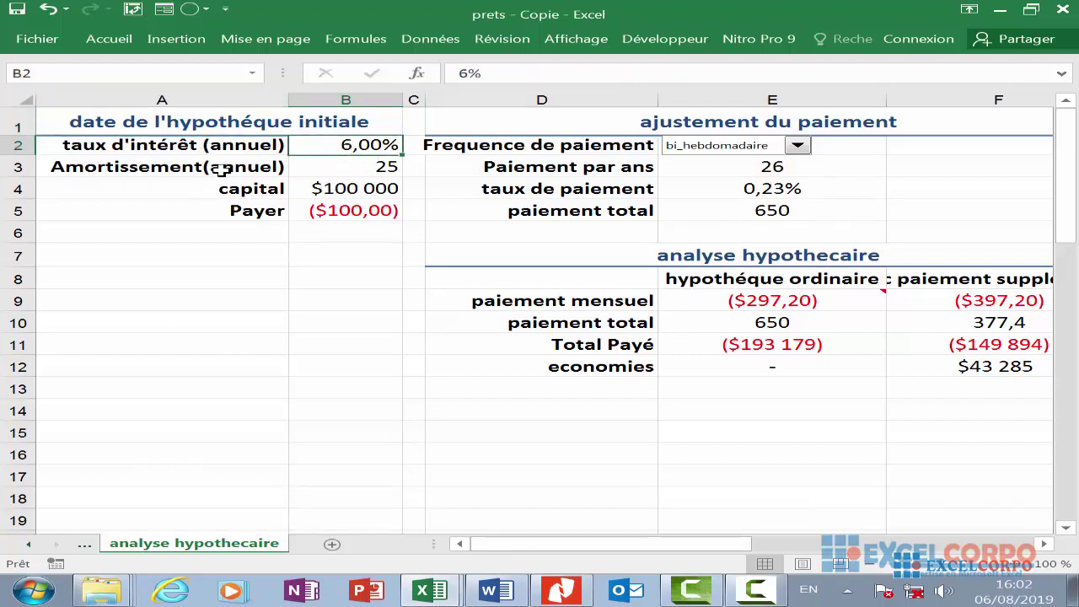
left_click(333, 169)
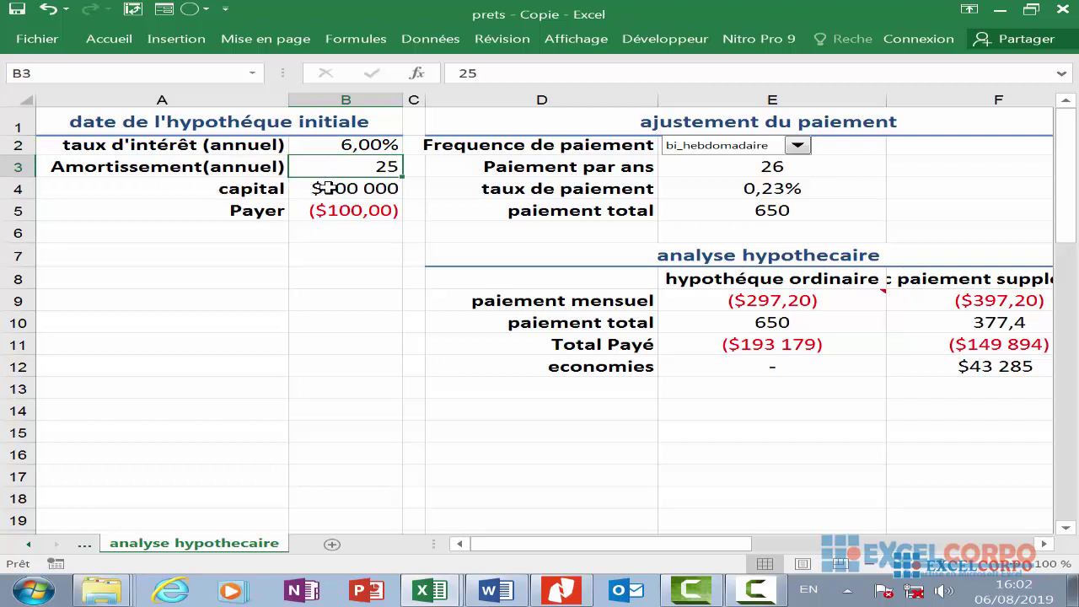
left_click(337, 187)
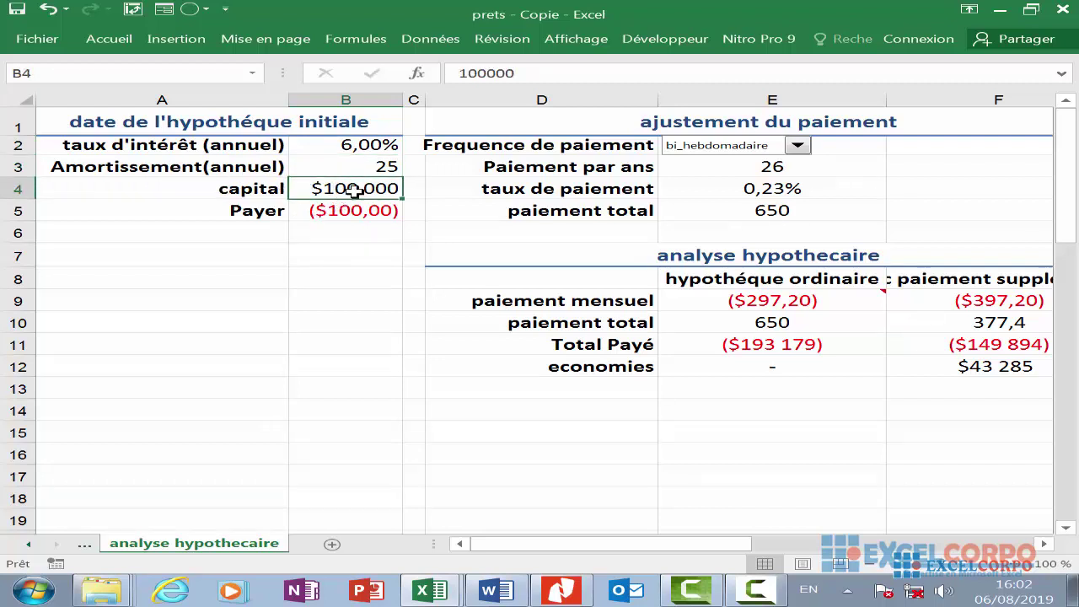
left_click(315, 210)
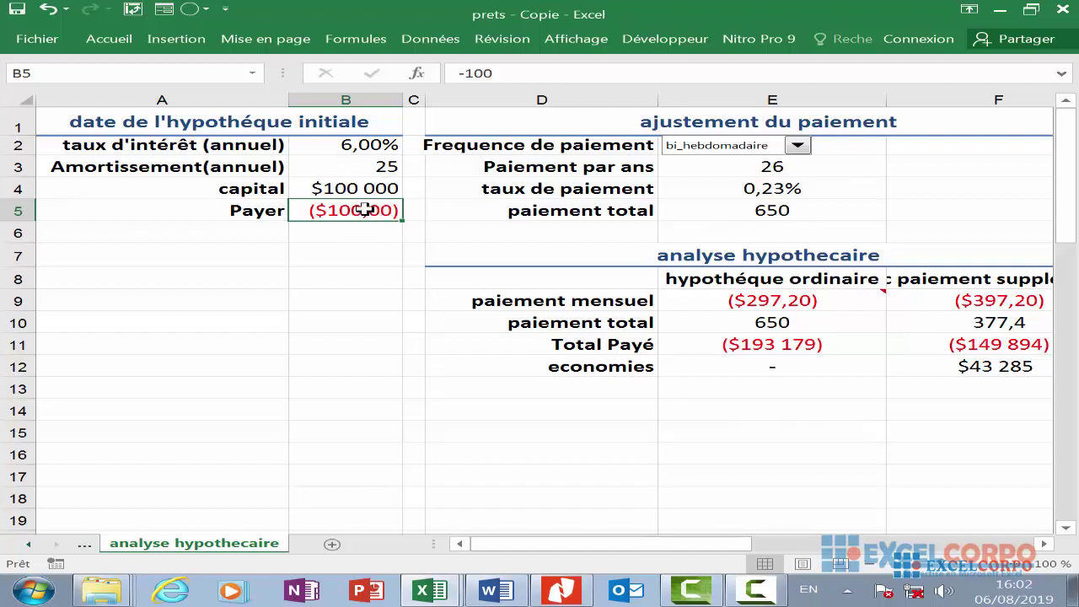
Replace the Payer label in A5 with "paiement a ajouter"
left_click(257, 208)
type("pa")
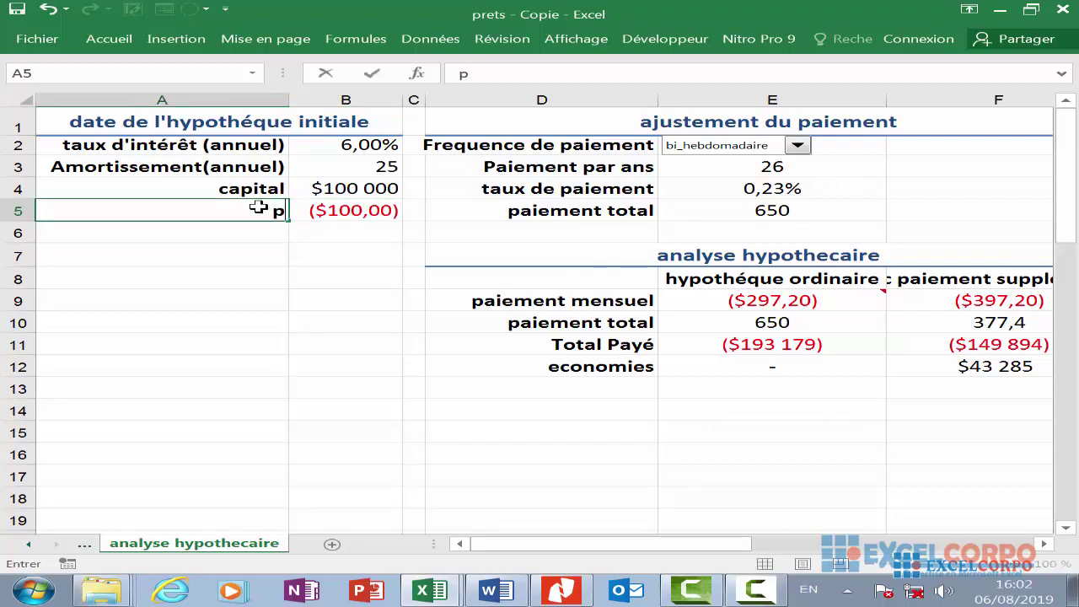
type("iement a ajouter")
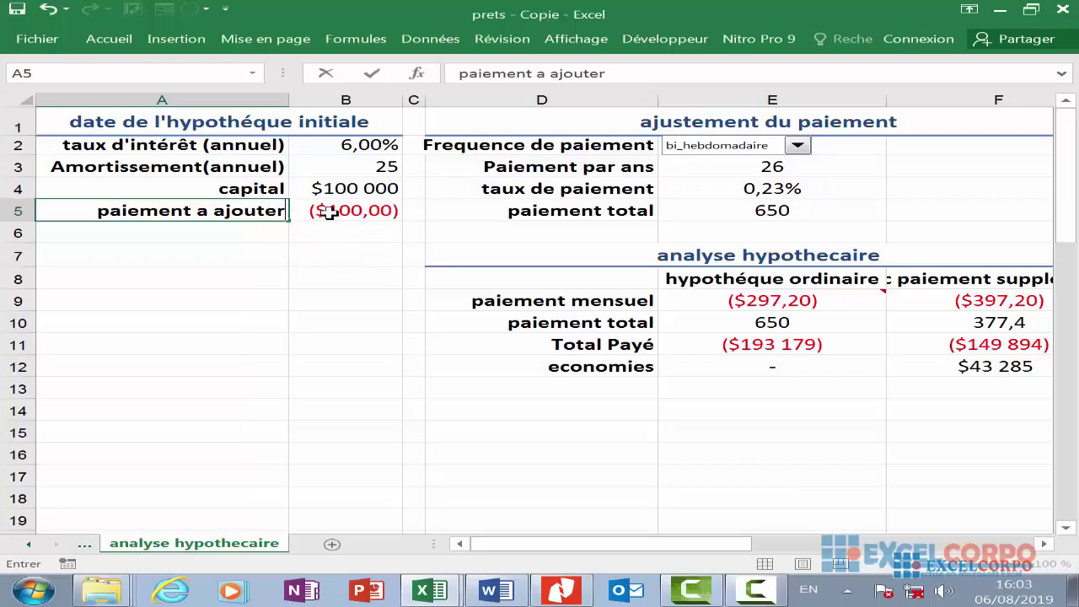
left_click(328, 212)
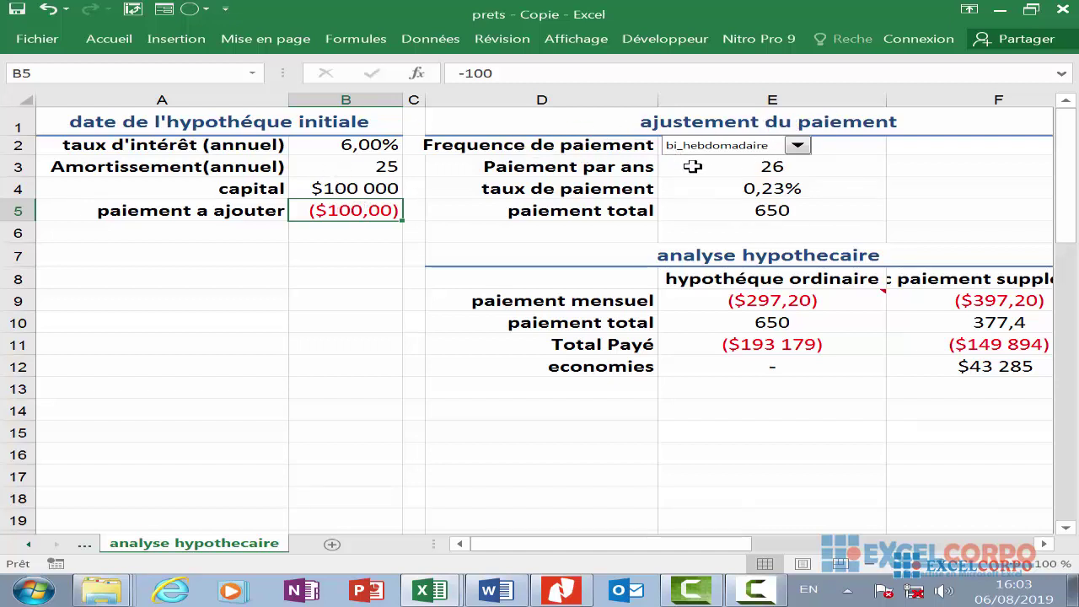
Review the choices offered for Frequence de paiement, leaving bi_hebdomadaire selected
left_click(584, 144)
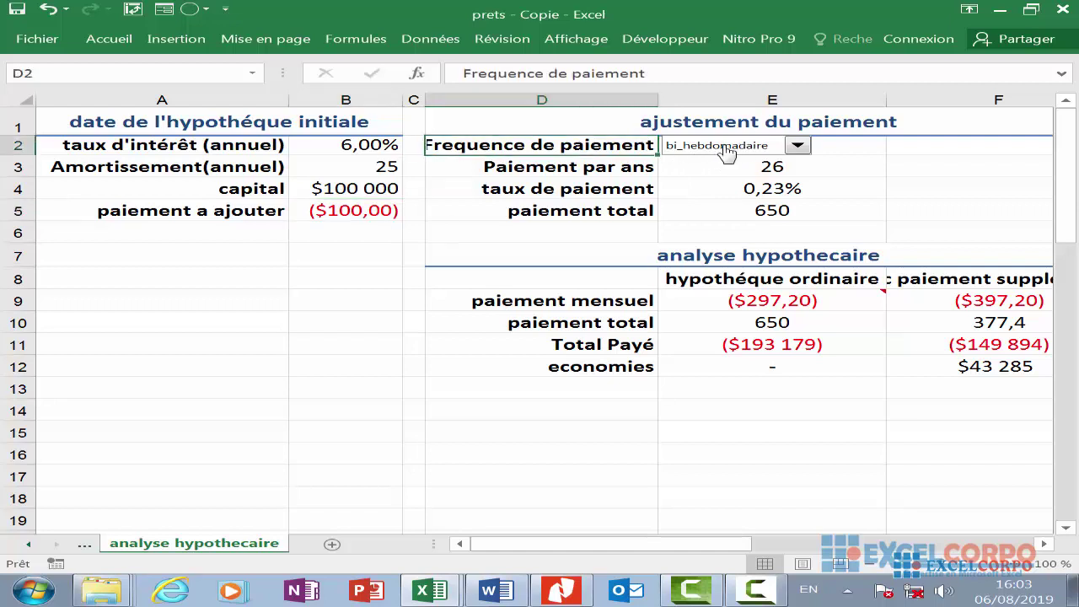
left_click(797, 147)
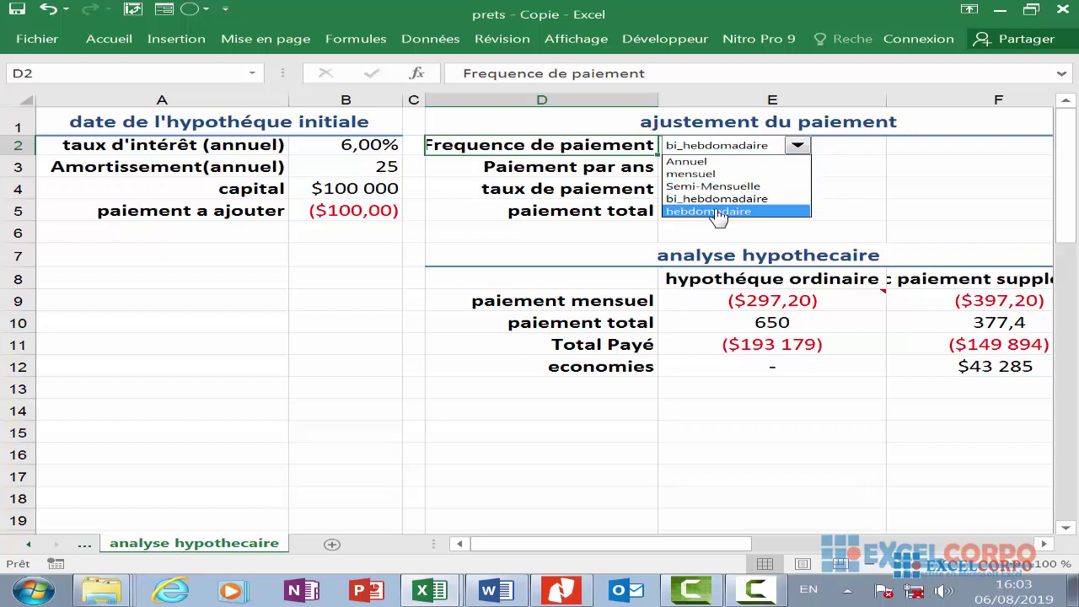
left_click(674, 548)
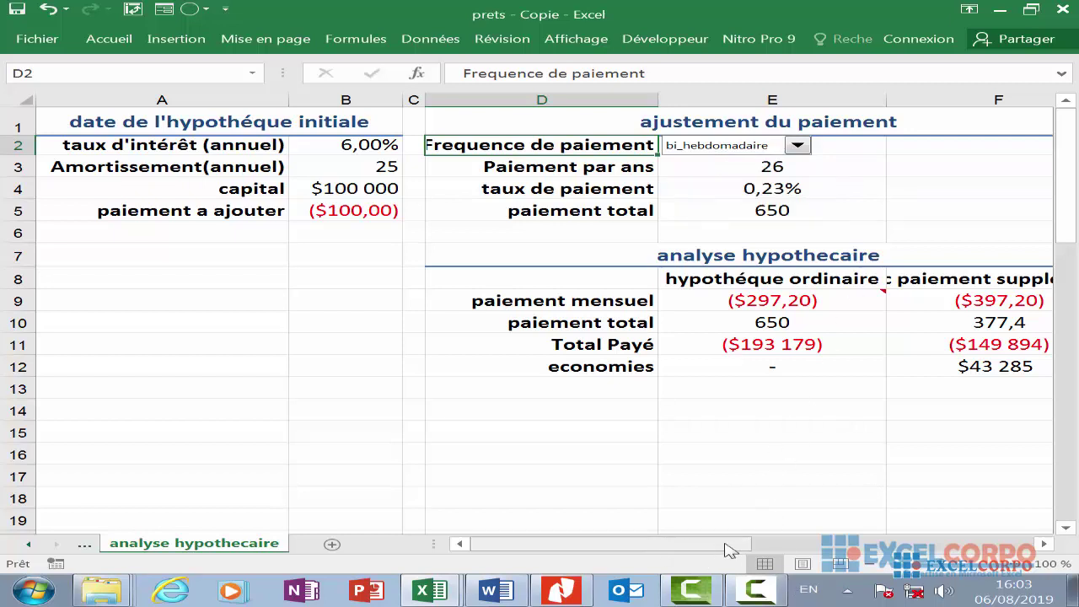
Inspect the source list of payment frequencies in G2 to G6
left_click_drag(685, 547, 769, 546)
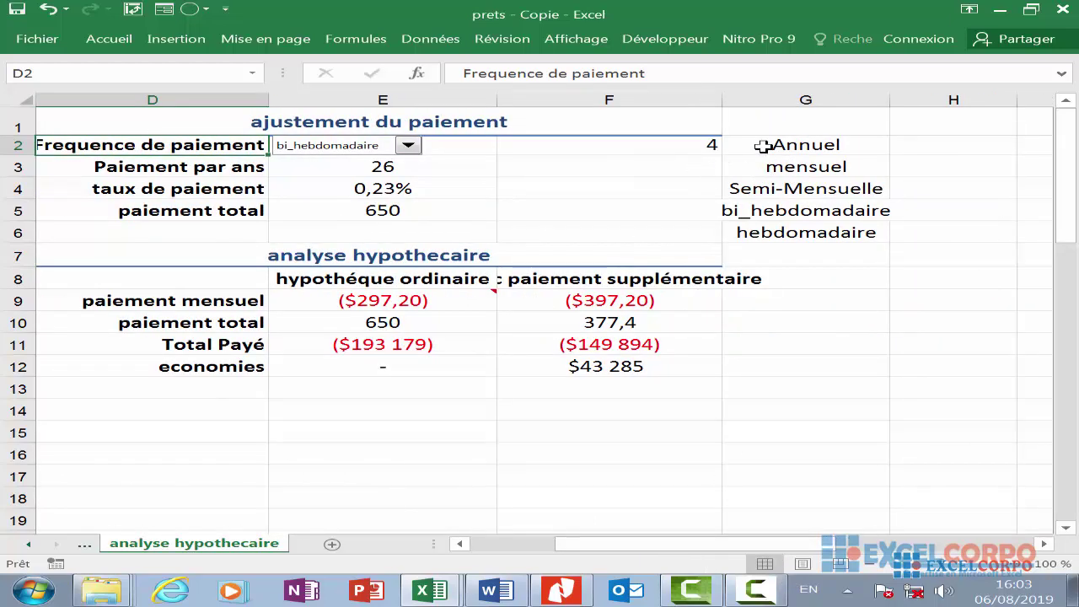
left_click(807, 146)
left_click_drag(808, 146, 818, 197)
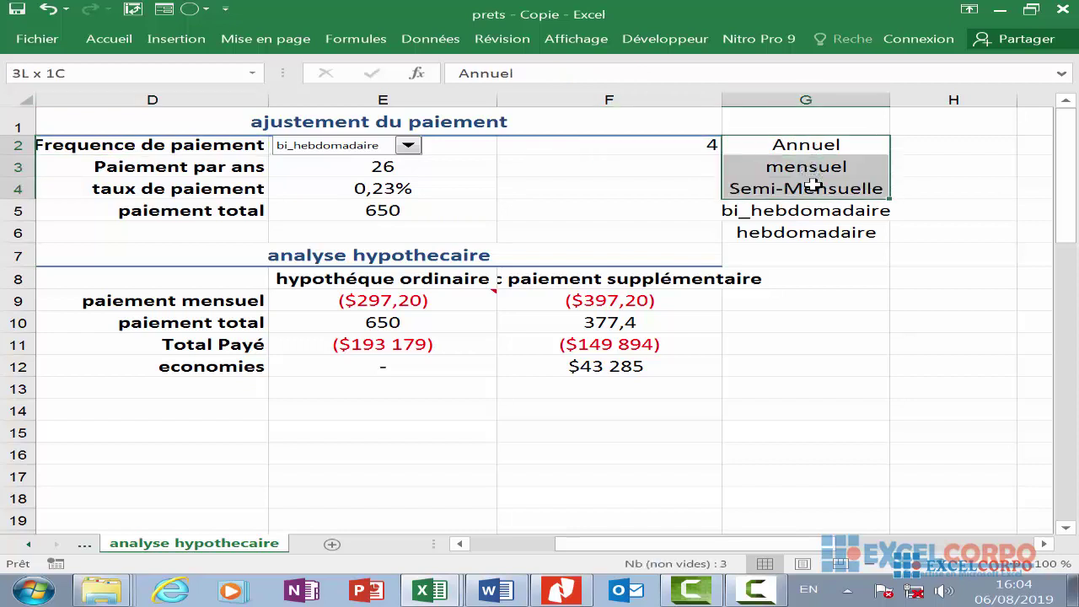
left_click(817, 143)
left_click(814, 235)
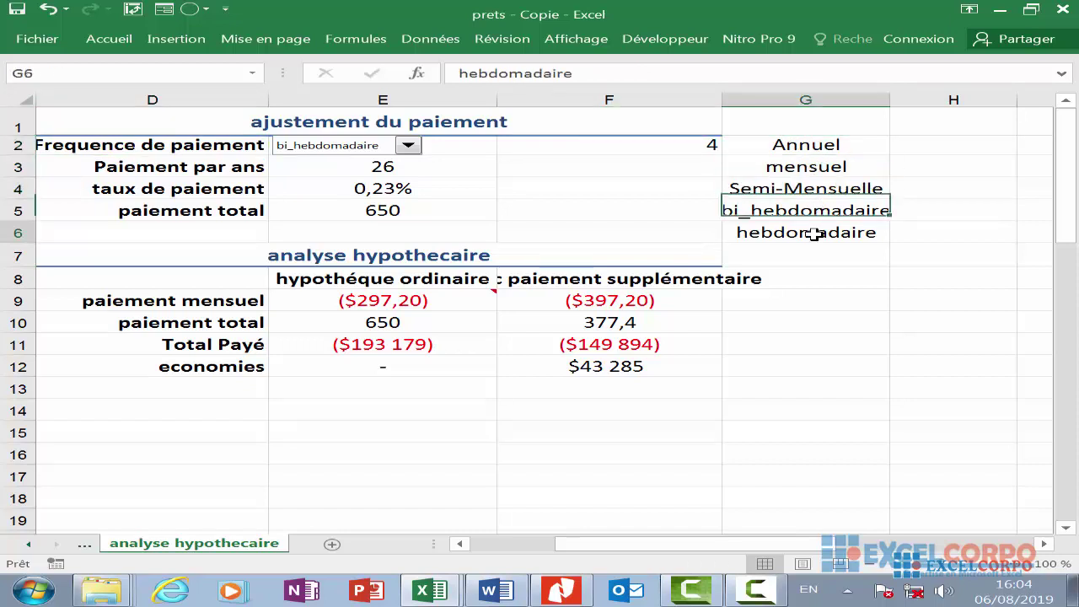
Inspect the Paiement par ans formula in E3 and the cell it uses to choose the number of payments
left_click(330, 166)
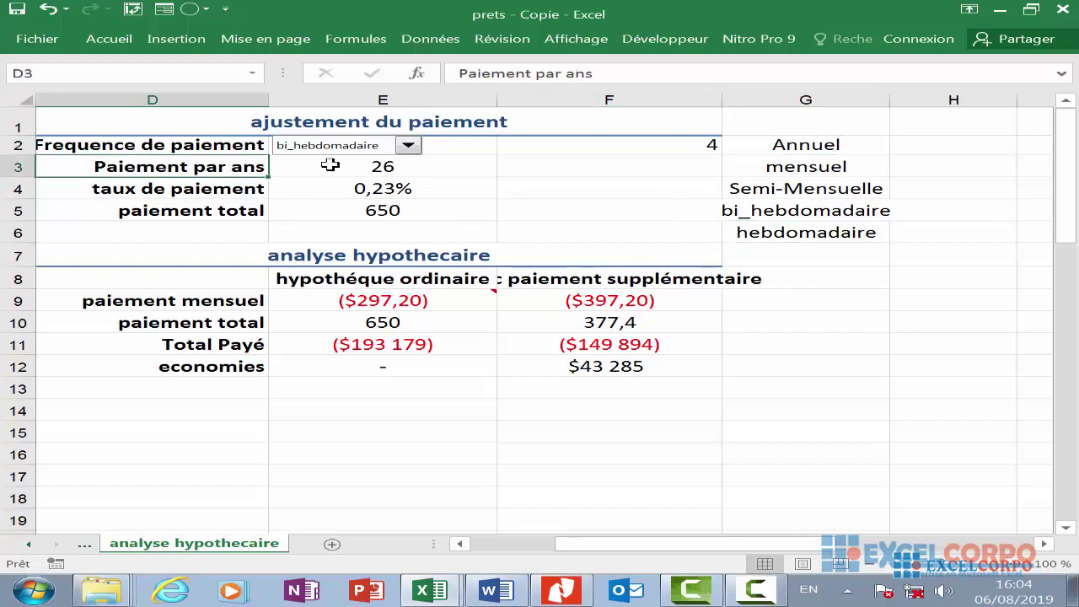
left_click(360, 167)
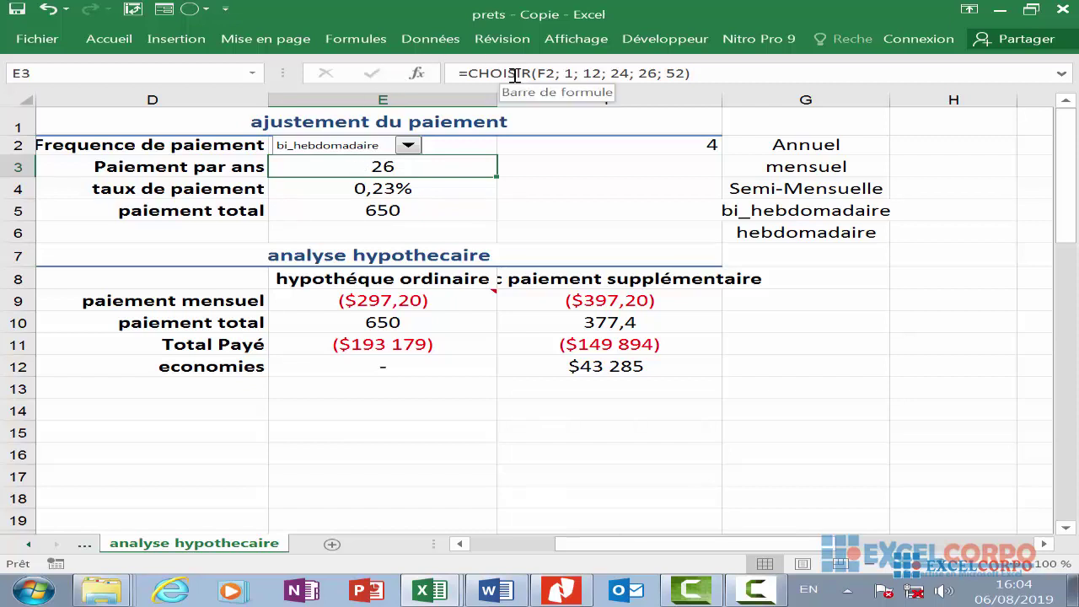
left_click(571, 76)
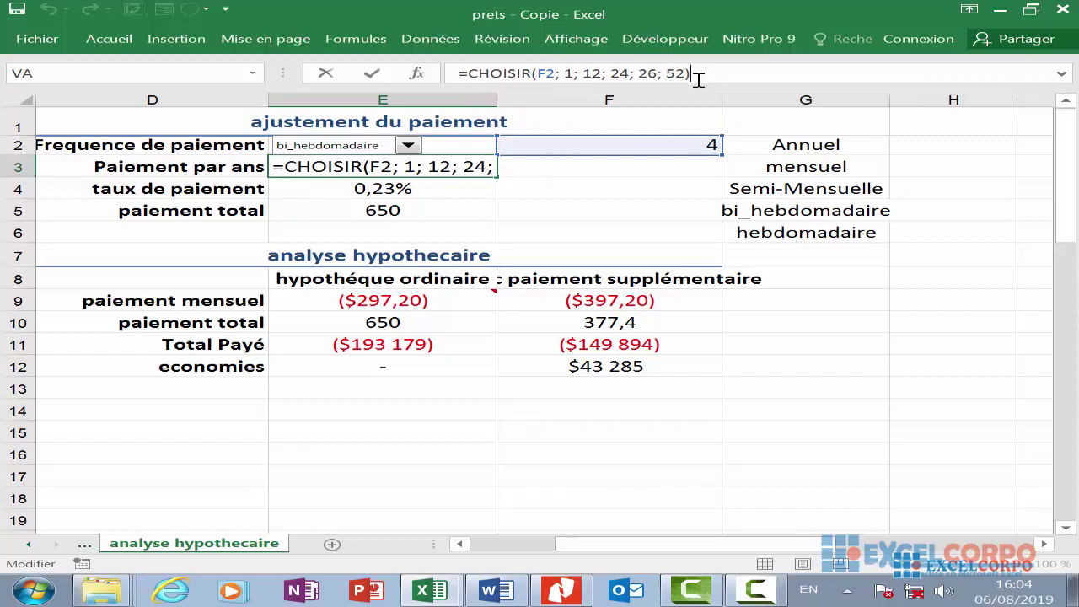
key("Return")
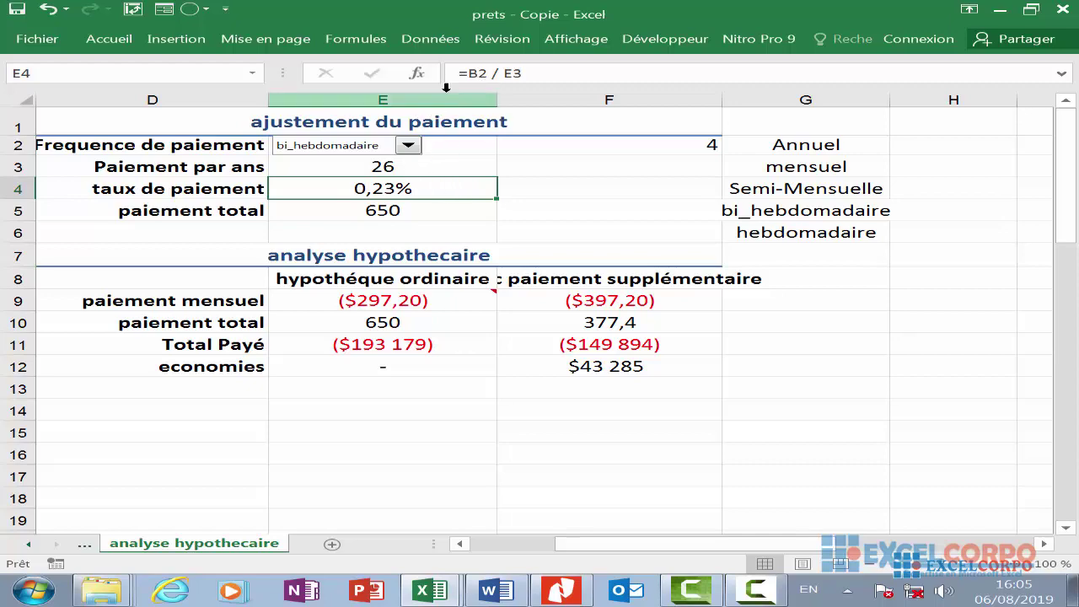
Inspect the taux de paiement formula in E4 and trace its references to the interest rate and payments per year
left_click(473, 73)
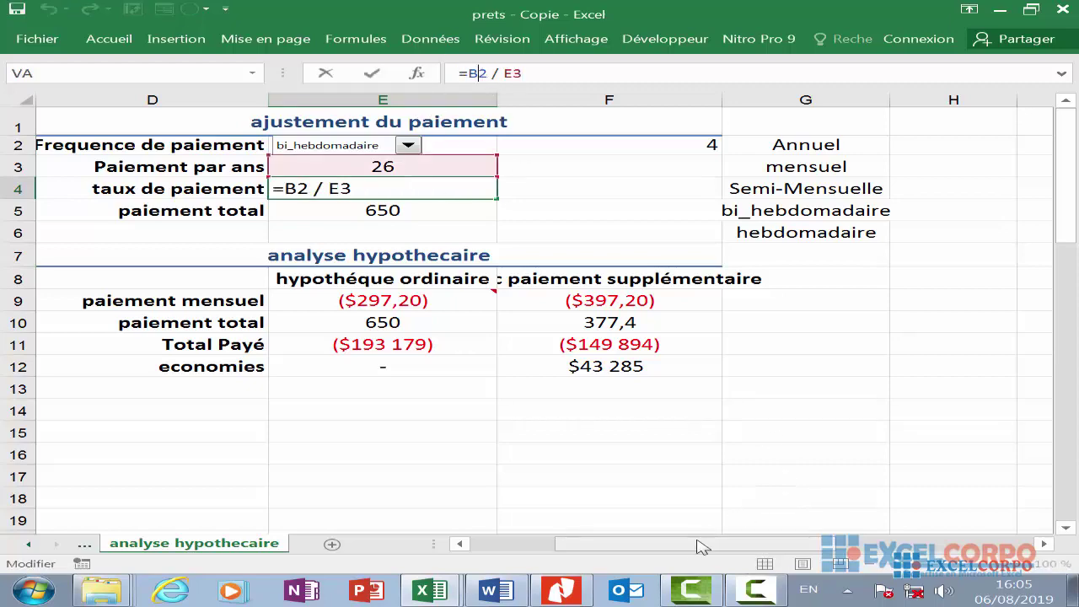
left_click_drag(699, 549, 590, 549)
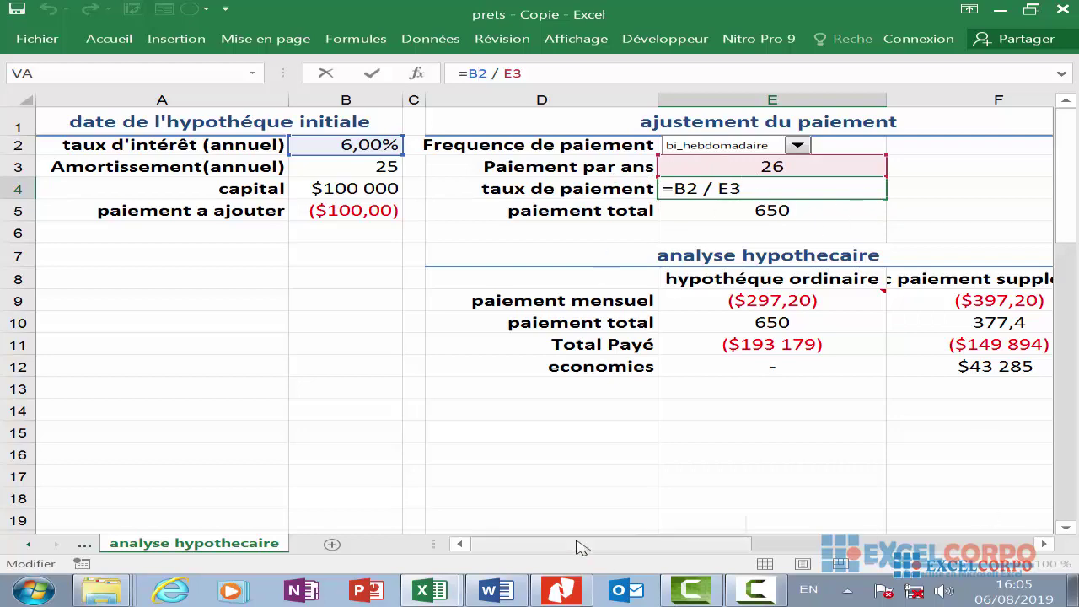
left_click_drag(583, 546, 666, 546)
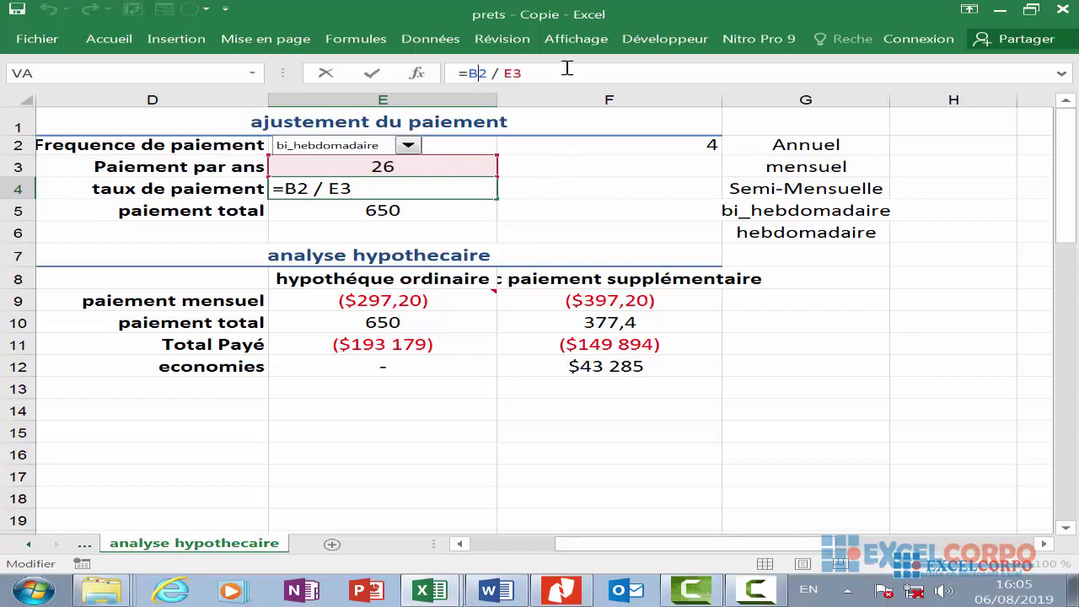
key("Return")
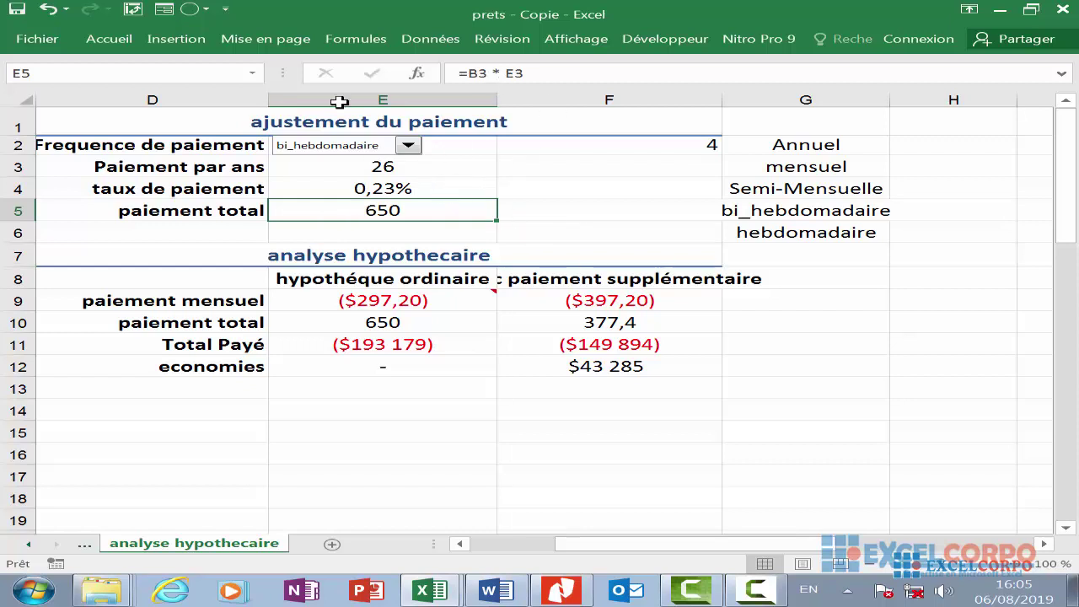
Set the worksheet's zoom level to 75 %
left_click(552, 39)
left_click(293, 96)
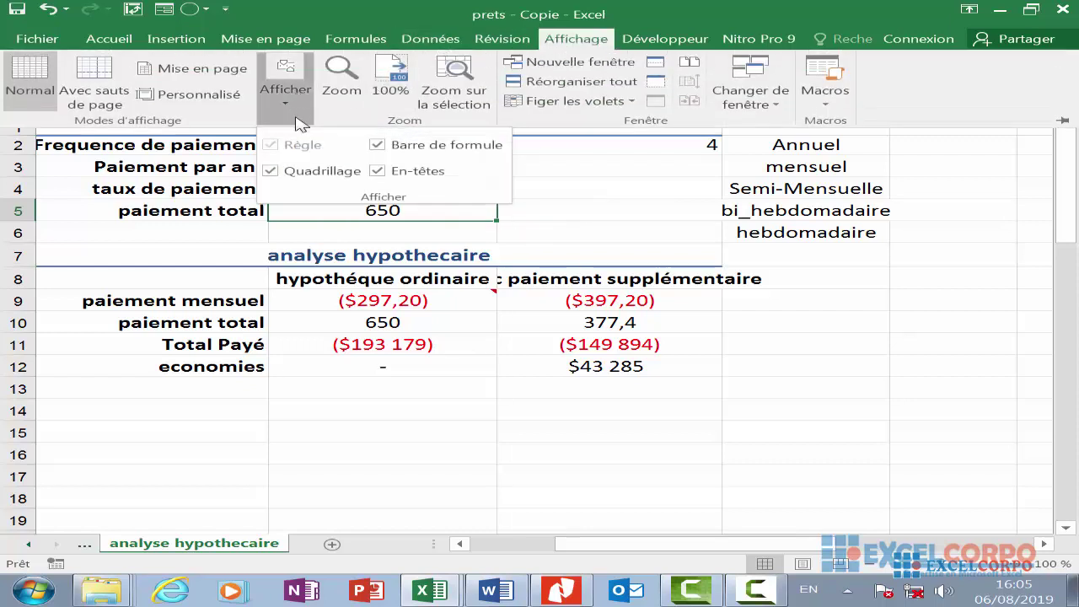
left_click(349, 97)
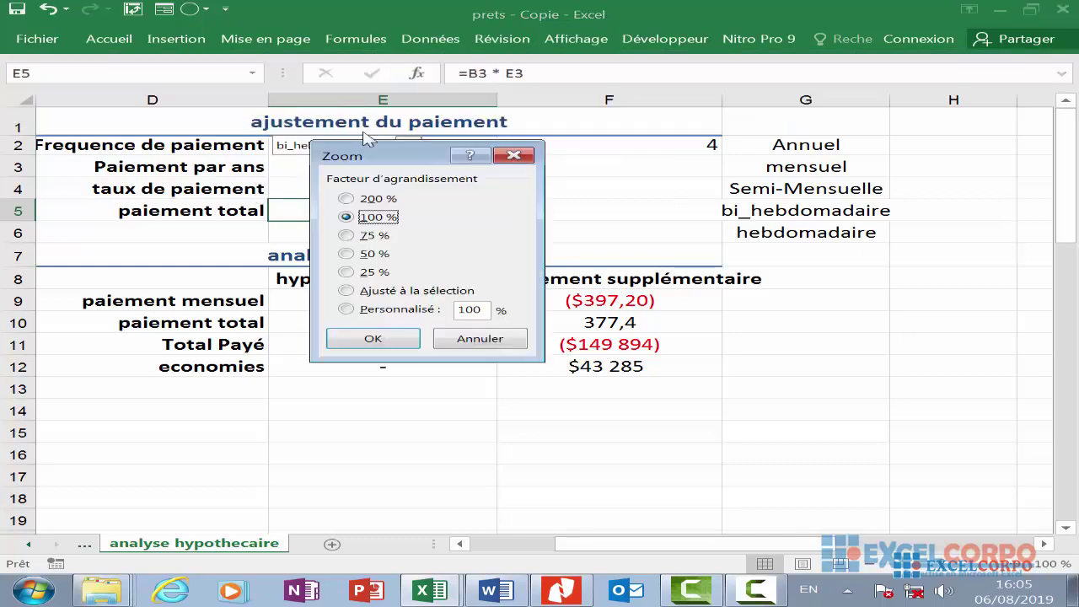
left_click(375, 236)
left_click(372, 337)
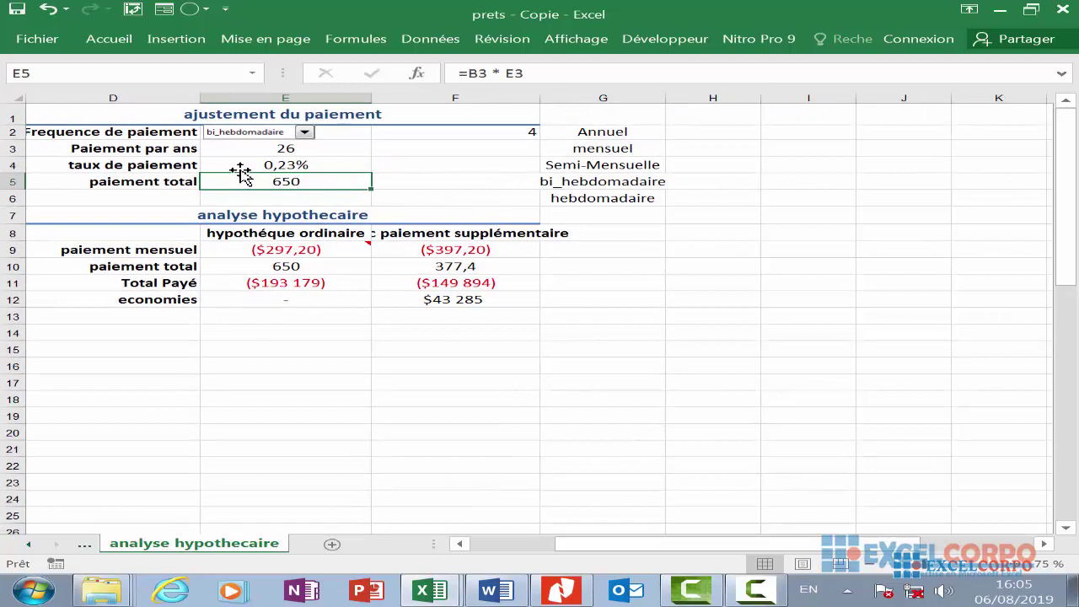
Inspect the paiement total formula in E5 and the amortization and payments-per-year cells it references
left_click_drag(649, 551, 553, 544)
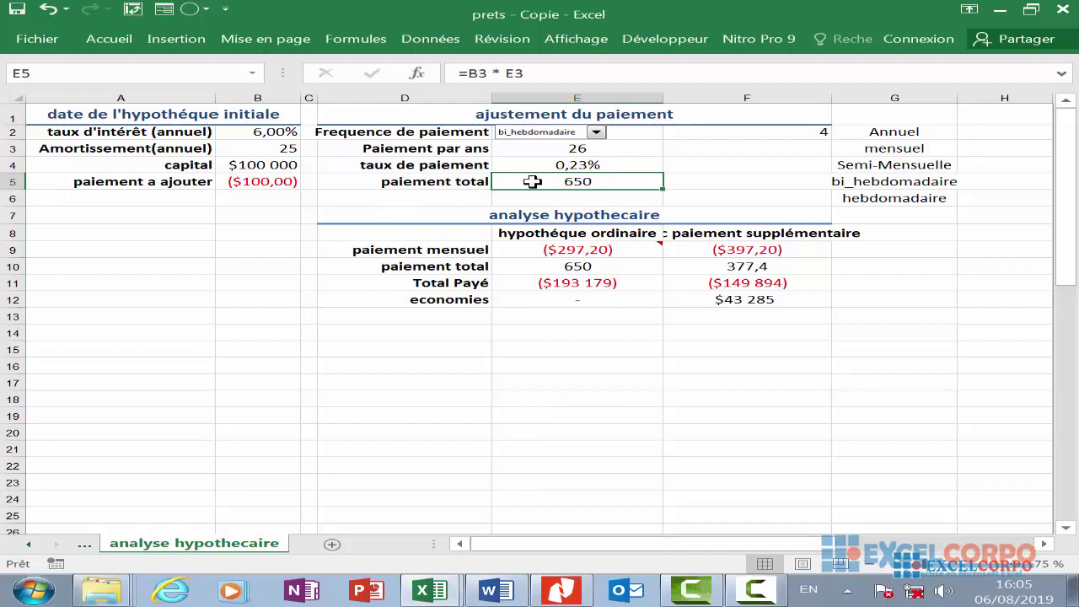
left_click(478, 74)
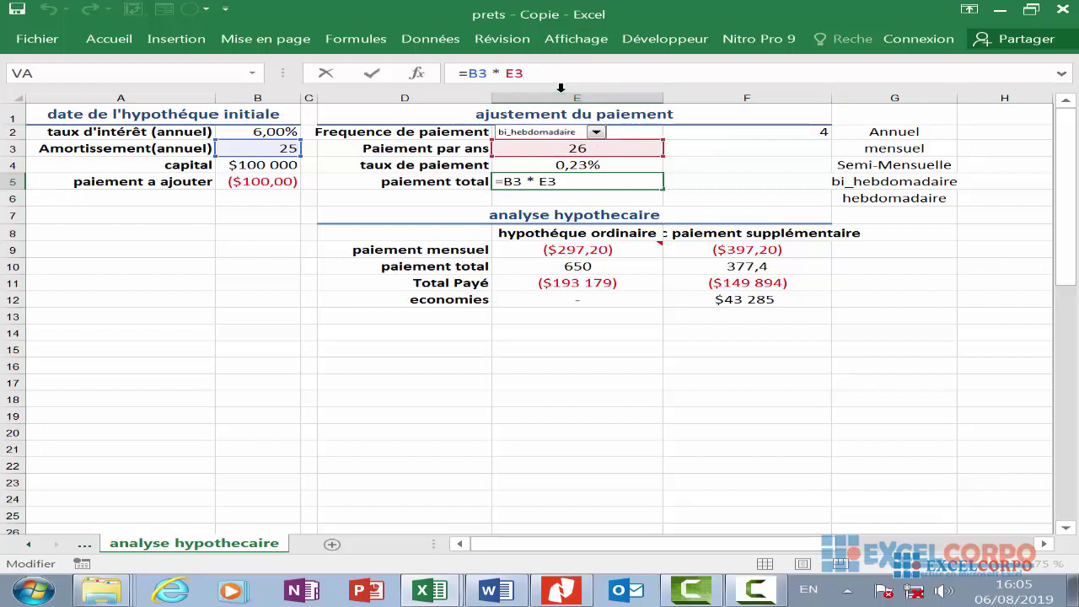
key("Return")
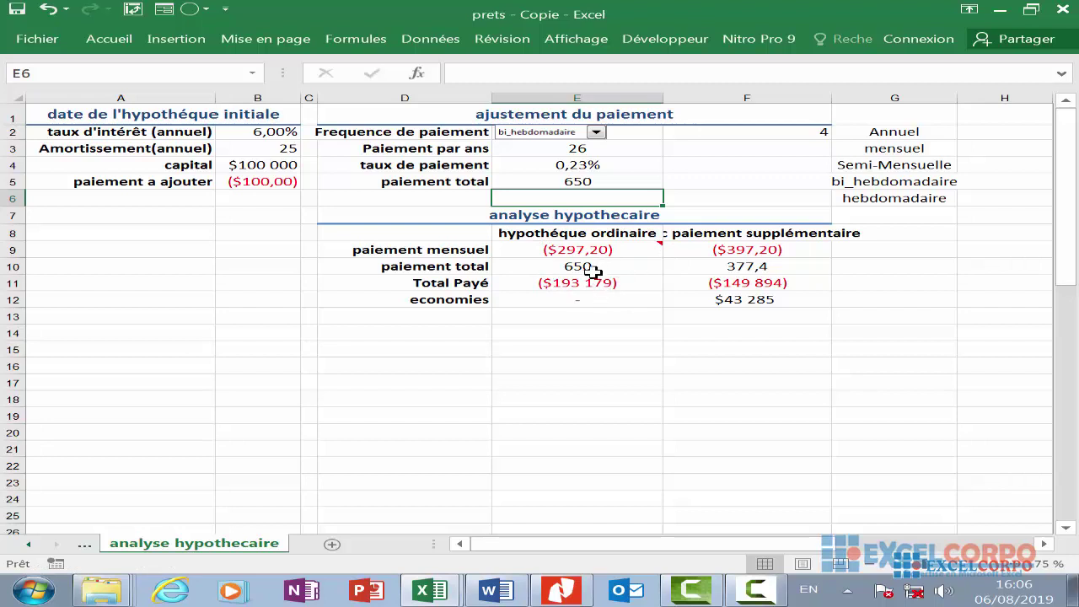
Examine each argument of the VPM formula for paiement mensuel in E9, from taux through npm, va and vc to type
left_click(550, 252)
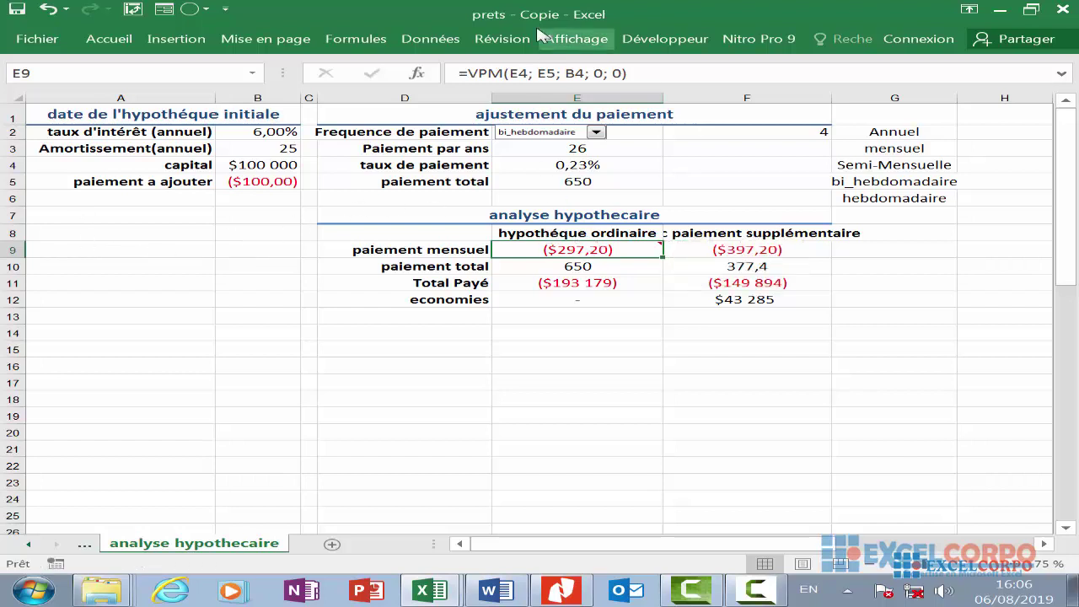
left_click(520, 74)
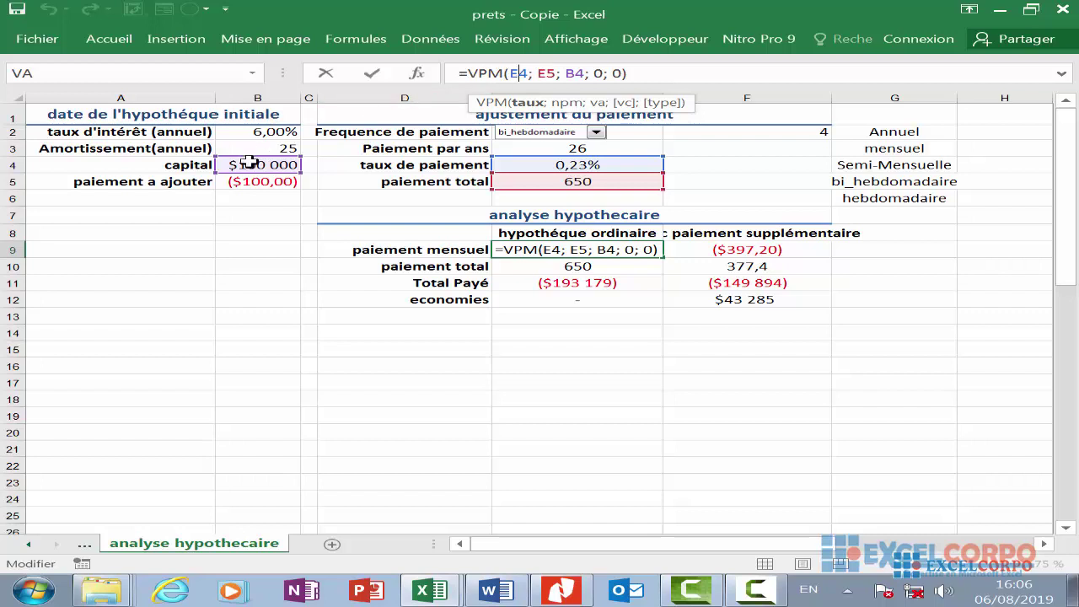
double_click(524, 74)
left_click(521, 75)
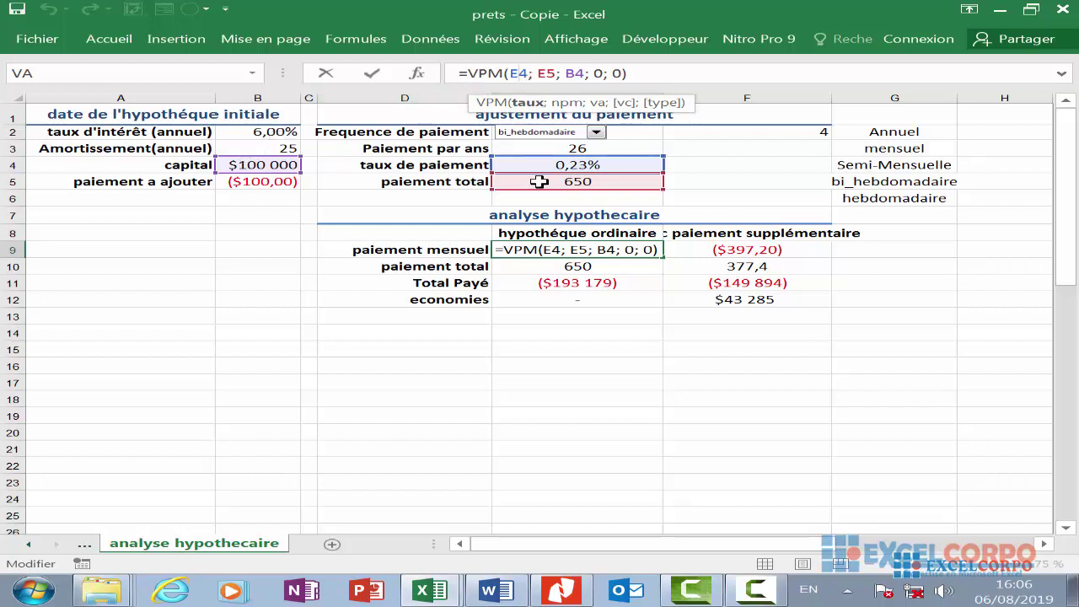
left_click(545, 74)
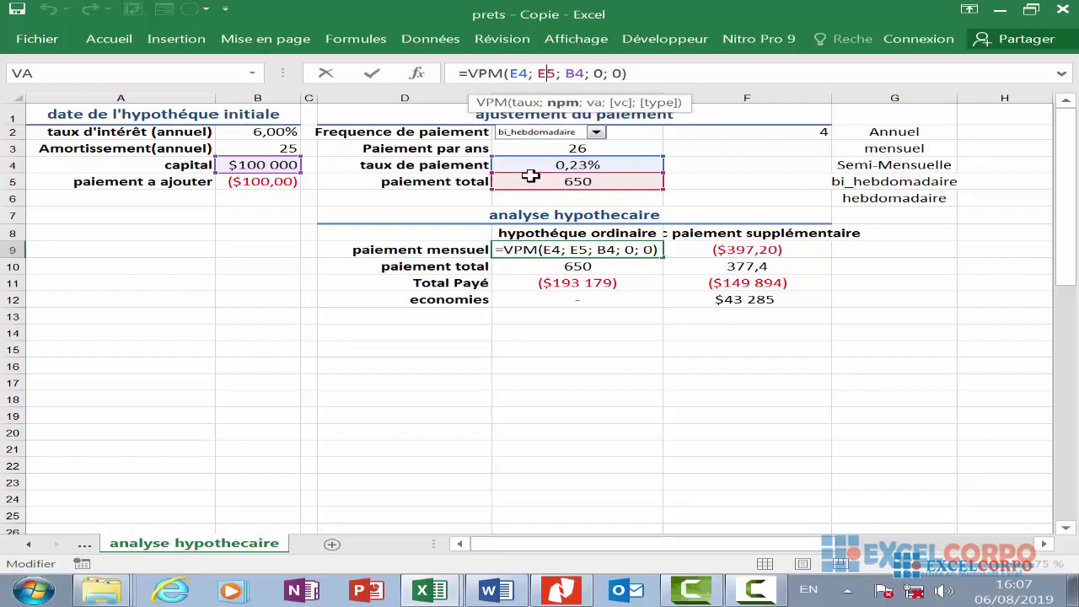
left_click(573, 74)
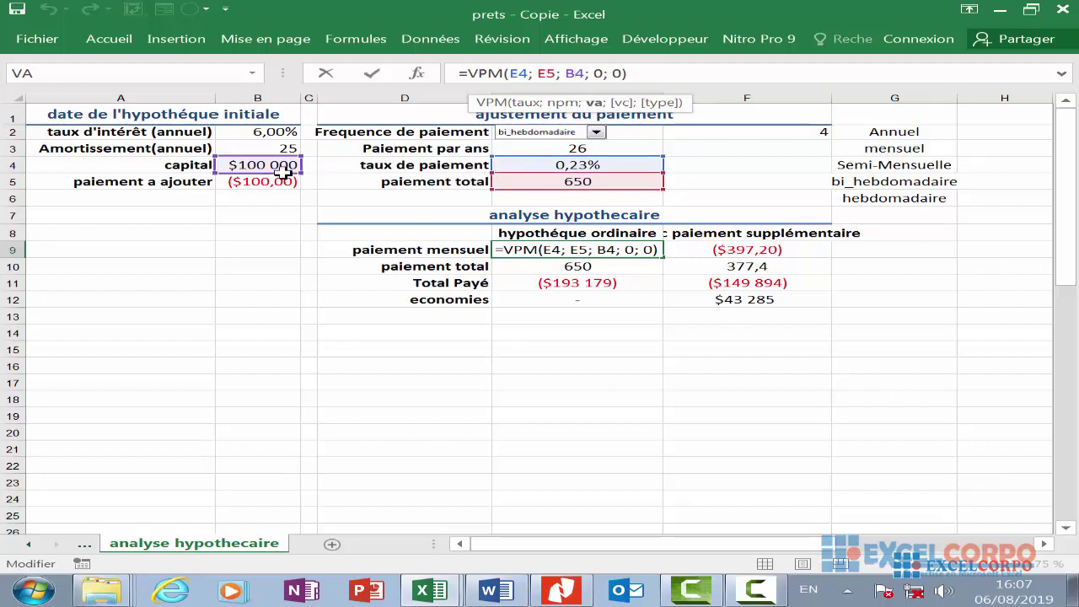
left_click(603, 74)
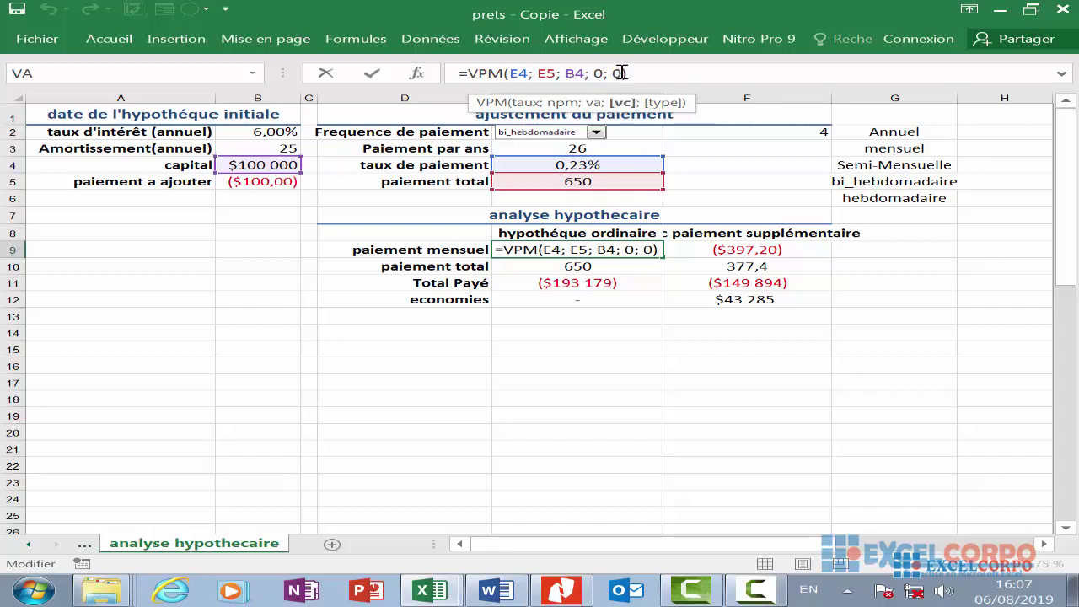
left_click(622, 74)
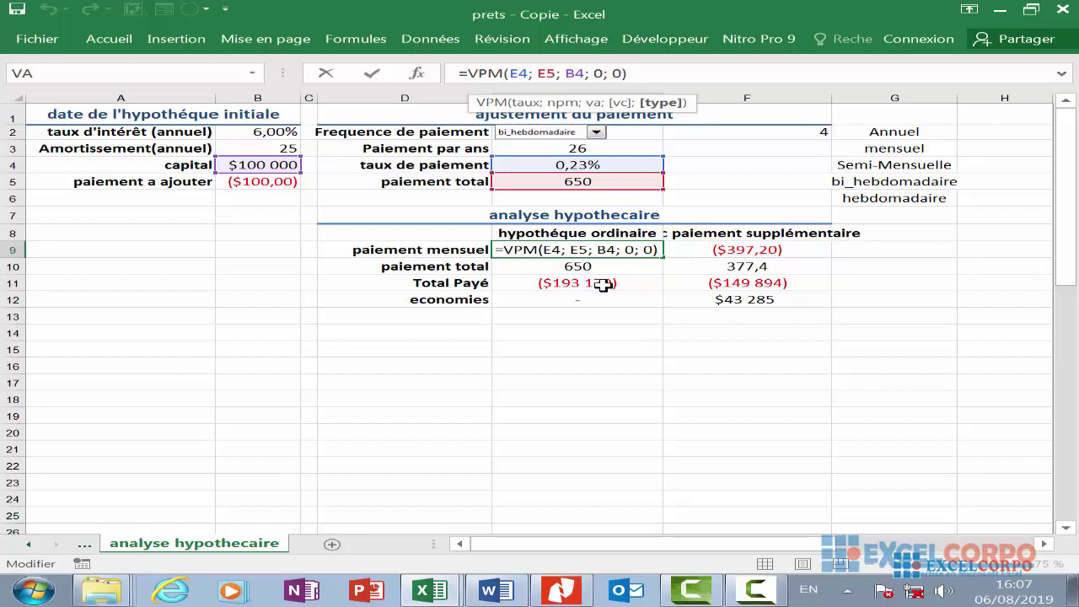
key("Return")
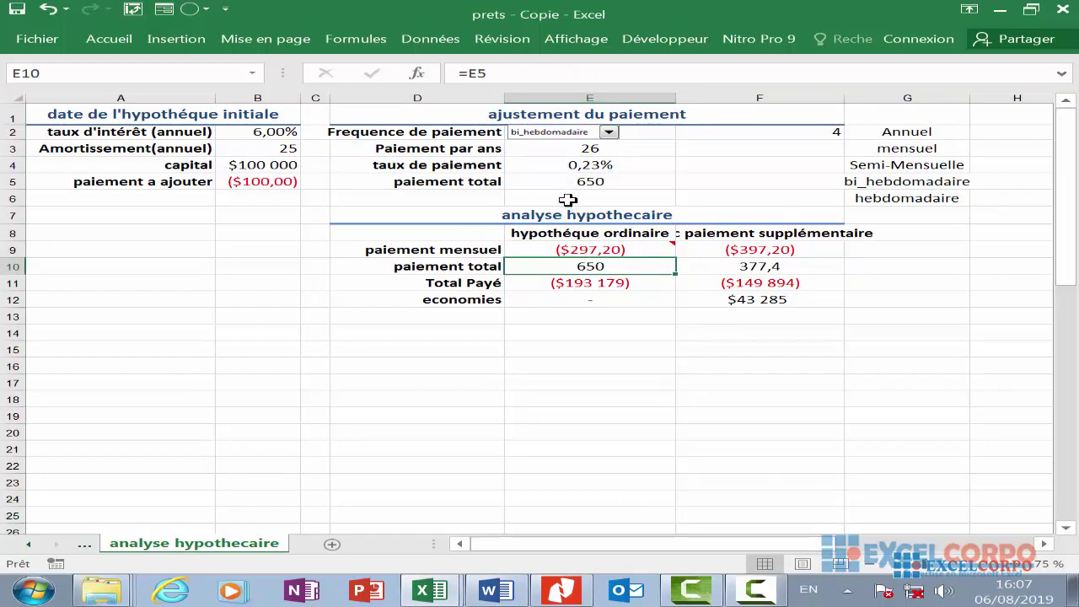
Inspect the ordinary mortgage's paiement total and Total Payé formulas in E10 and E11, including the cells they reference
left_click(479, 74)
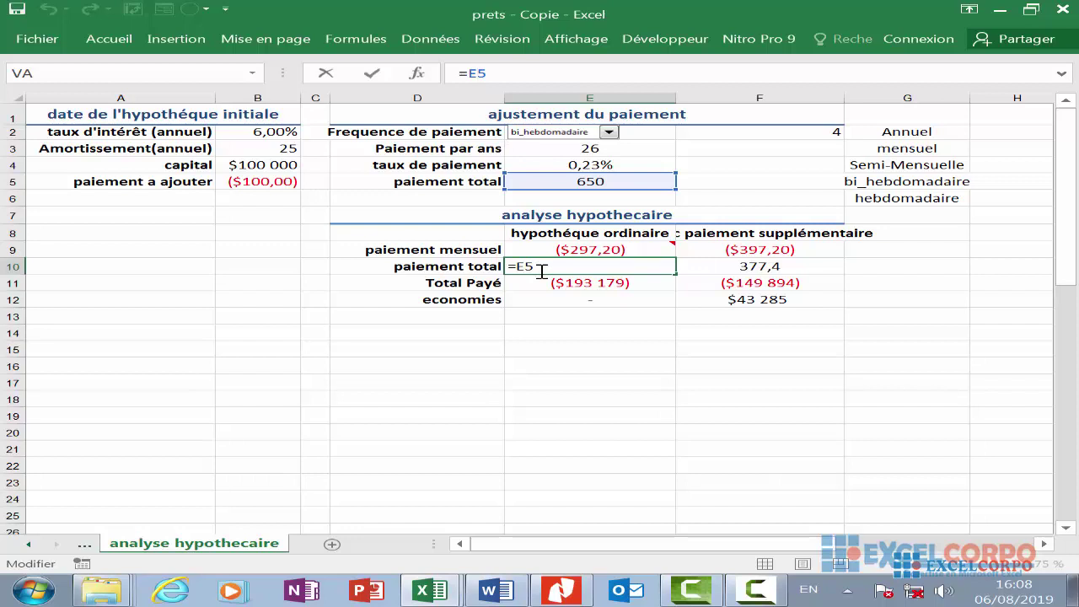
key("Return")
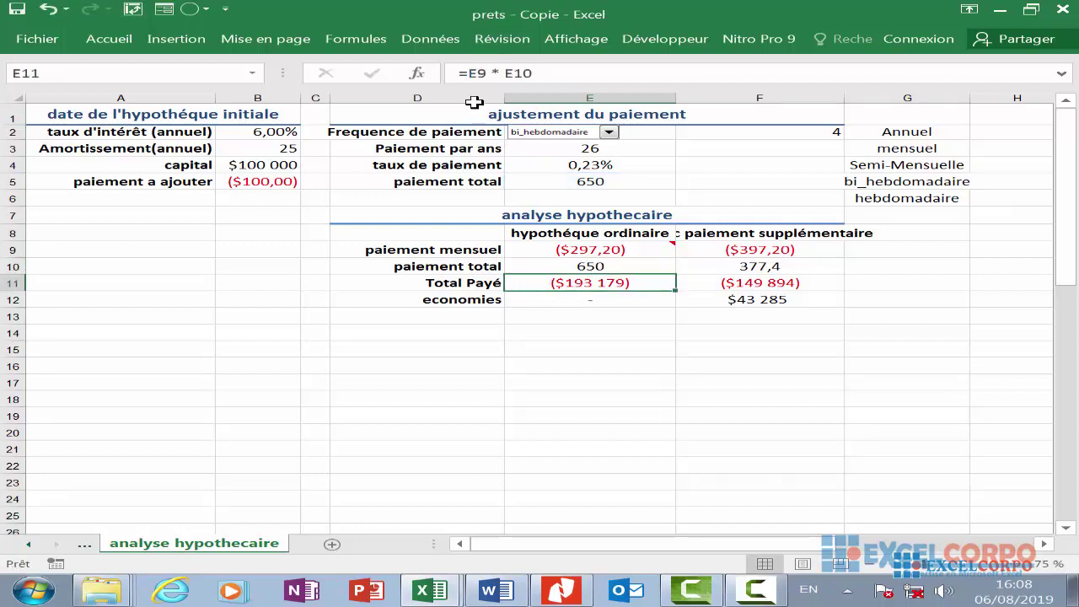
left_click(486, 73)
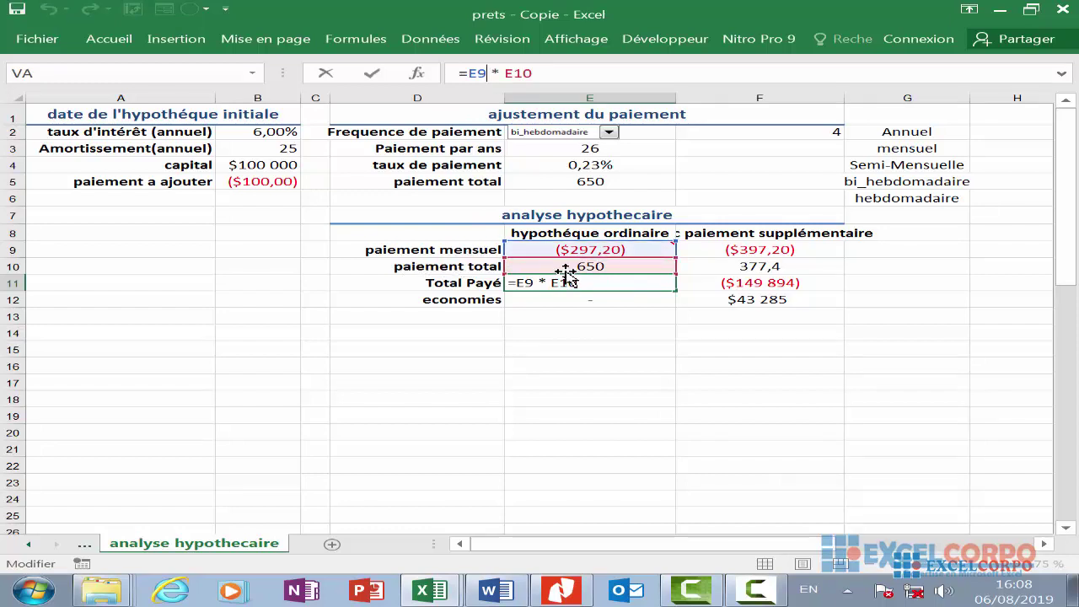
key("Return")
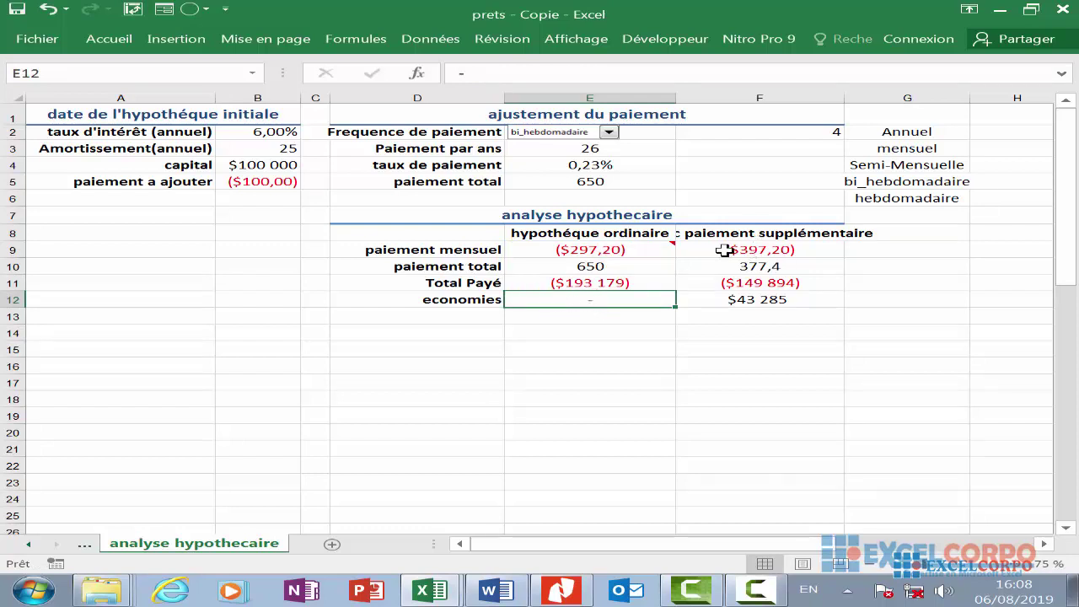
Narrow column E slightly and widen column F to fit the full "avec paiement supplémentaire" heading
left_click_drag(678, 98, 671, 96)
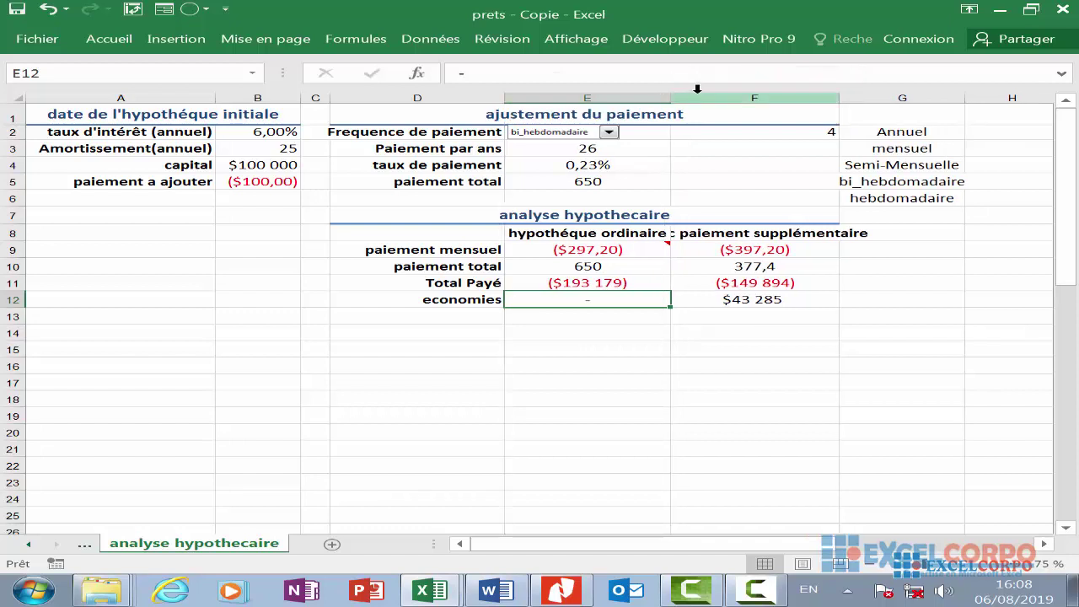
left_click_drag(842, 100, 1001, 98)
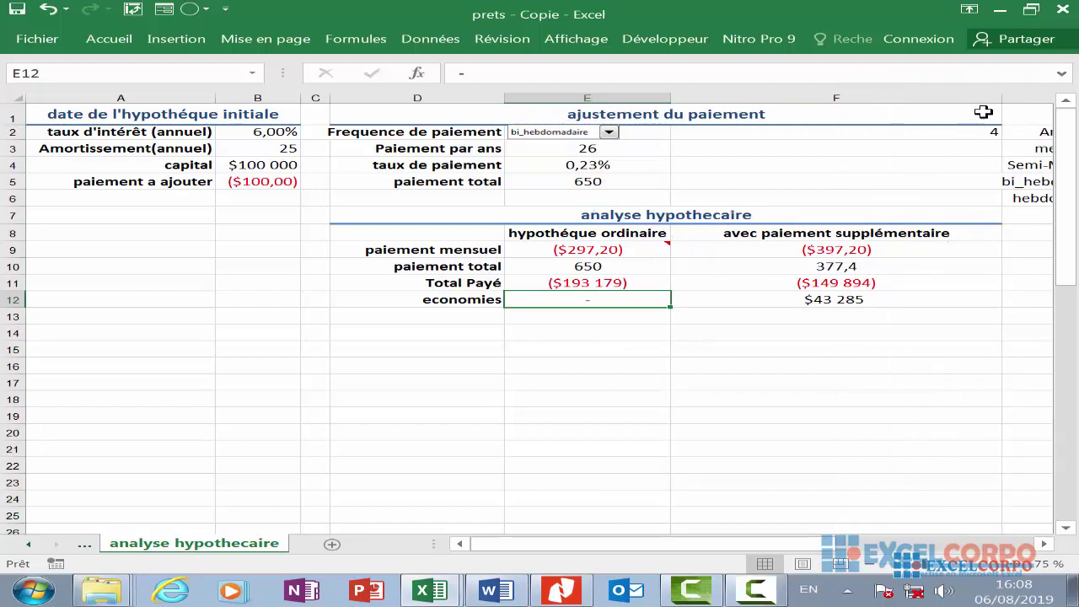
left_click_drag(1002, 98, 926, 98)
Inspect the paiement mensuel formula with extra payment in F9 and the cells it references
left_click(784, 253)
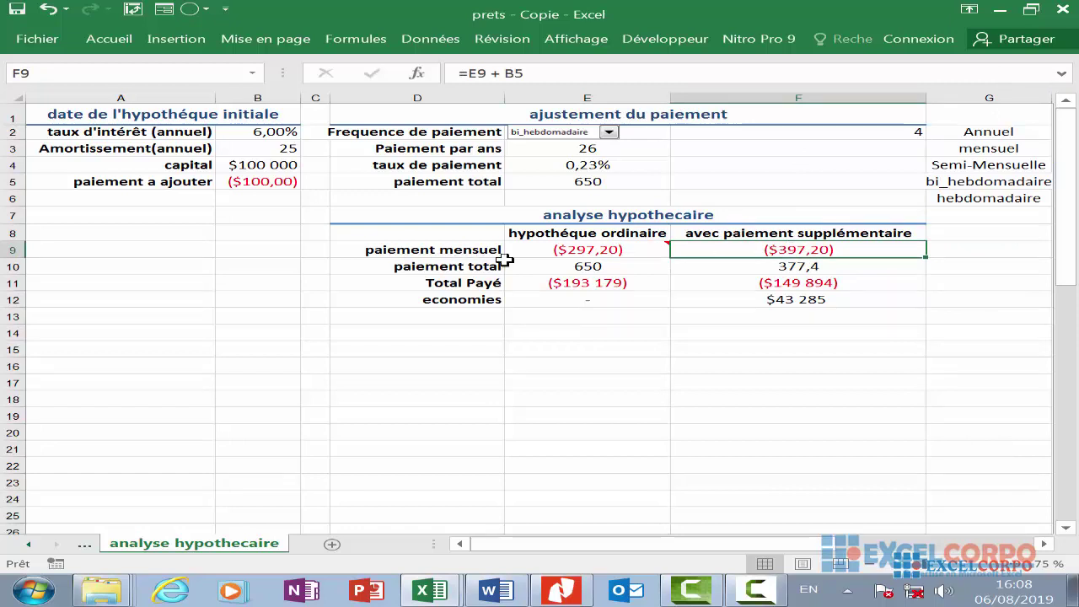
left_click(468, 73)
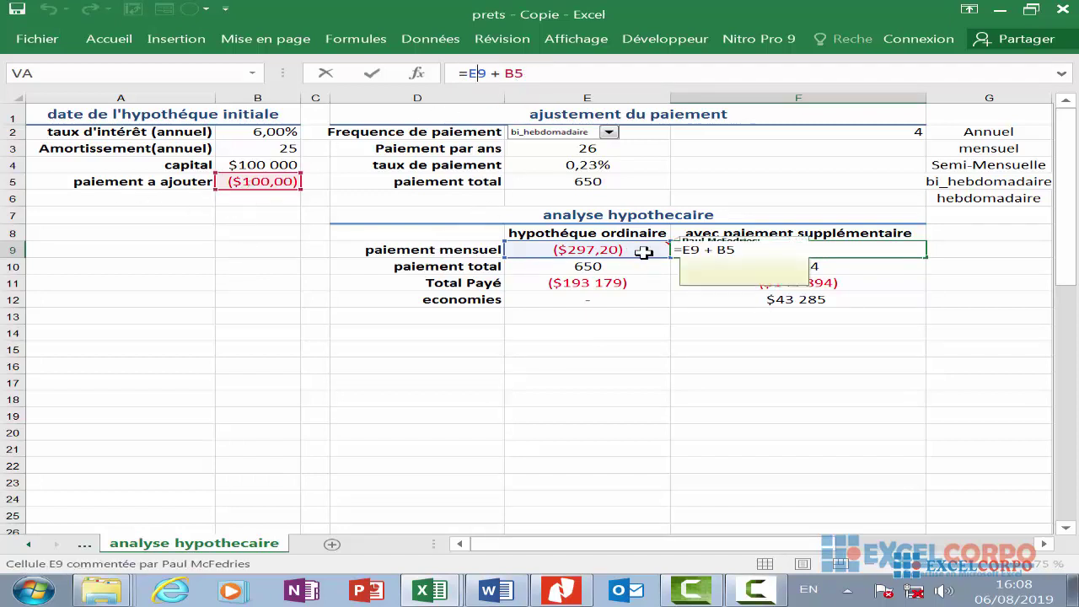
key("Return")
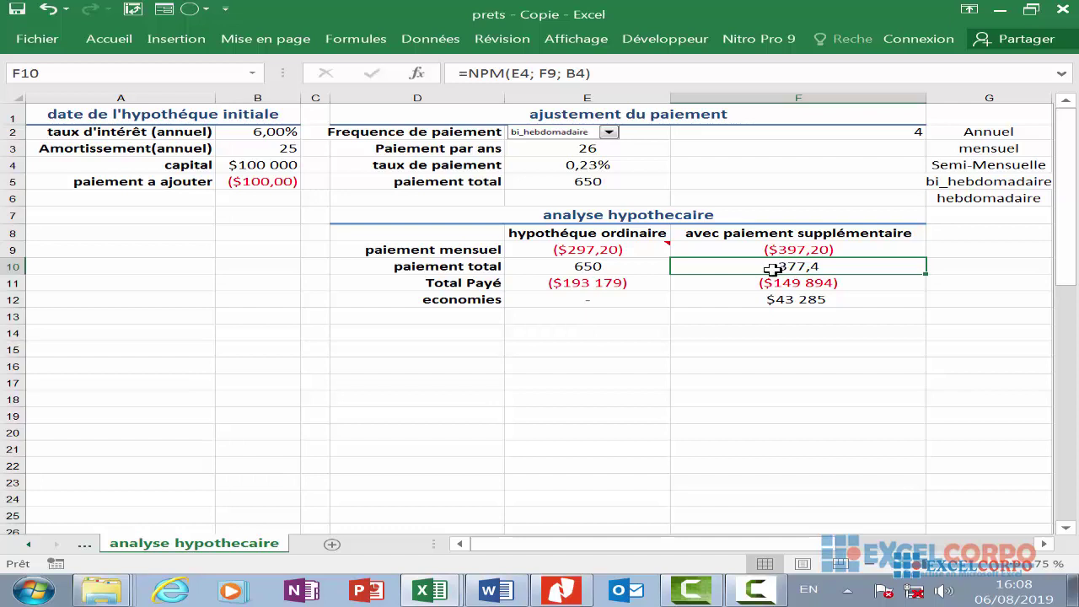
Examine the taux, vpm and va arguments of the NPM formula for paiement total in F10 and the cells they reference
left_click(477, 72)
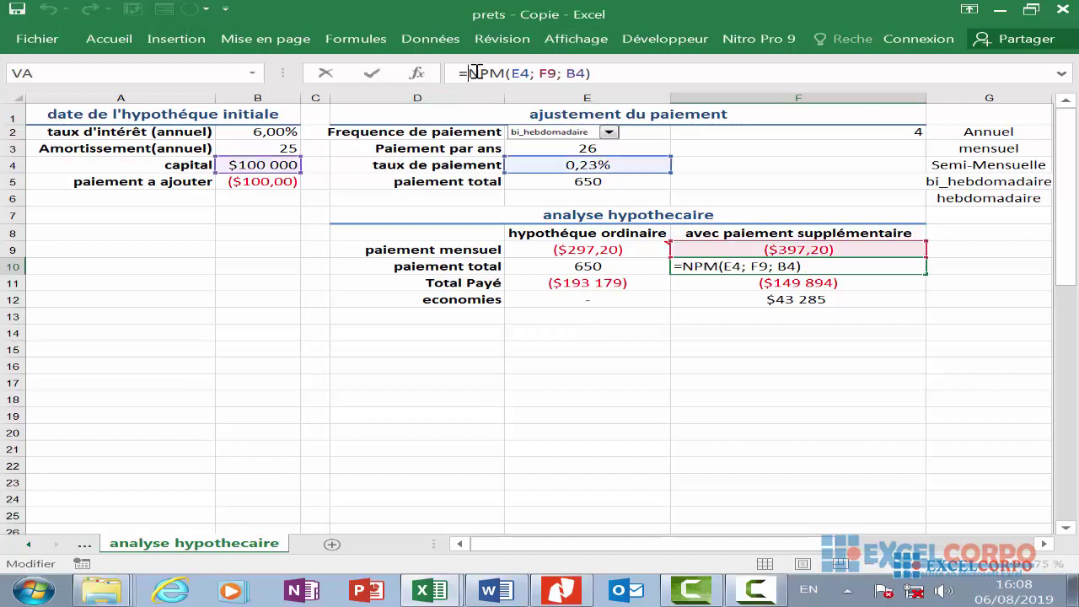
left_click(525, 74)
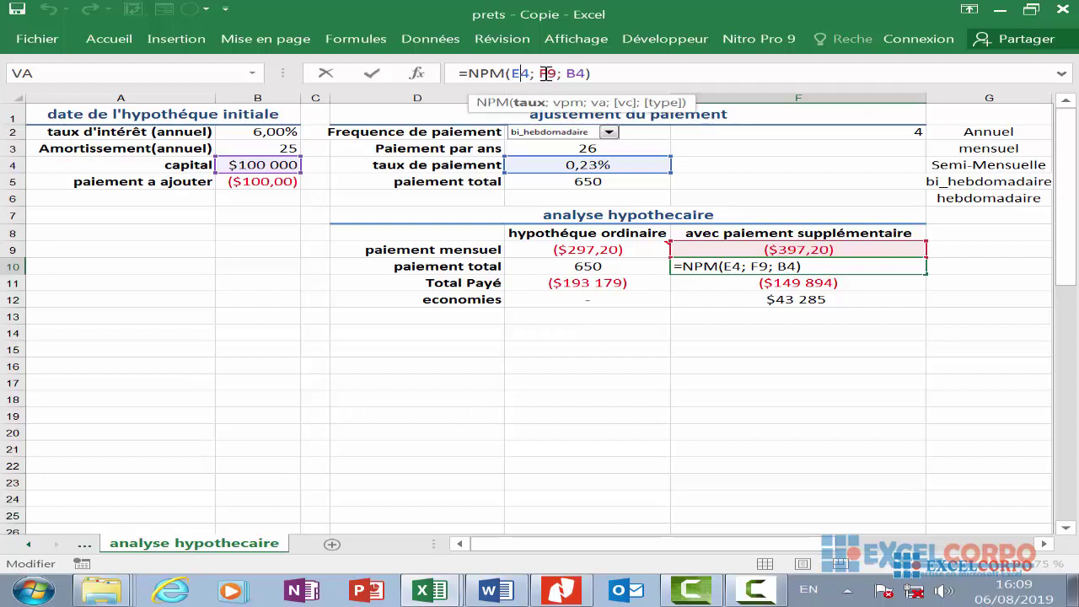
left_click(546, 73)
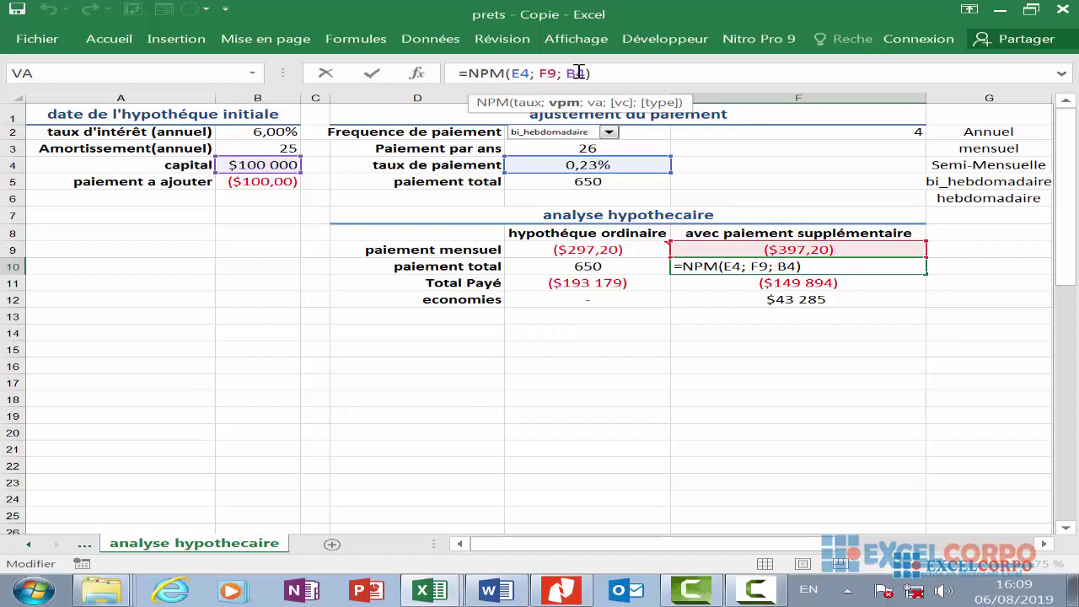
left_click(577, 73)
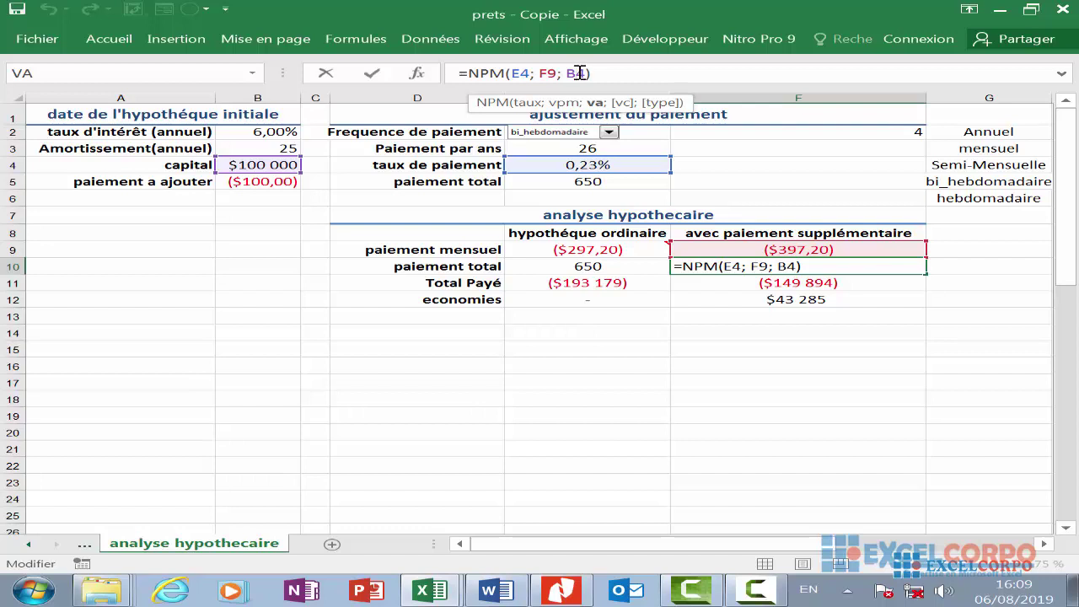
key("Return")
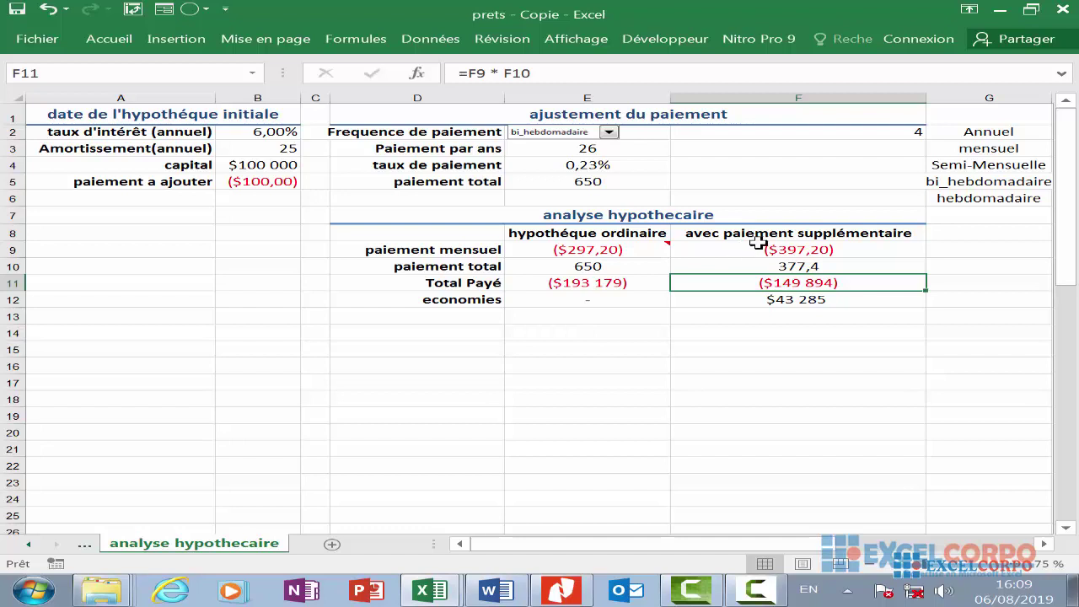
Inspect the Total Payé formula in F11 and the economies formula in F12, including the cells they reference
left_click(474, 72)
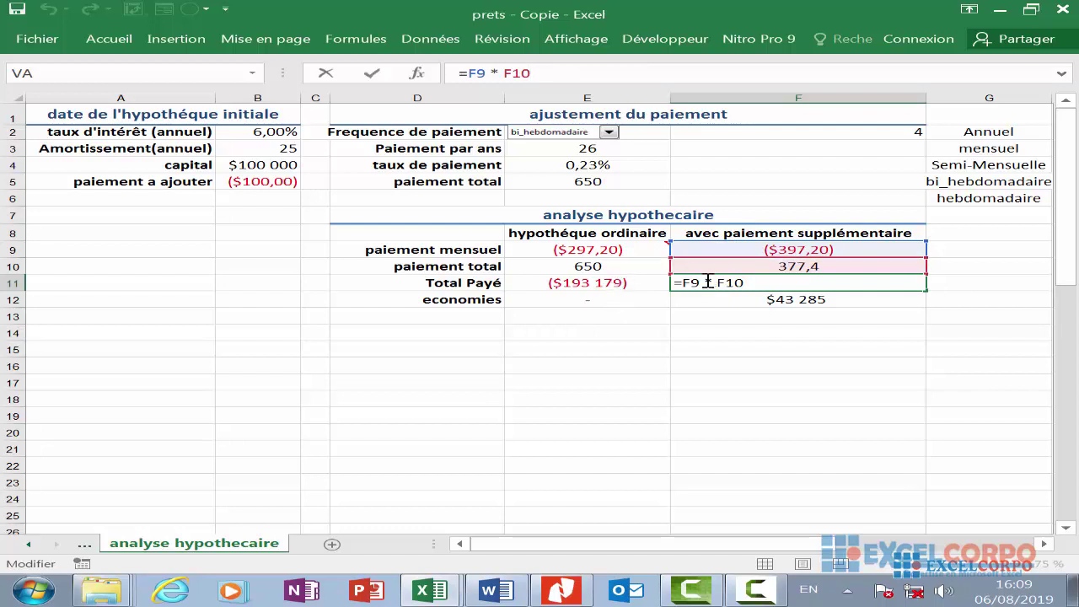
key("Return")
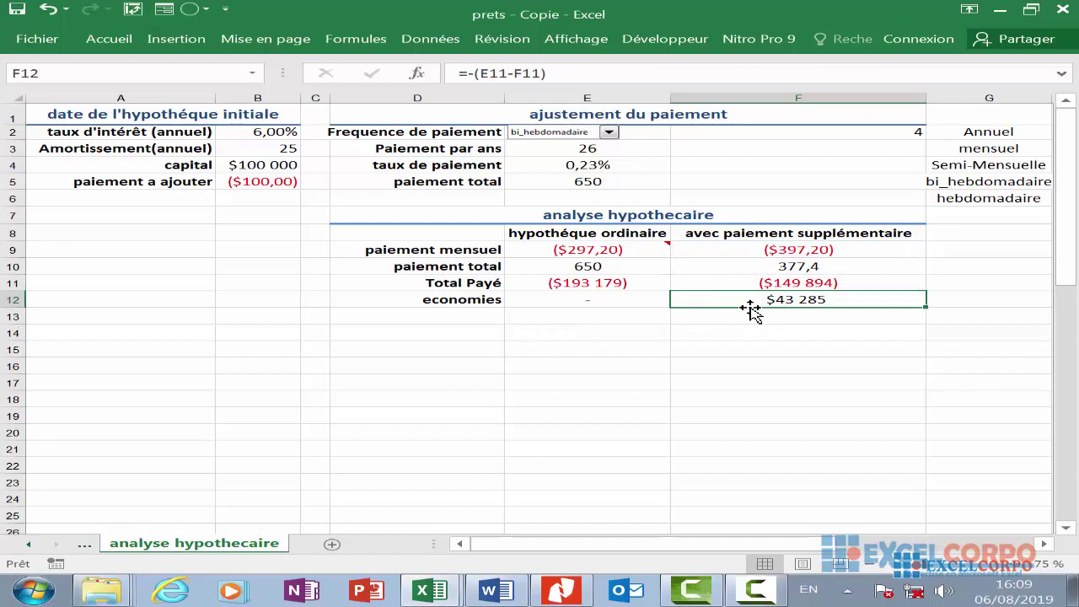
left_click(504, 76)
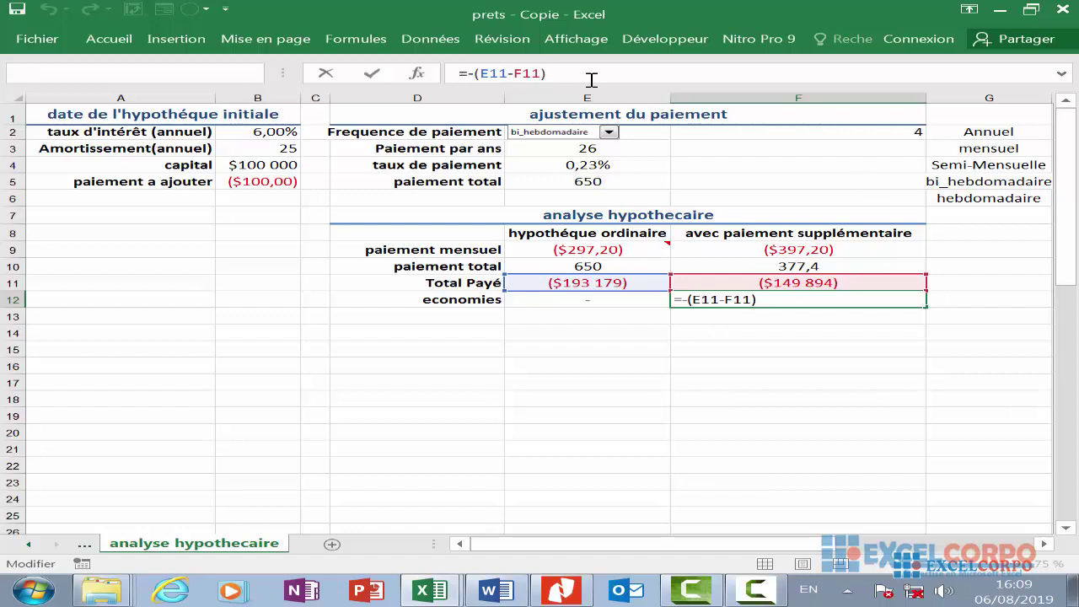
key("Return")
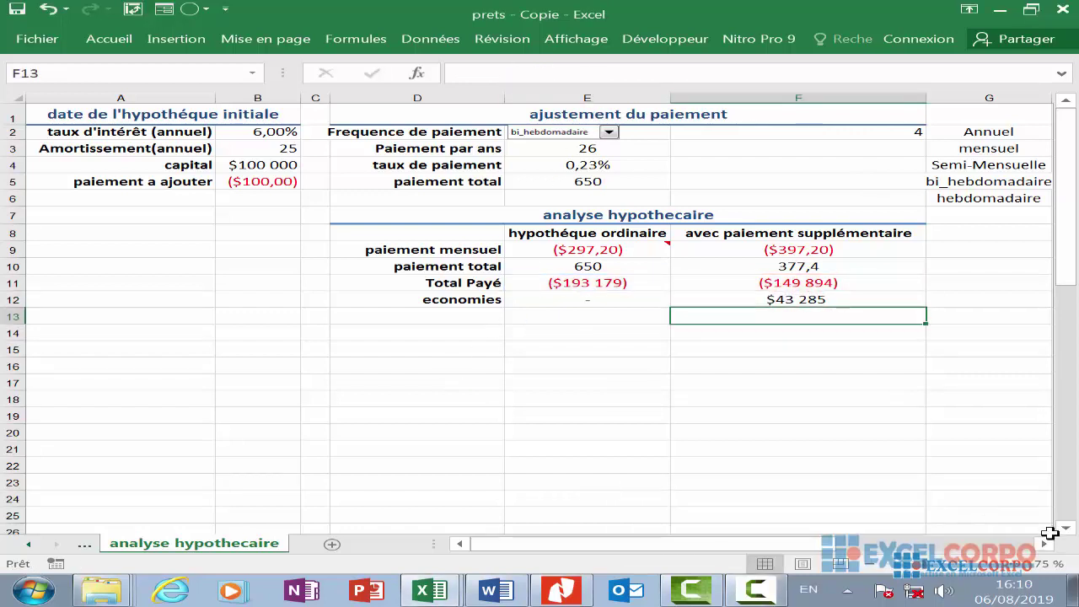
Switch Frequence de paiement to Annuel and back to mensuel to compare the economies in F12
left_click(796, 301)
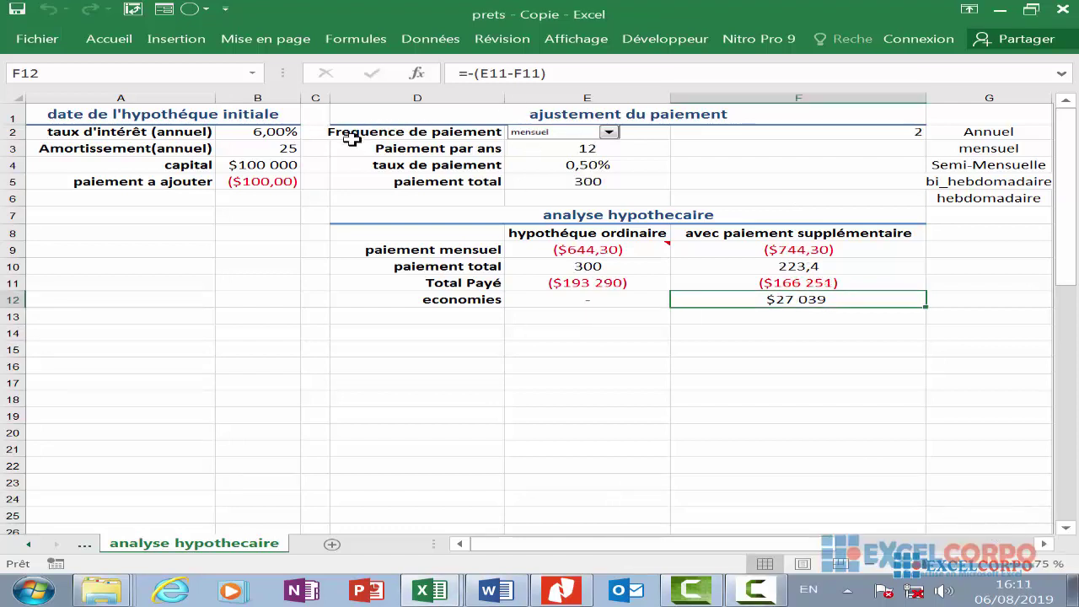
left_click(609, 133)
left_click(563, 144)
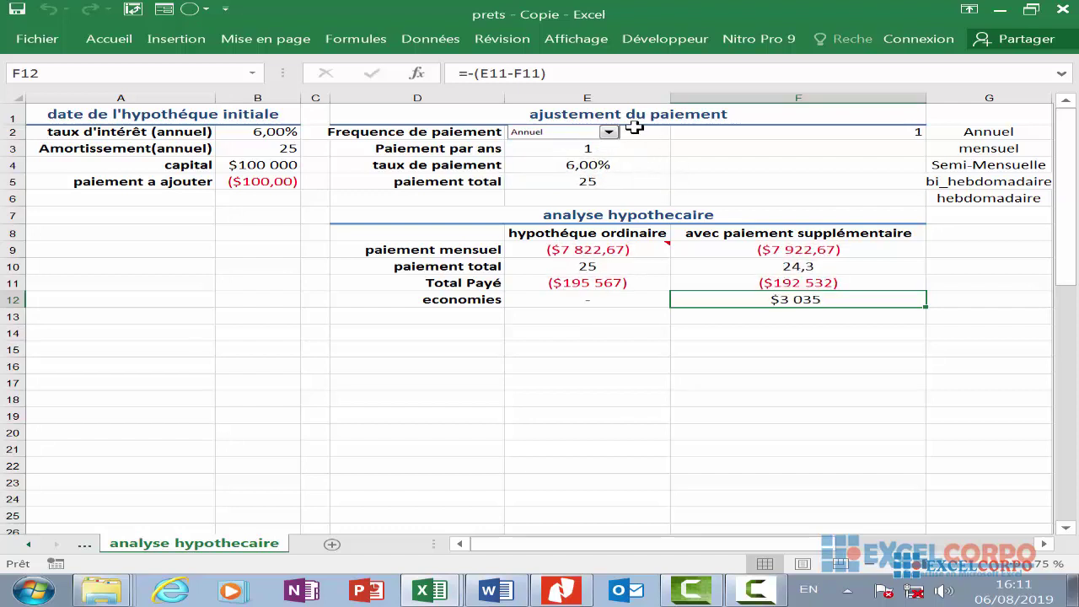
left_click(608, 134)
left_click(564, 154)
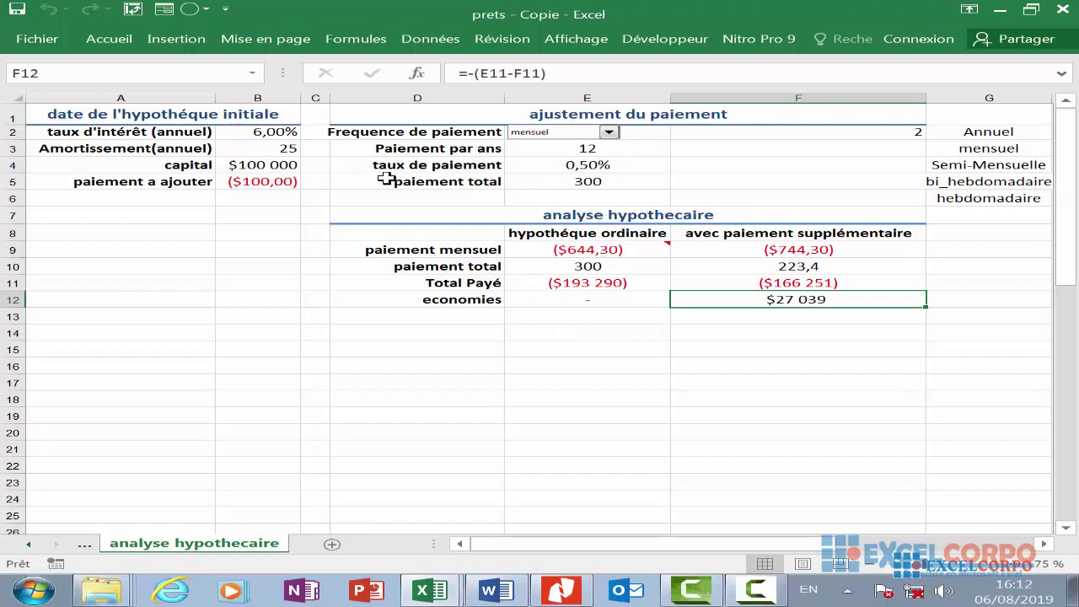
Review the paiement a ajouter in B5, compare paiement total and Total Payé in columns E and F, and check economies in F12
left_click(251, 181)
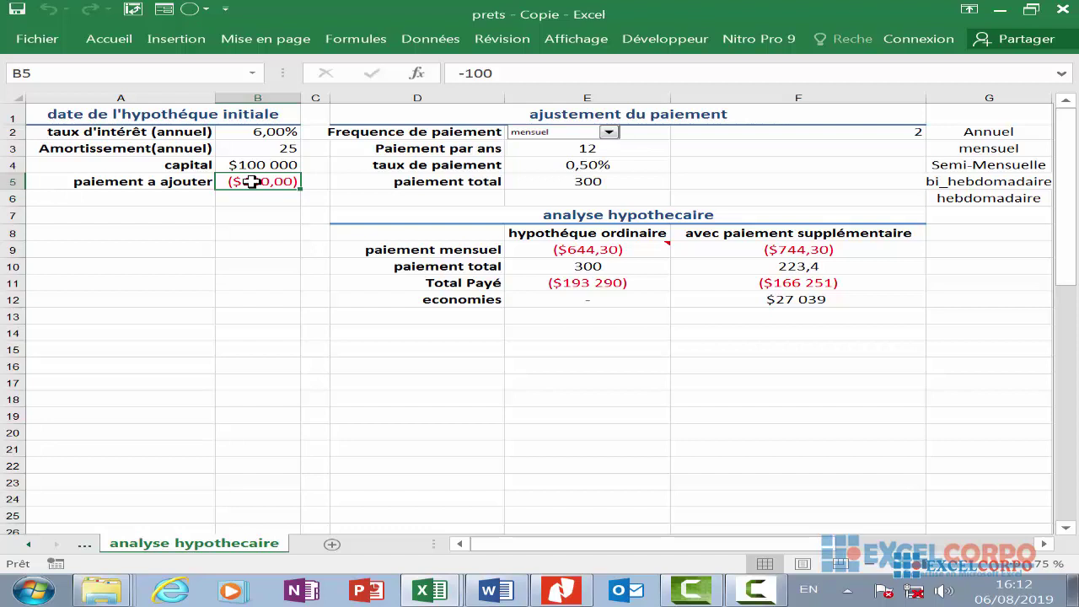
left_click(533, 315)
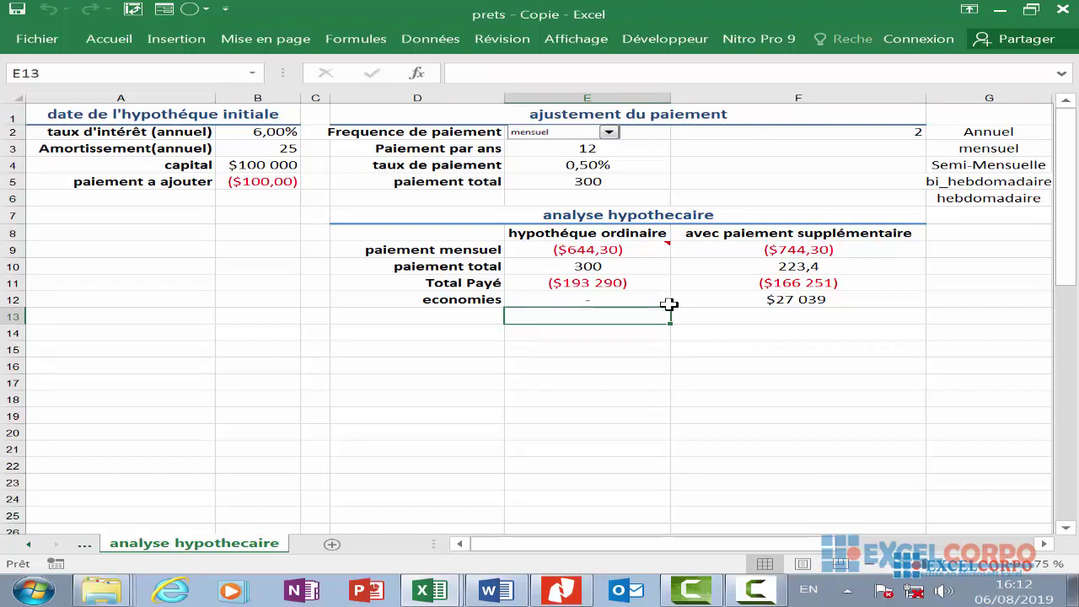
left_click(621, 266)
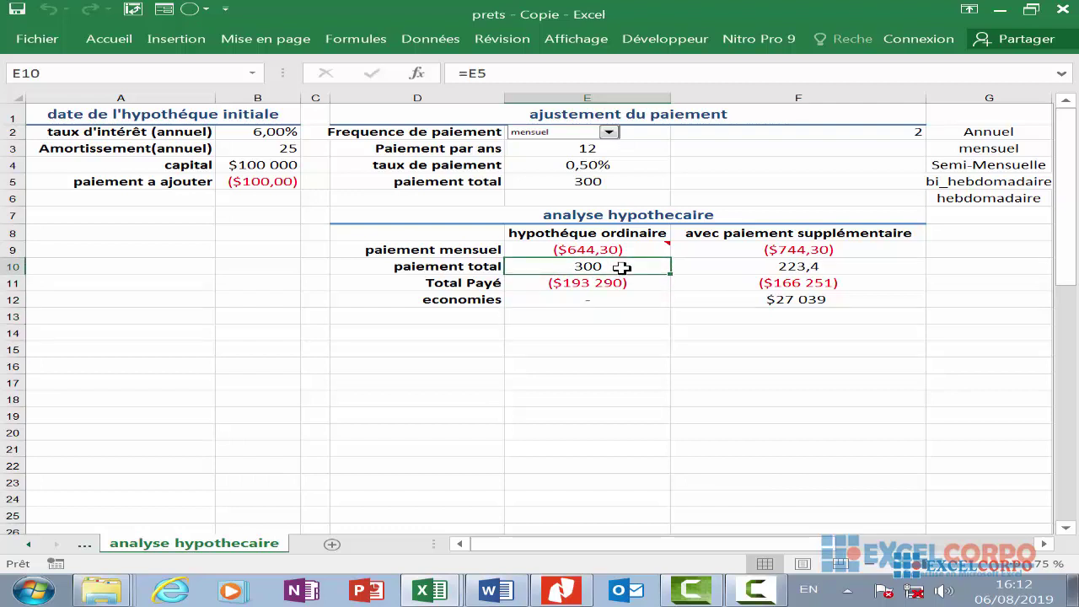
left_click(760, 272)
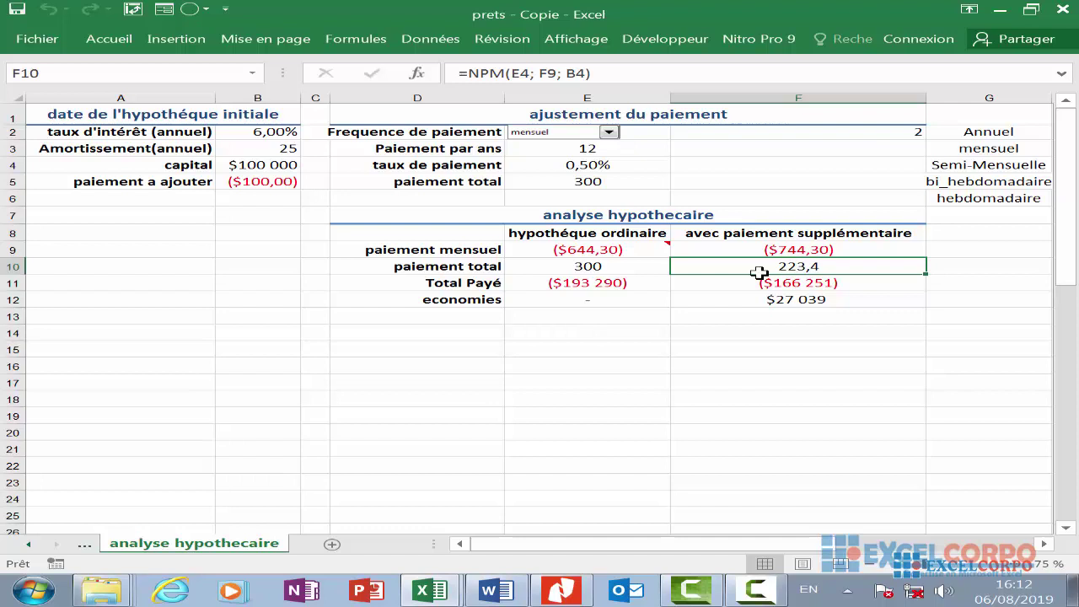
left_click(616, 287)
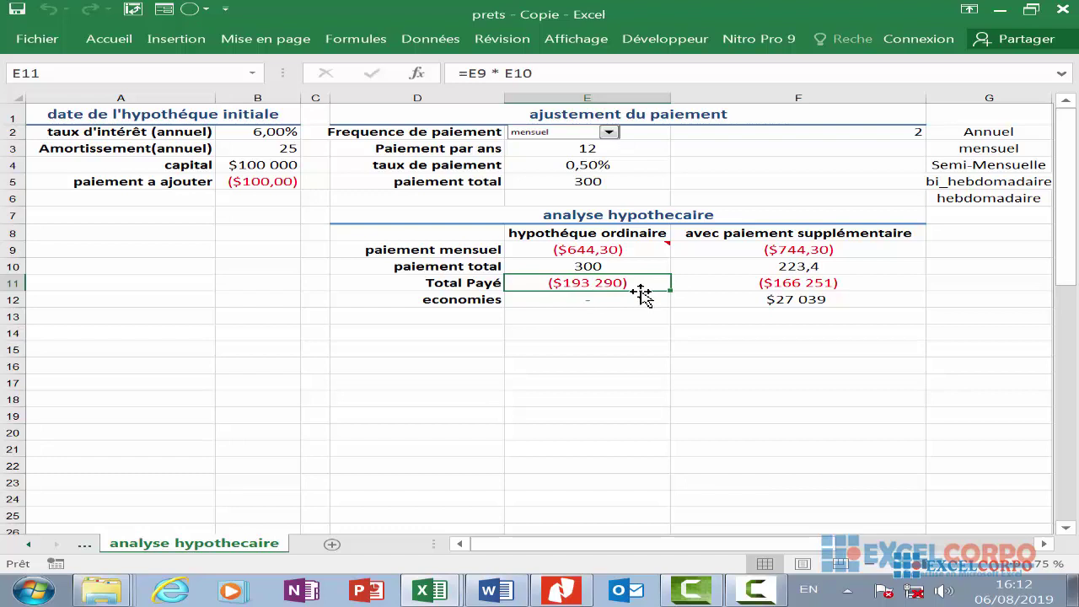
left_click(739, 289)
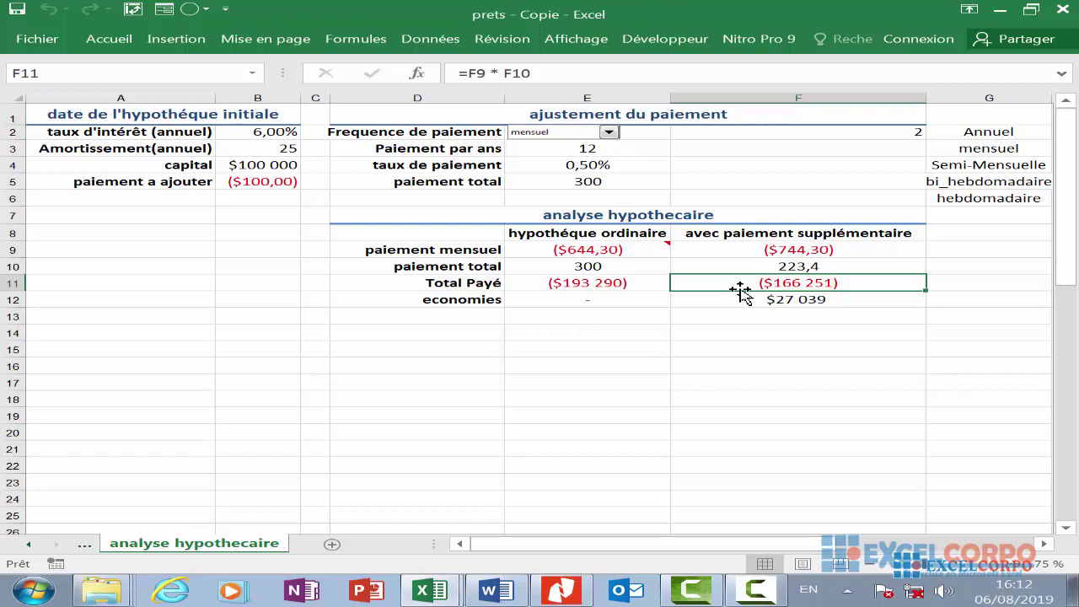
left_click(788, 299)
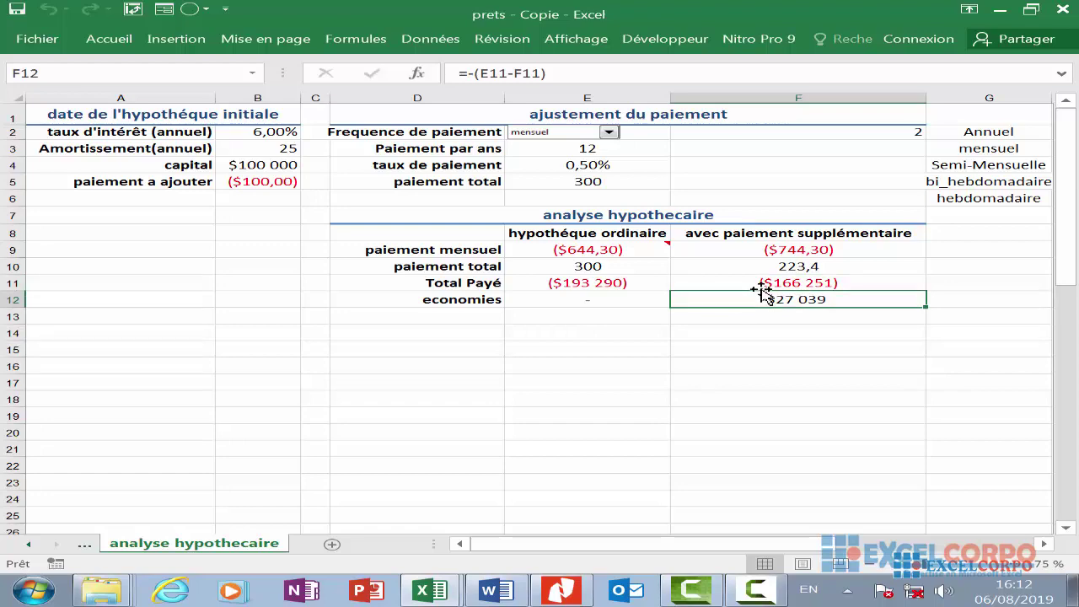
scroll(758, 294, "down", 2)
scroll(758, 295, "up", 2)
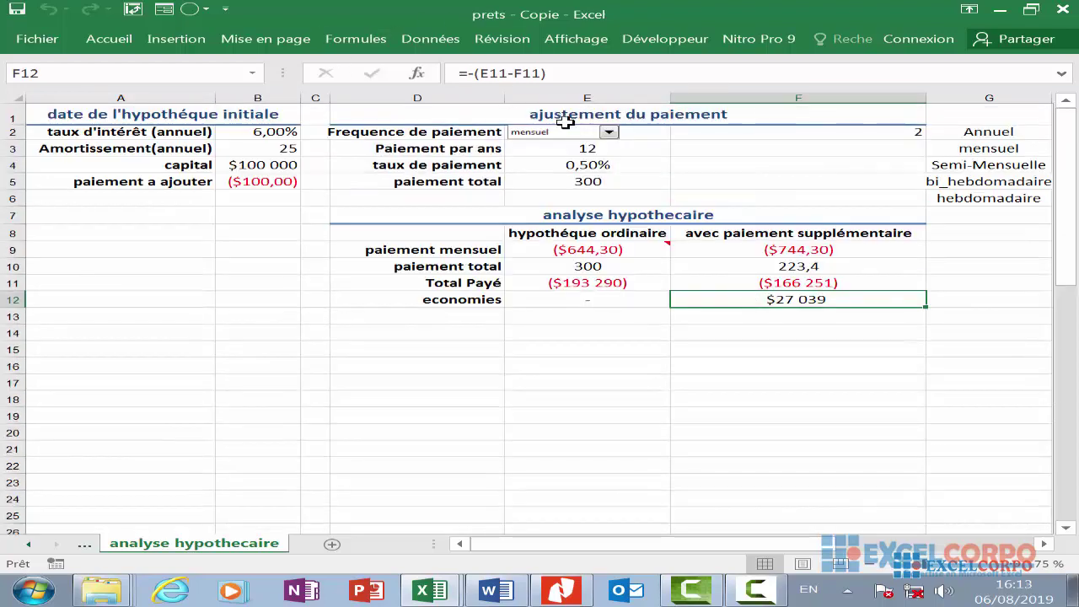
Compare the mortgage results by switching Frequence de paiement to Semi-Mensuelle, hebdomadaire, mensuel and finally bi_hebdomadaire
left_click(608, 133)
left_click(580, 163)
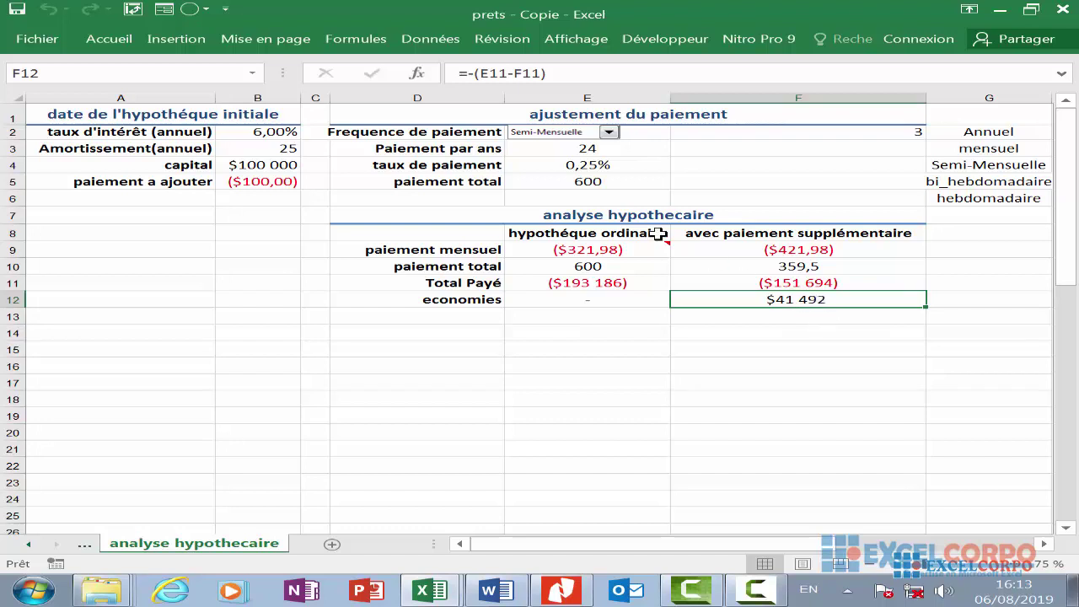
left_click(609, 132)
left_click(573, 184)
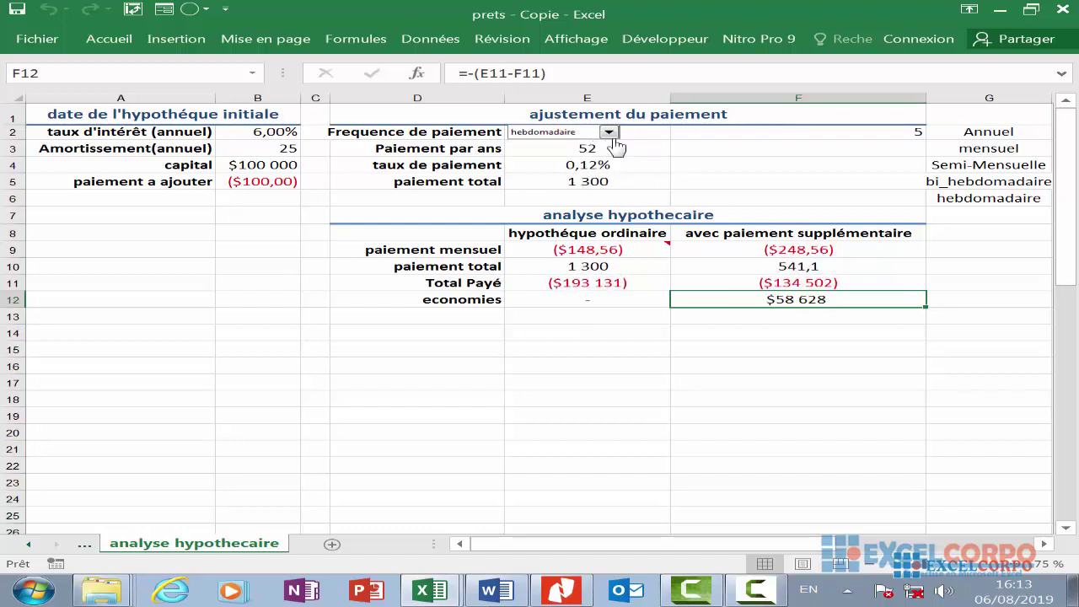
left_click(609, 133)
left_click(565, 154)
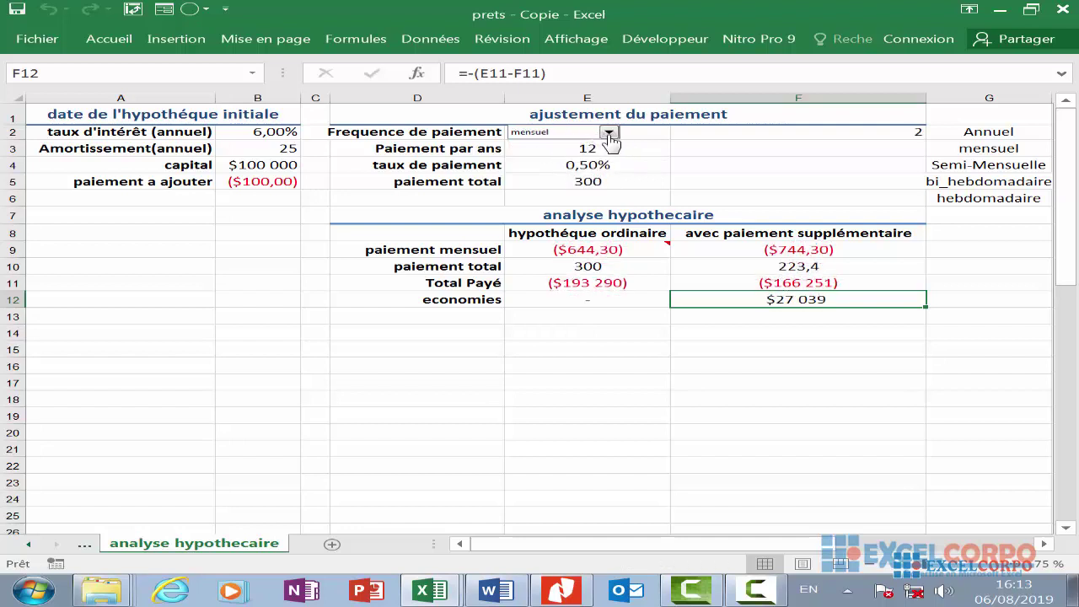
left_click(608, 132)
left_click(582, 174)
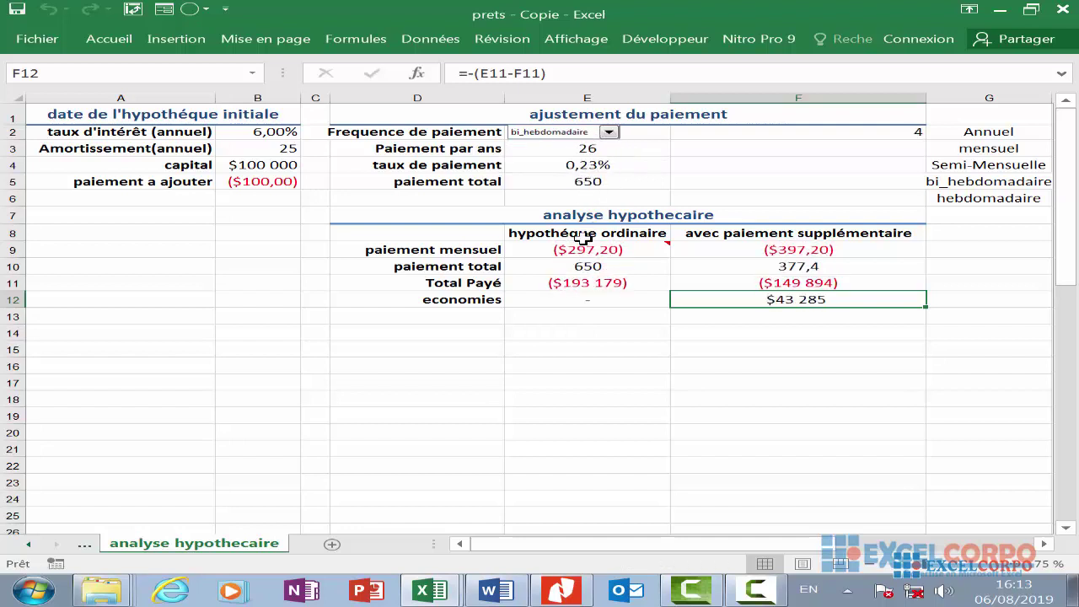